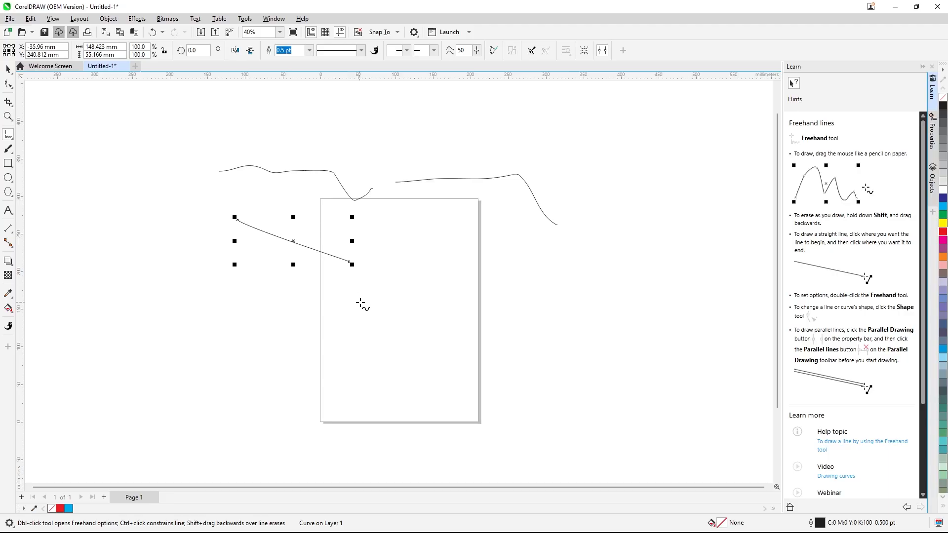
Step: Draw a two-segment straight line about 250 by 90 mm and a looping freehand curve about 516 by 125 mm
{"action": "left_click", "coordinate": [455, 277]}
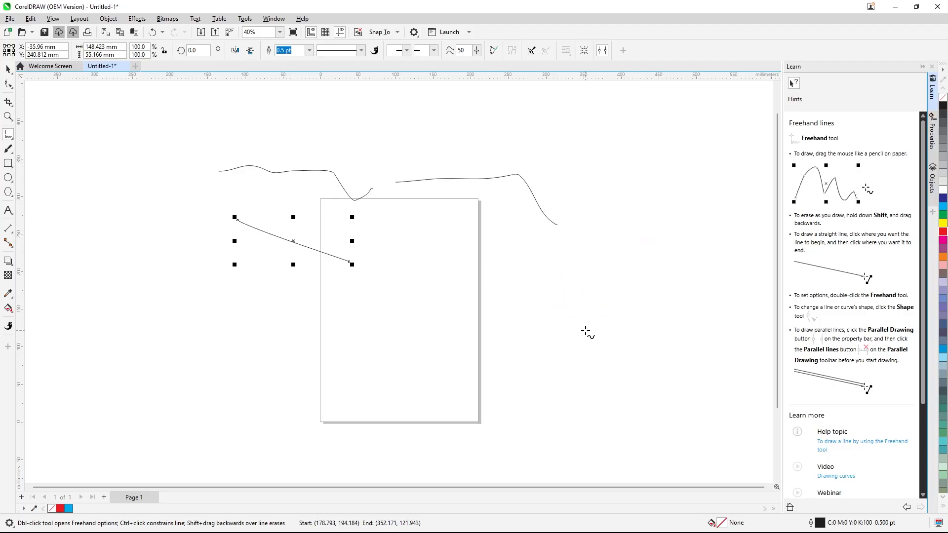
{"action": "double_click", "coordinate": [527, 275]}
{"action": "left_click", "coordinate": [642, 208]}
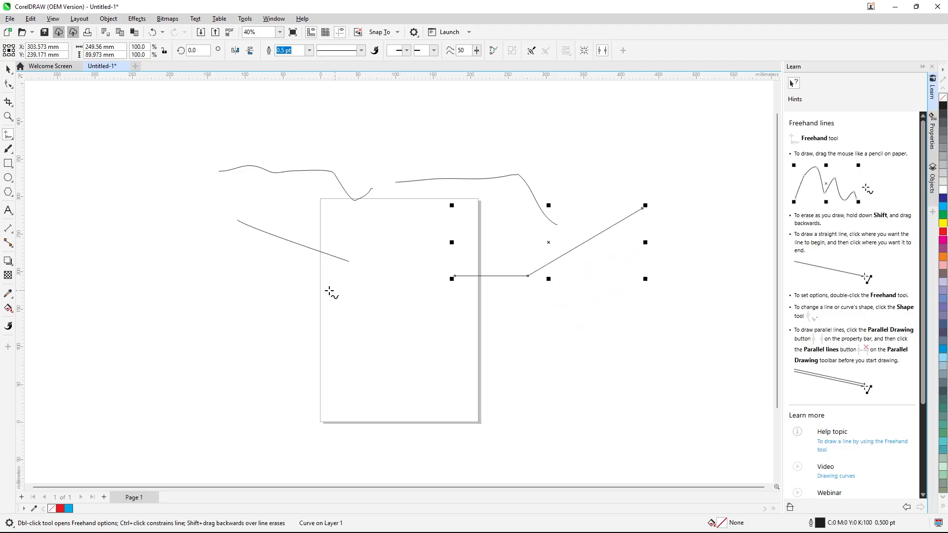
{"action": "mouse_move", "coordinate": [248, 289]}
{"action": "left_mouse_down"}
{"action": "mouse_move", "coordinate": [362, 300]}
{"action": "mouse_move", "coordinate": [379, 272]}
{"action": "mouse_move", "coordinate": [422, 317]}
{"action": "mouse_move", "coordinate": [573, 348]}
{"action": "mouse_move", "coordinate": [634, 317]}
{"action": "mouse_move", "coordinate": [626, 300]}
{"action": "mouse_move", "coordinate": [565, 316]}
{"action": "mouse_move", "coordinate": [481, 366]}
{"action": "mouse_move", "coordinate": [431, 296]}
{"action": "mouse_move", "coordinate": [297, 311]}
{"action": "mouse_move", "coordinate": [247, 284]}
{"action": "left_mouse_up"}
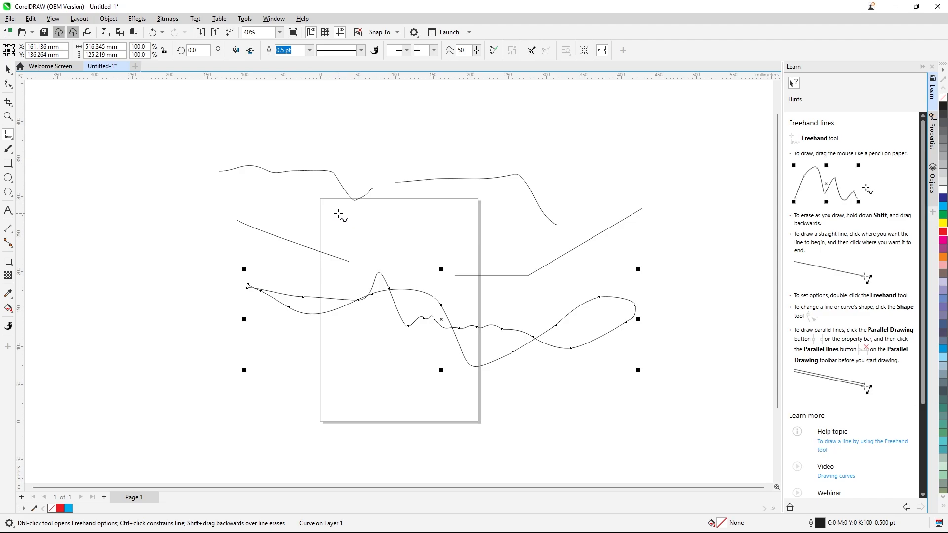
Step: Draw a freehand curve across the top of the page and extend it from its end node to about 328 by 153 mm overall
{"action": "mouse_move", "coordinate": [338, 213]}
{"action": "left_mouse_down"}
{"action": "mouse_move", "coordinate": [535, 236]}
{"action": "mouse_move", "coordinate": [548, 230]}
{"action": "mouse_move", "coordinate": [491, 216]}
{"action": "mouse_move", "coordinate": [582, 209]}
{"action": "mouse_move", "coordinate": [578, 198]}
{"action": "left_mouse_up"}
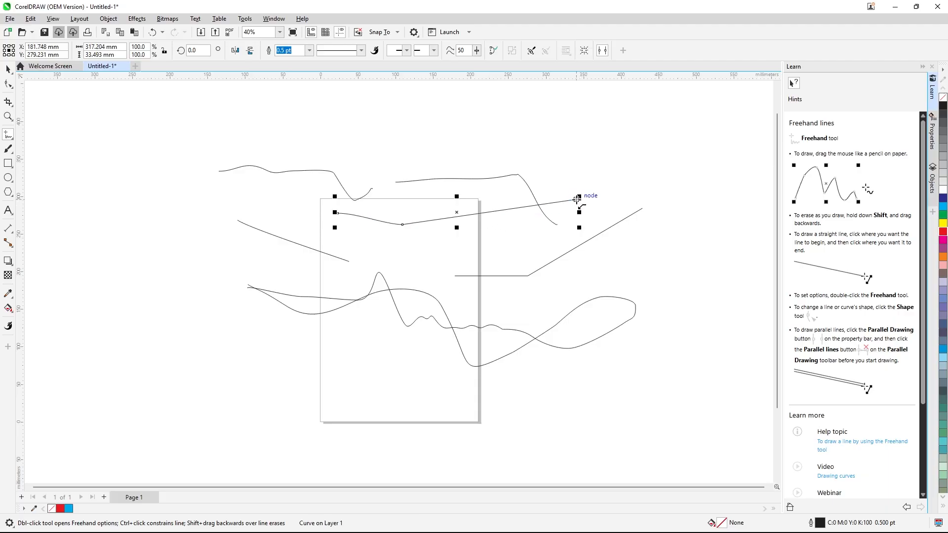
{"action": "scroll", "coordinate": [572, 131], "scroll_direction": "up", "scroll_amount": 1}
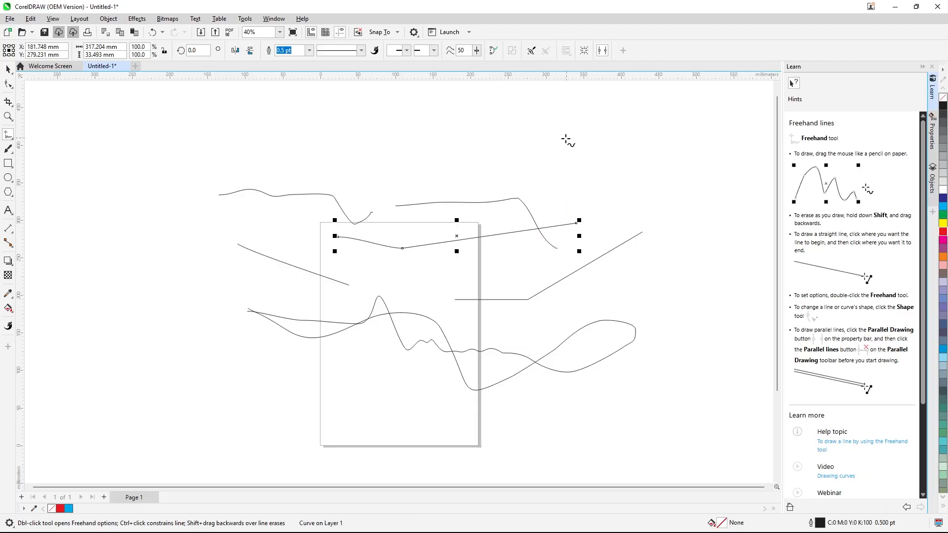
{"action": "left_click", "coordinate": [576, 222]}
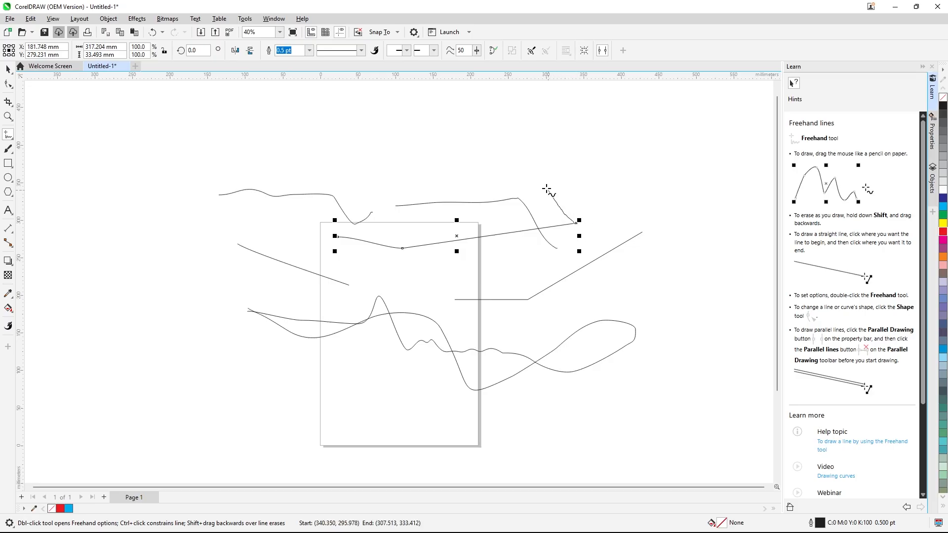
{"action": "mouse_move", "coordinate": [547, 189]}
{"action": "left_mouse_down"}
{"action": "mouse_move", "coordinate": [478, 129]}
{"action": "mouse_move", "coordinate": [393, 123]}
{"action": "mouse_move", "coordinate": [349, 131]}
{"action": "mouse_move", "coordinate": [360, 134]}
{"action": "mouse_move", "coordinate": [332, 194]}
{"action": "left_mouse_up"}
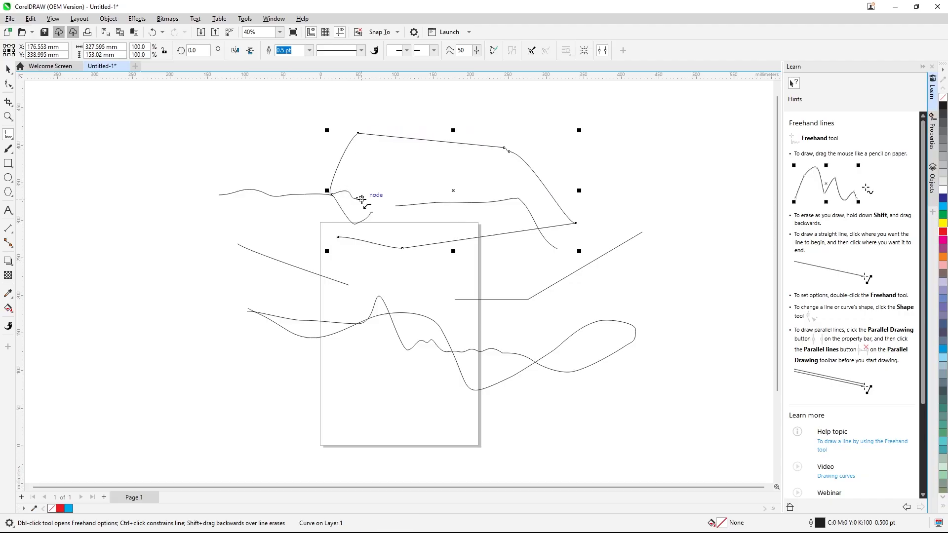
Step: Select all the drawn lines and curves and delete them
{"action": "scroll", "coordinate": [361, 199], "scroll_direction": "down", "scroll_amount": 1}
{"action": "double_click", "coordinate": [8, 69]}
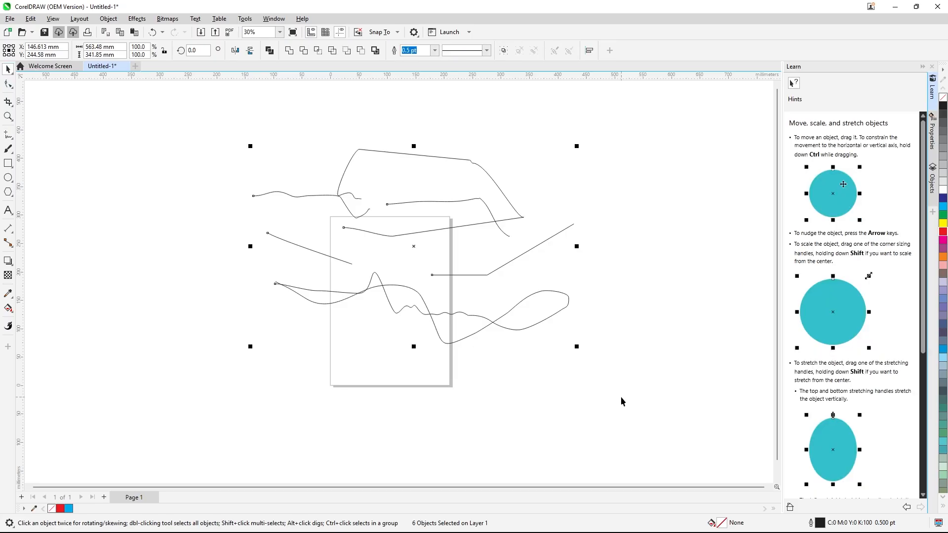
{"action": "key", "text": "Delete"}
{"action": "scroll", "coordinate": [431, 235], "scroll_direction": "up", "scroll_amount": 1}
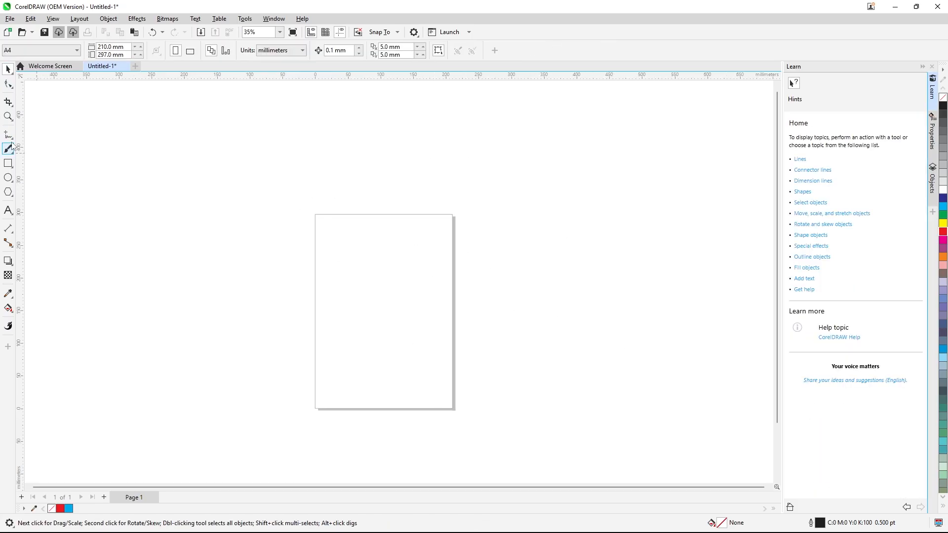
Step: Activate the Freehand tool, display the Parallel Drawing toolbar and place it clear of the page
{"action": "left_click", "coordinate": [9, 135]}
{"action": "left_click", "coordinate": [37, 134]}
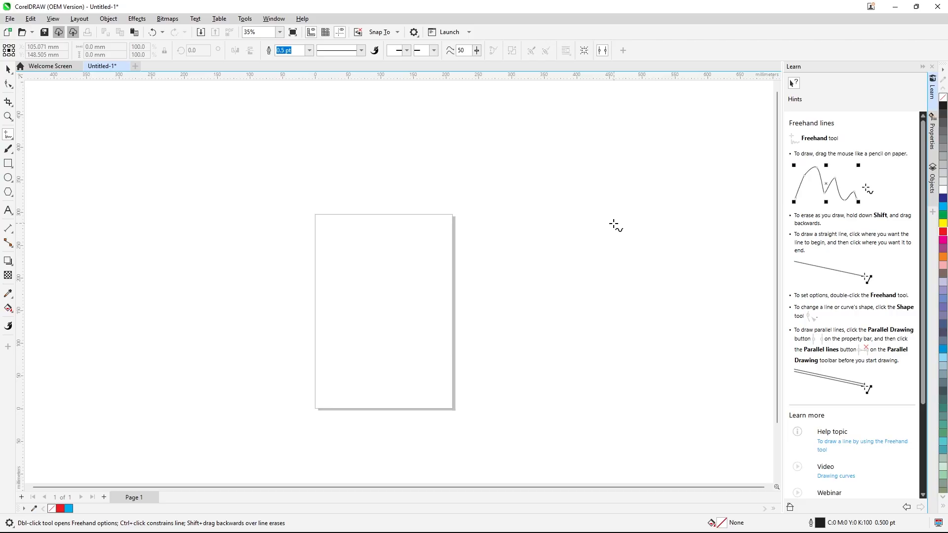
{"action": "left_click", "coordinate": [600, 51]}
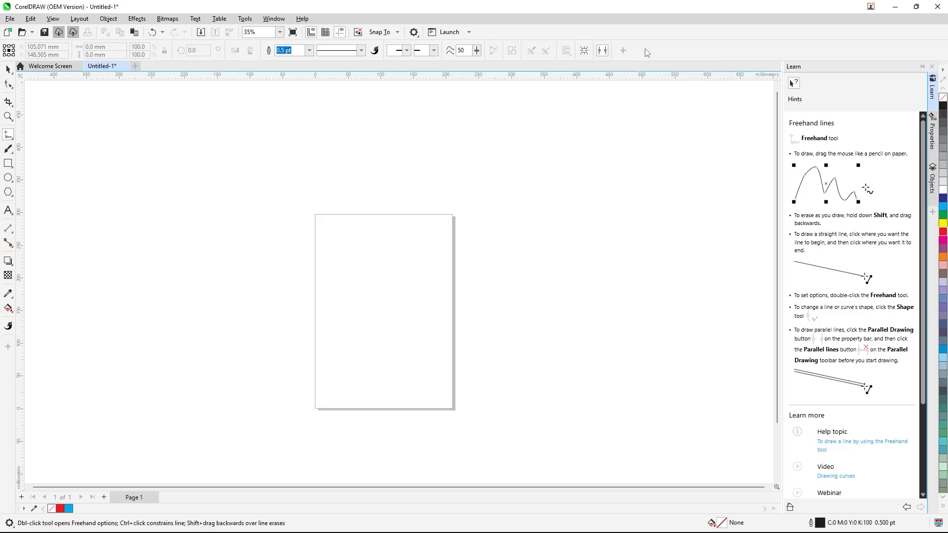
{"action": "right_click", "coordinate": [646, 53]}
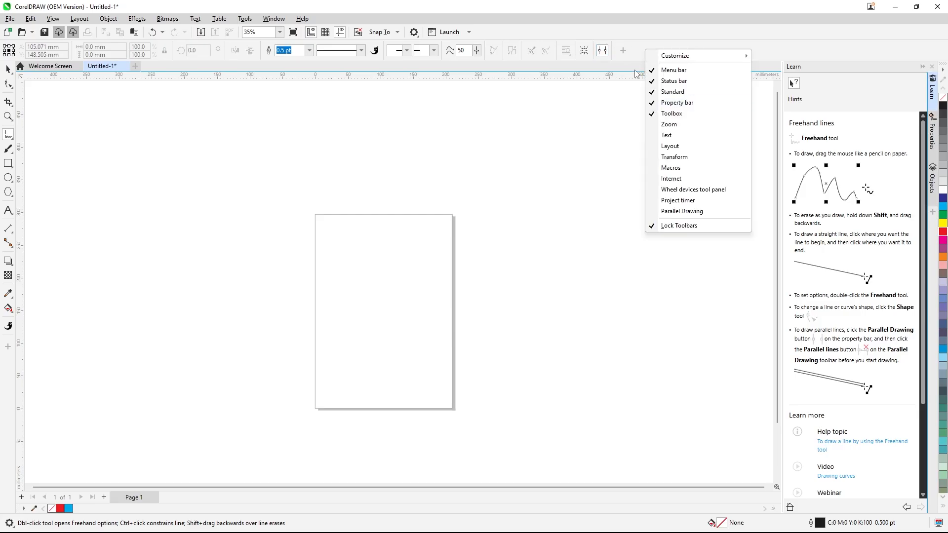
{"action": "left_click", "coordinate": [633, 57]}
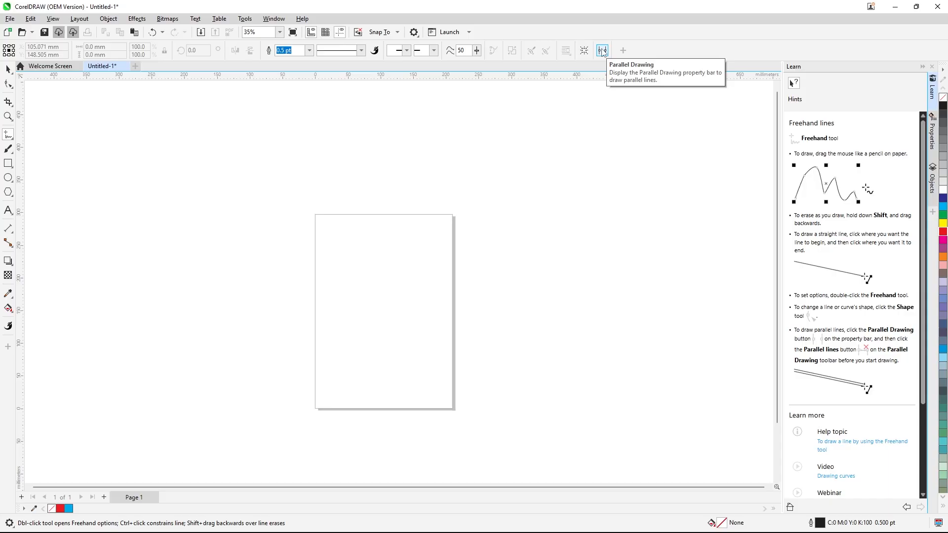
{"action": "left_click", "coordinate": [604, 53]}
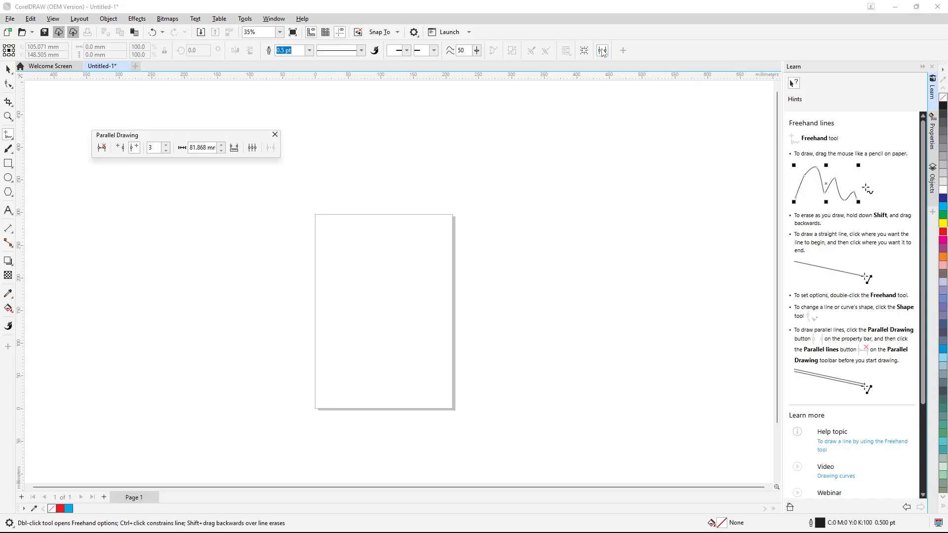
{"action": "left_click_drag", "start_coordinate": [200, 140], "coordinate": [267, 95]}
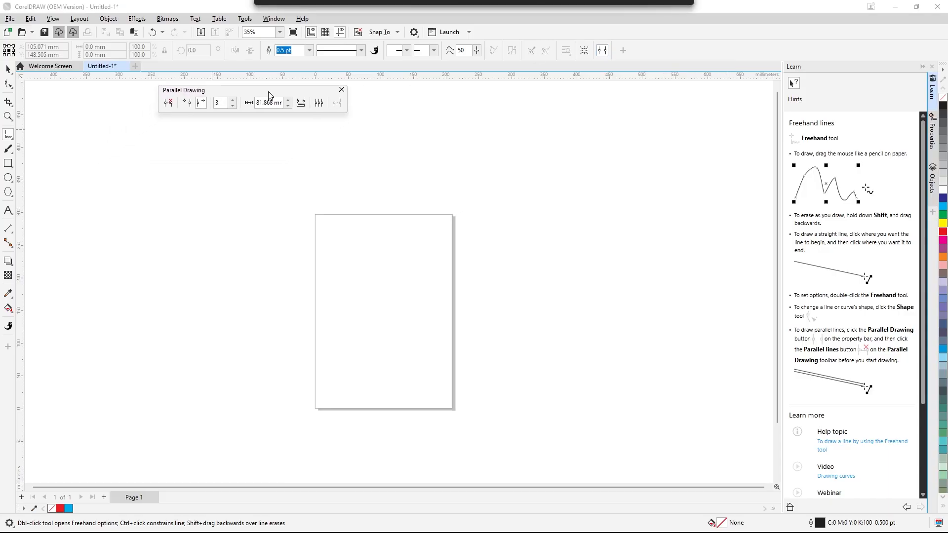
Step: Enable parallel lines with 2 lines at 80.868 mm distance and draw two descending freehand strokes with parallels on their right
{"action": "left_click", "coordinate": [169, 105]}
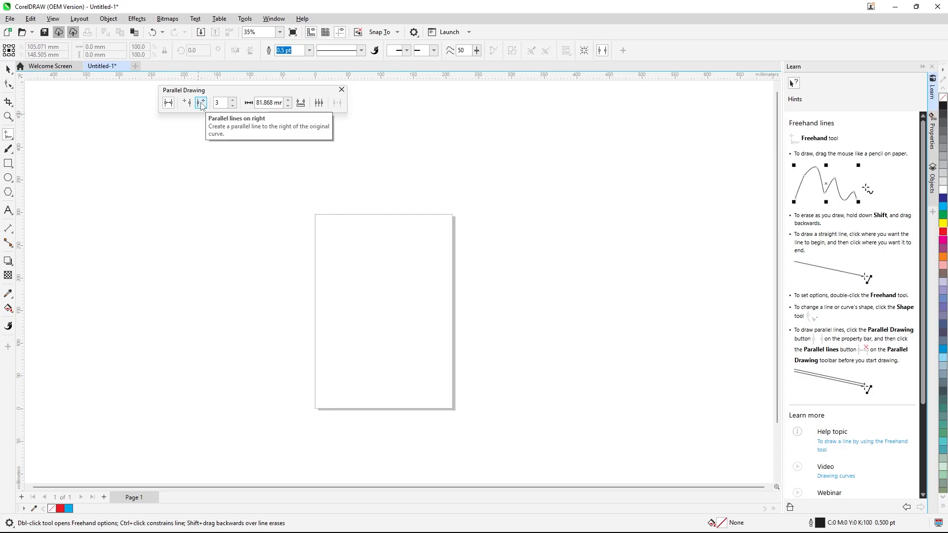
{"action": "left_click", "coordinate": [232, 105]}
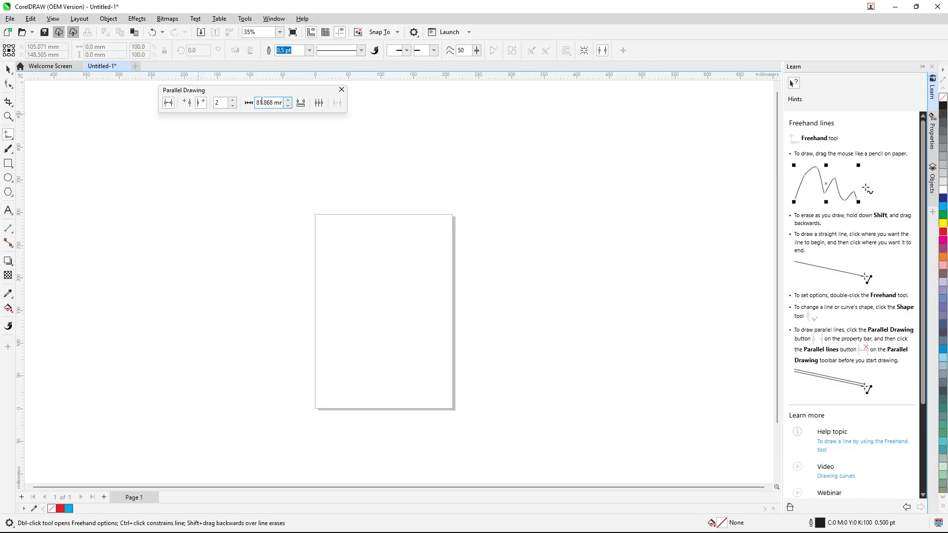
{"action": "left_click", "coordinate": [289, 107]}
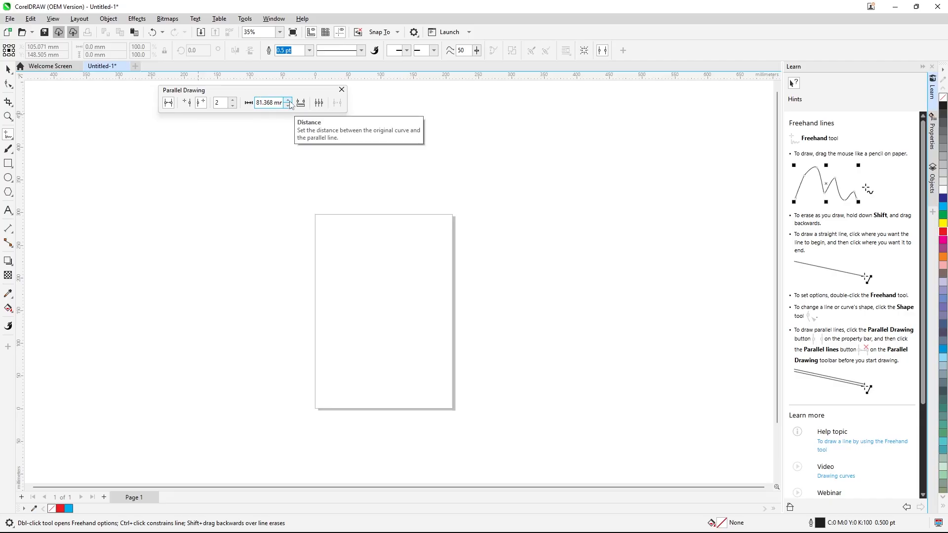
{"action": "left_click", "coordinate": [289, 105]}
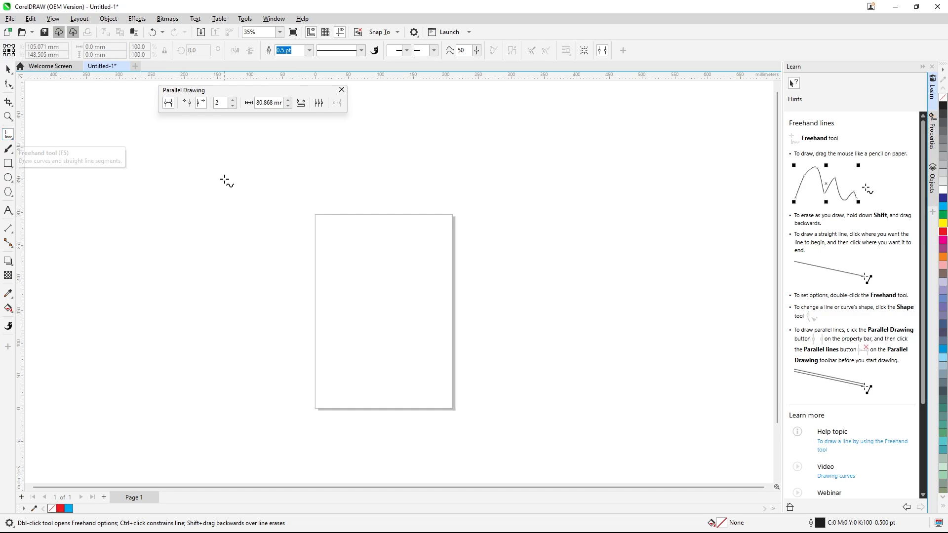
{"action": "left_click_drag", "start_coordinate": [224, 175], "coordinate": [294, 236]}
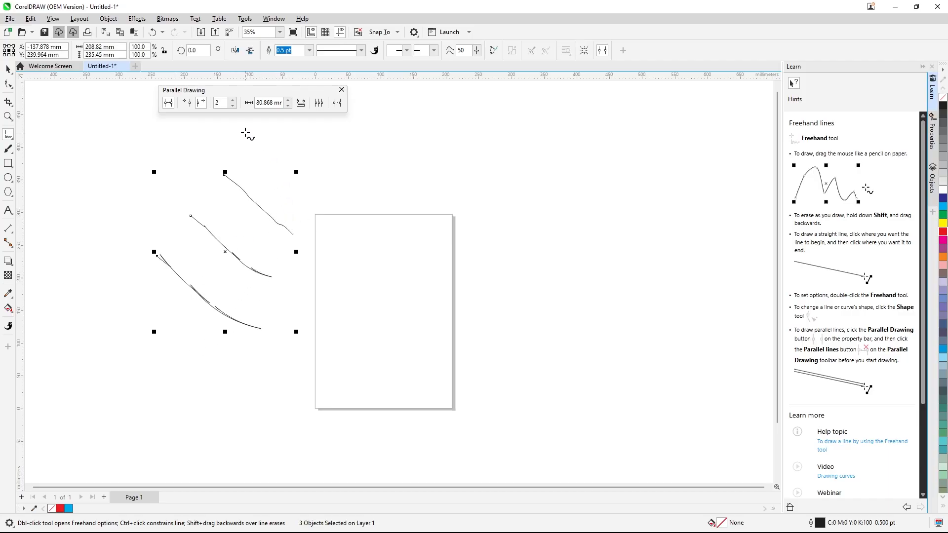
{"action": "left_click_drag", "start_coordinate": [296, 141], "coordinate": [367, 179]}
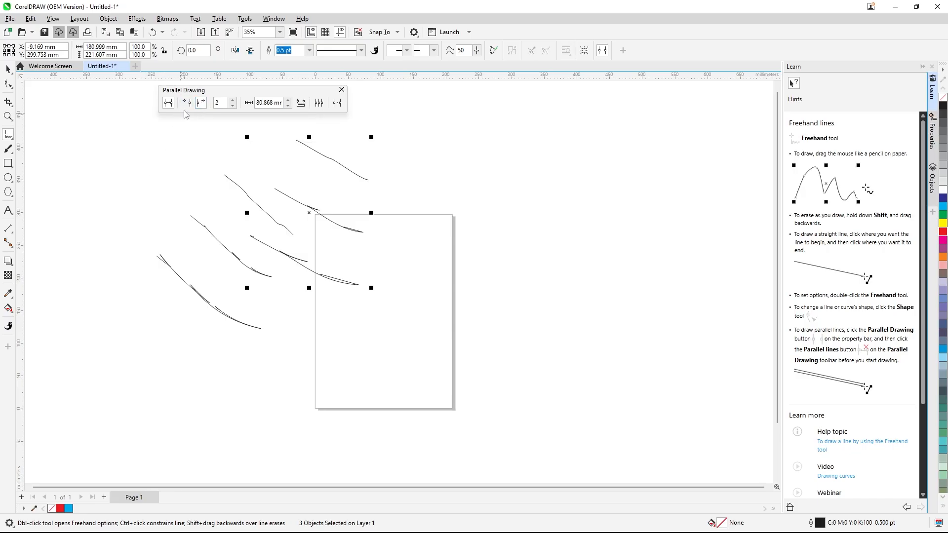
Step: Turn off parallel lines, choose left-side parallels and draw a single straight line about 91 by 50 mm above the page's right edge
{"action": "left_click", "coordinate": [169, 104]}
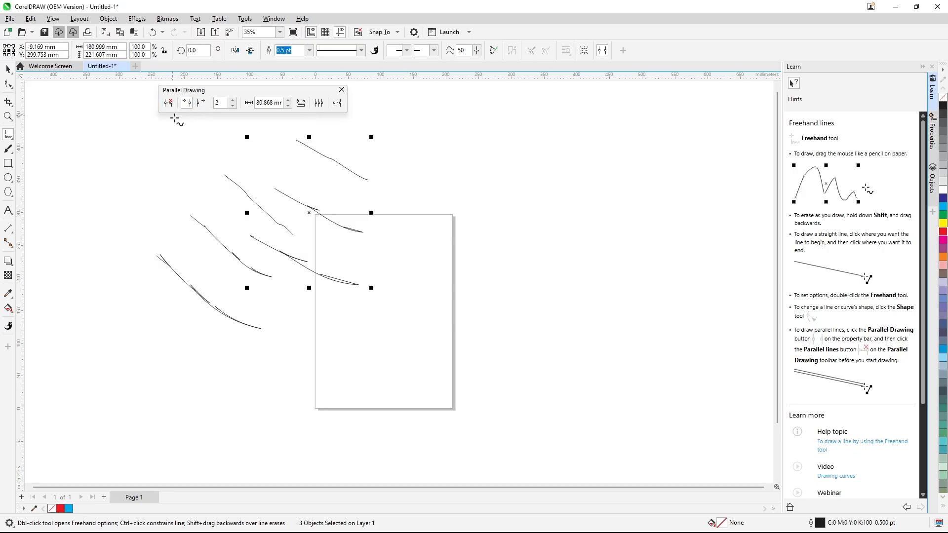
{"action": "left_click", "coordinate": [445, 151]}
{"action": "left_click", "coordinate": [506, 186]}
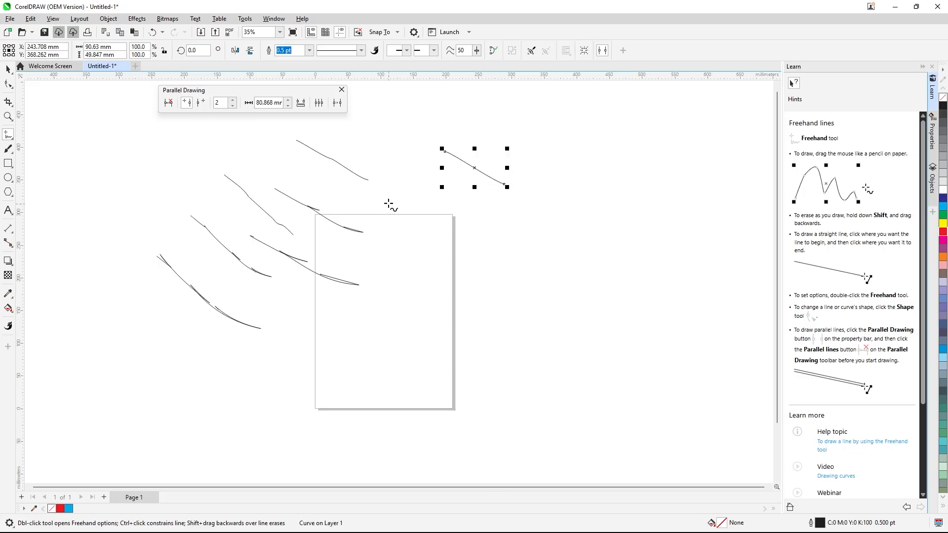
Step: Re-enable parallel lines, draw a freehand curve beside the page's right edge, and generate further parallels from the selected curves
{"action": "left_click", "coordinate": [168, 103]}
{"action": "left_click_drag", "start_coordinate": [470, 229], "coordinate": [511, 272]}
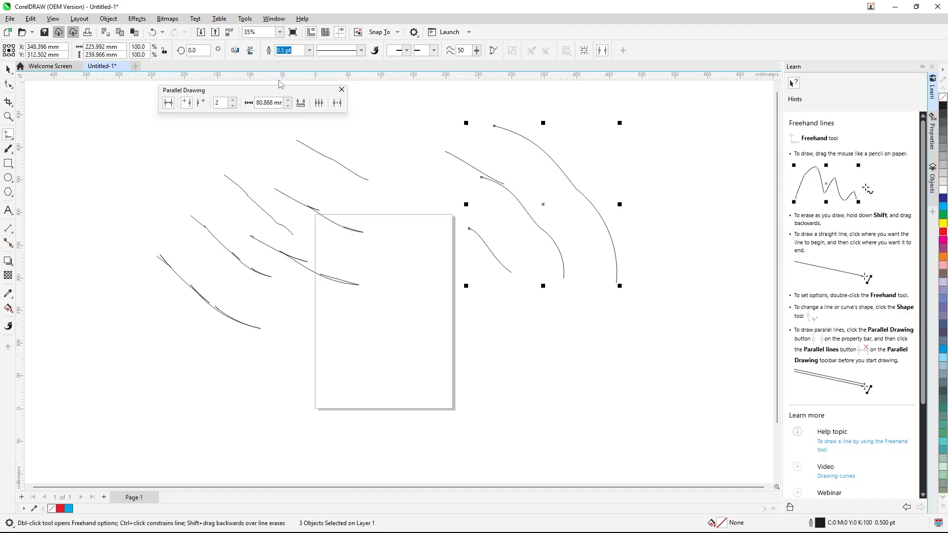
{"action": "left_click", "coordinate": [336, 103]}
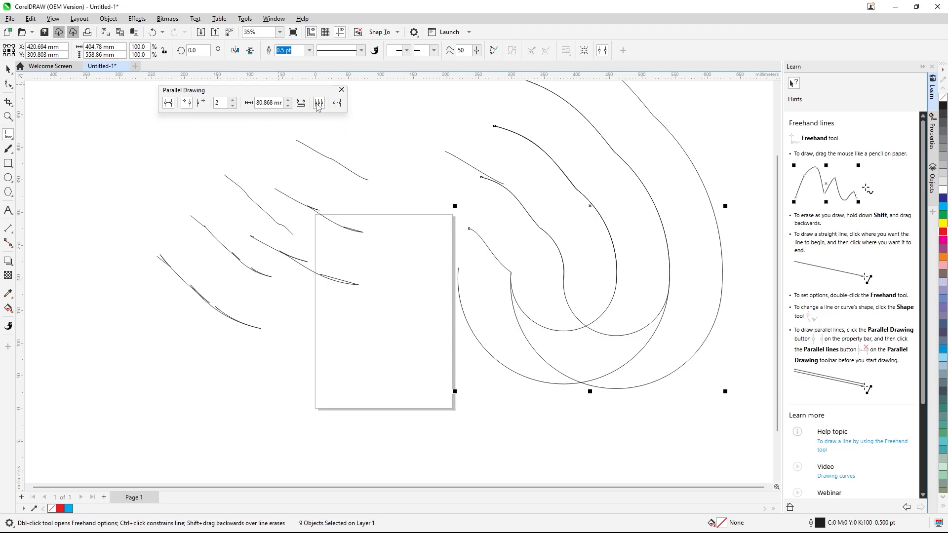
Step: Draw two more freehand strokes with left-side parallels, one left of the page and one starting inside its lower part
{"action": "left_click_drag", "start_coordinate": [155, 165], "coordinate": [135, 237]}
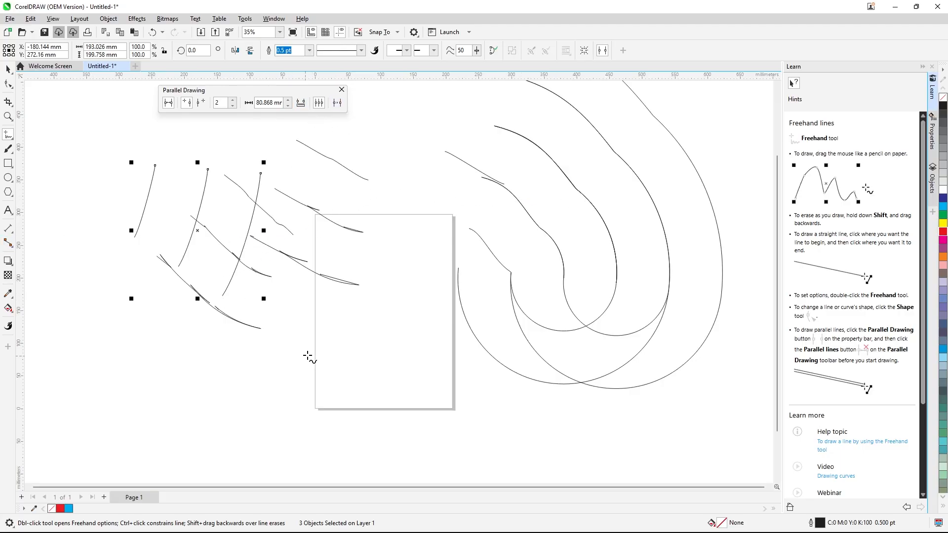
{"action": "left_click_drag", "start_coordinate": [330, 344], "coordinate": [388, 373]}
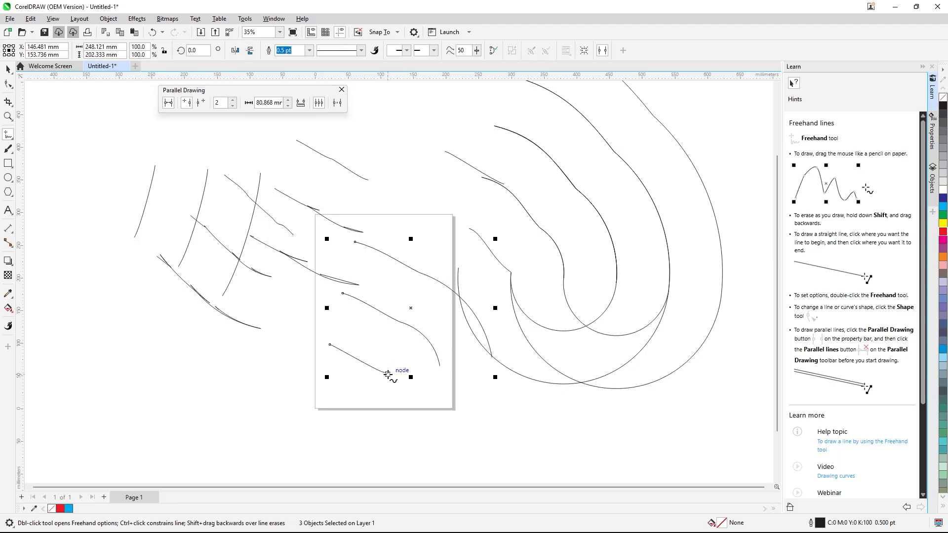
Step: Set the parallel line distance to 107.905 mm by picking two points above the page
{"action": "left_click", "coordinate": [301, 109]}
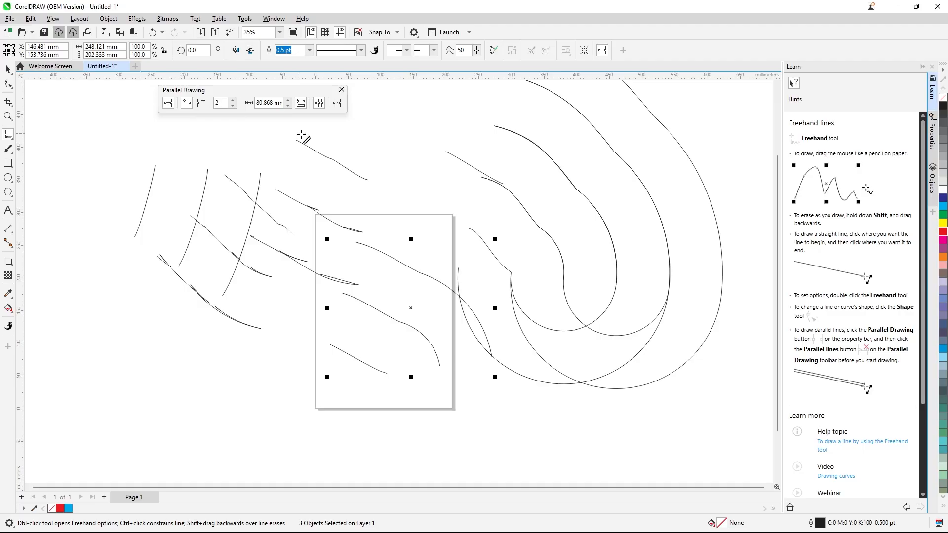
{"action": "left_click", "coordinate": [288, 103]}
{"action": "left_click", "coordinate": [289, 102]}
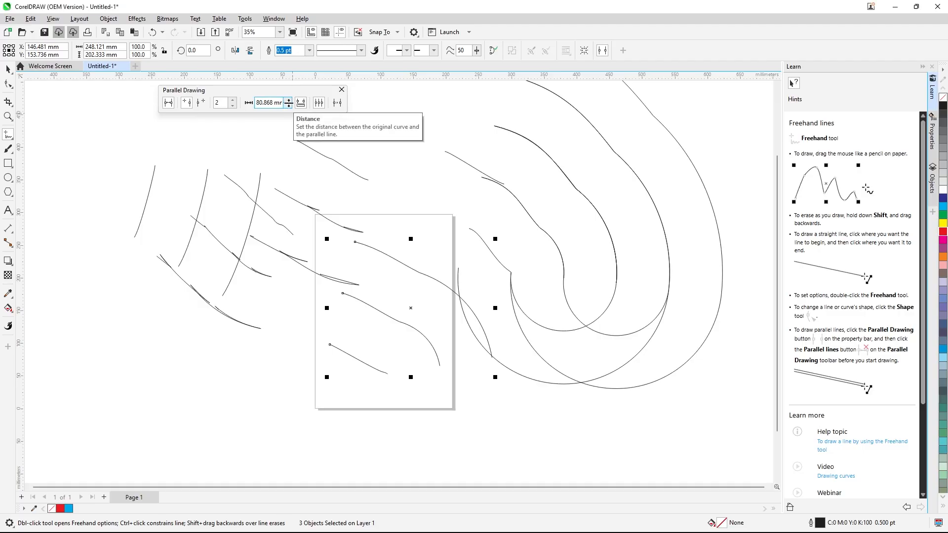
{"action": "left_click", "coordinate": [289, 106]}
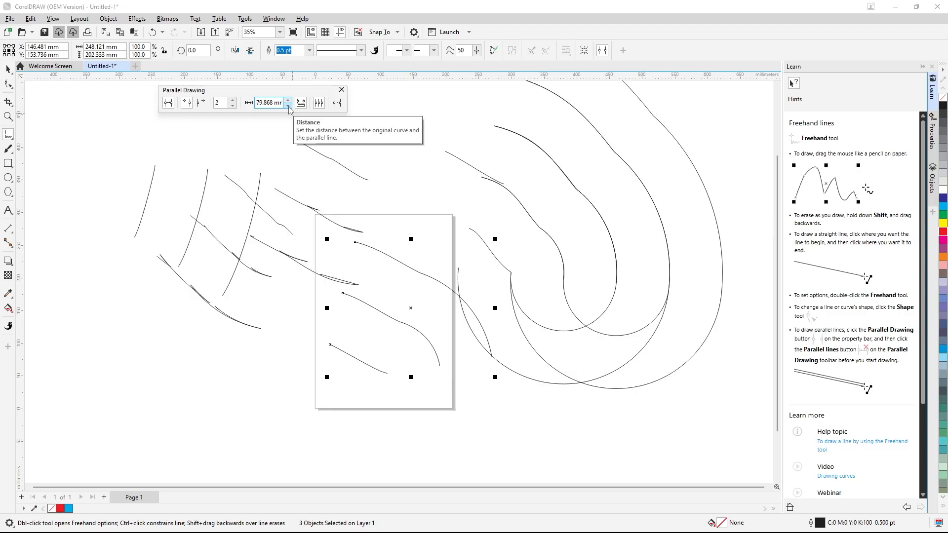
{"action": "left_click", "coordinate": [399, 142]}
{"action": "left_click", "coordinate": [456, 184]}
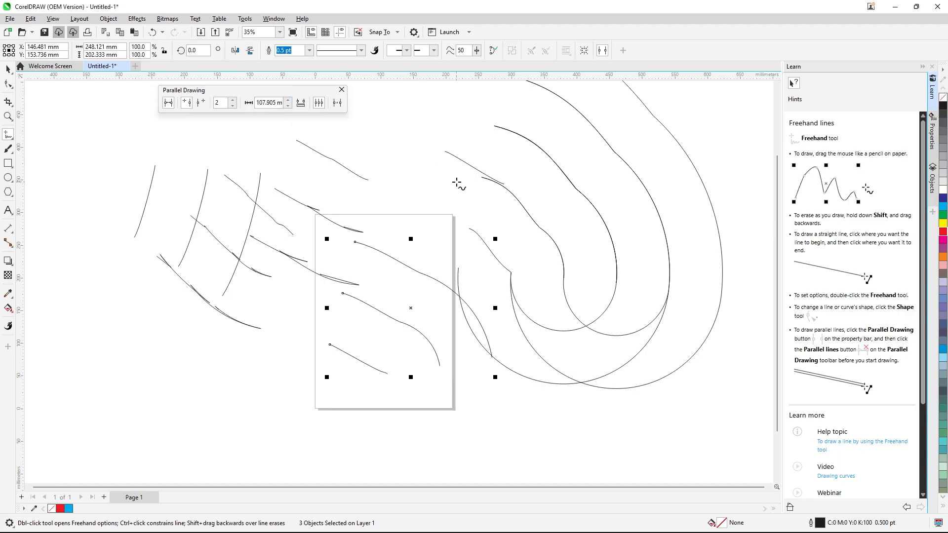
Step: Draw a rising straight line with two left-side parallels to the lower left of the page
{"action": "left_click", "coordinate": [106, 432]}
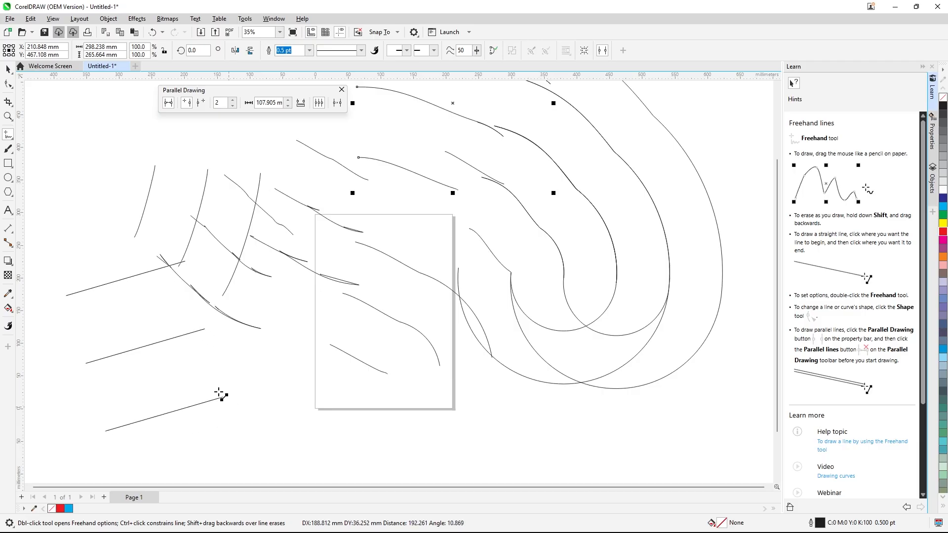
{"action": "left_click", "coordinate": [263, 381]}
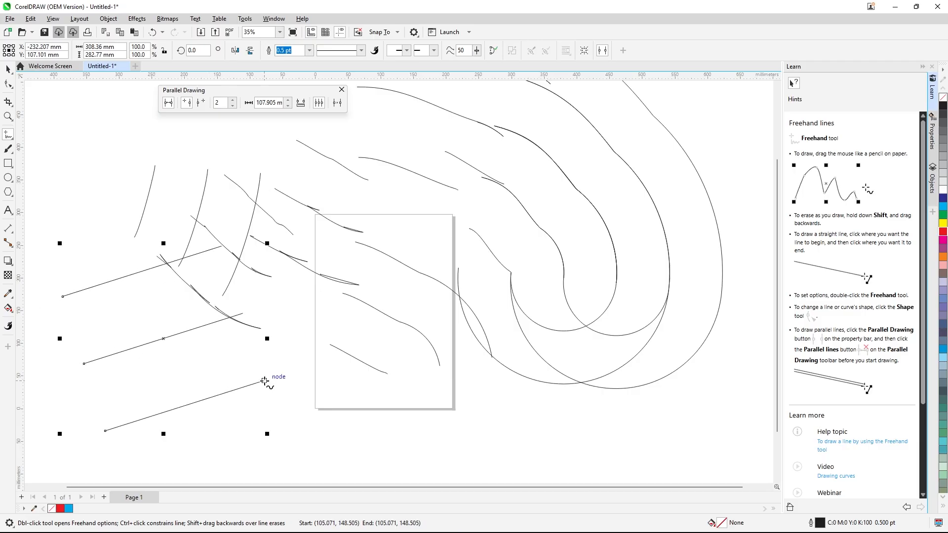
Step: Set the number of parallel lines to 4 and draw two straight lines meeting at one end near the page's upper edge
{"action": "left_click", "coordinate": [231, 100]}
{"action": "left_click", "coordinate": [231, 100]}
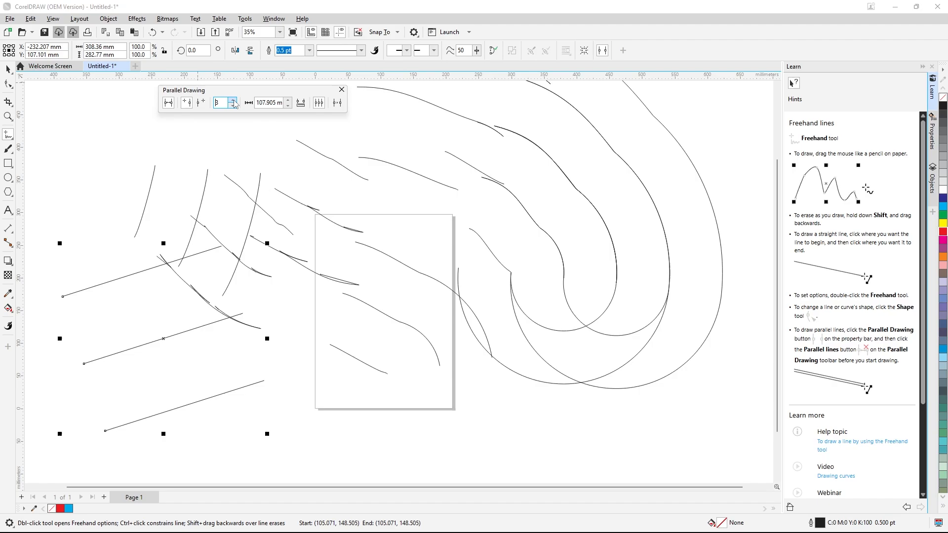
{"action": "left_click", "coordinate": [314, 172]}
{"action": "left_click", "coordinate": [397, 205]}
{"action": "left_click", "coordinate": [398, 206]}
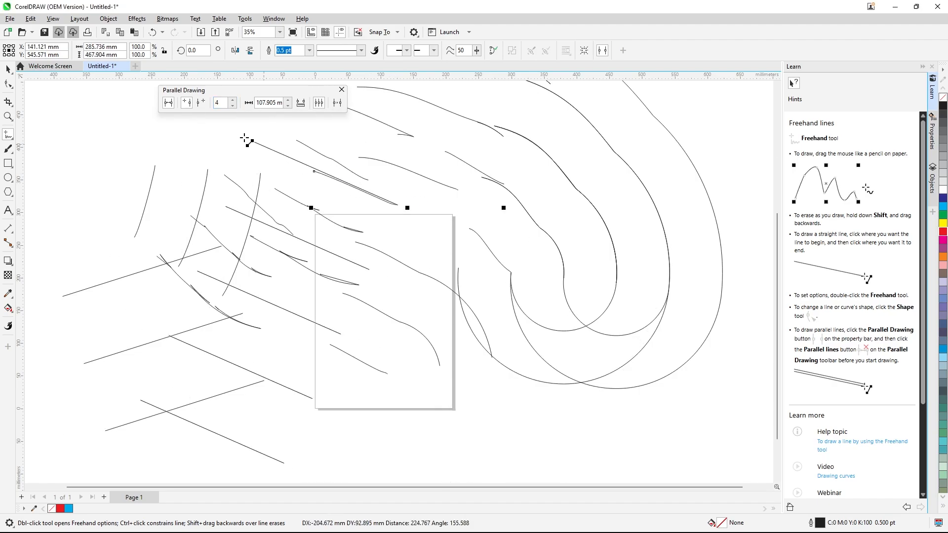
{"action": "left_click", "coordinate": [185, 138]}
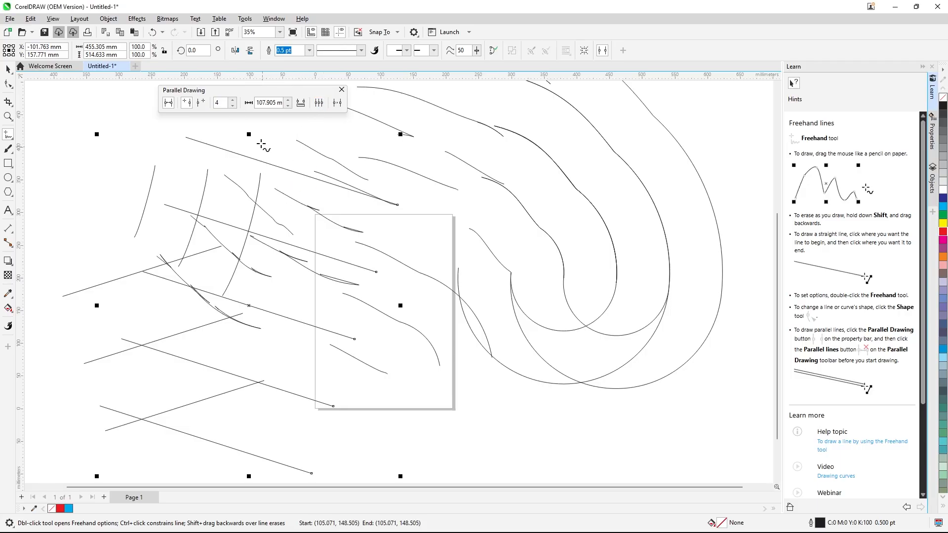
Step: Draw a short, steep straight line with four left-side parallels to the upper left of the page
{"action": "left_click", "coordinate": [251, 103]}
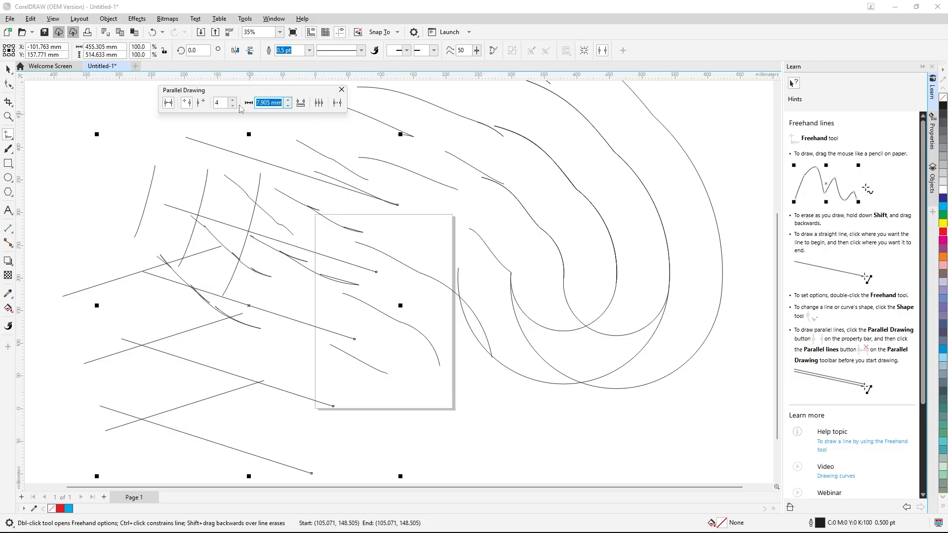
{"action": "left_click", "coordinate": [187, 109]}
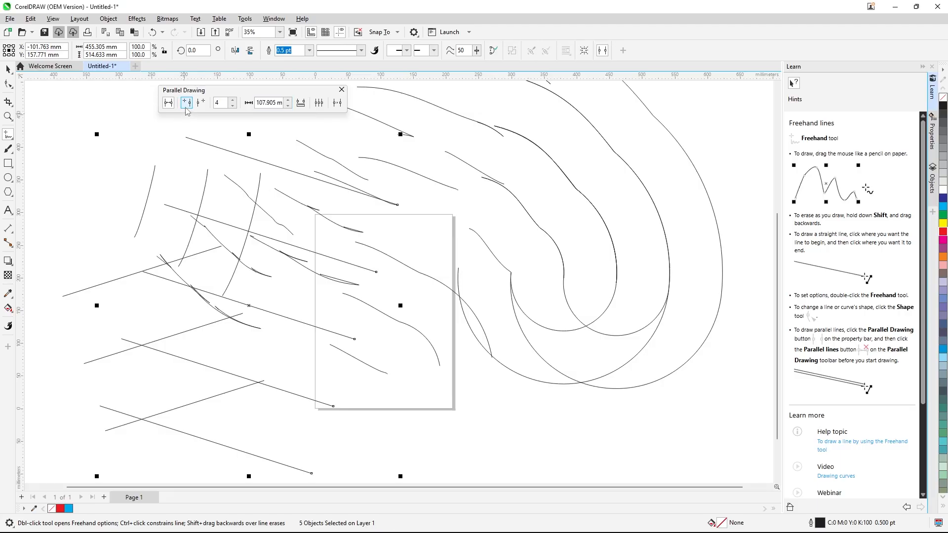
{"action": "left_click", "coordinate": [186, 106]}
{"action": "left_click", "coordinate": [87, 172]}
{"action": "left_click", "coordinate": [109, 233]}
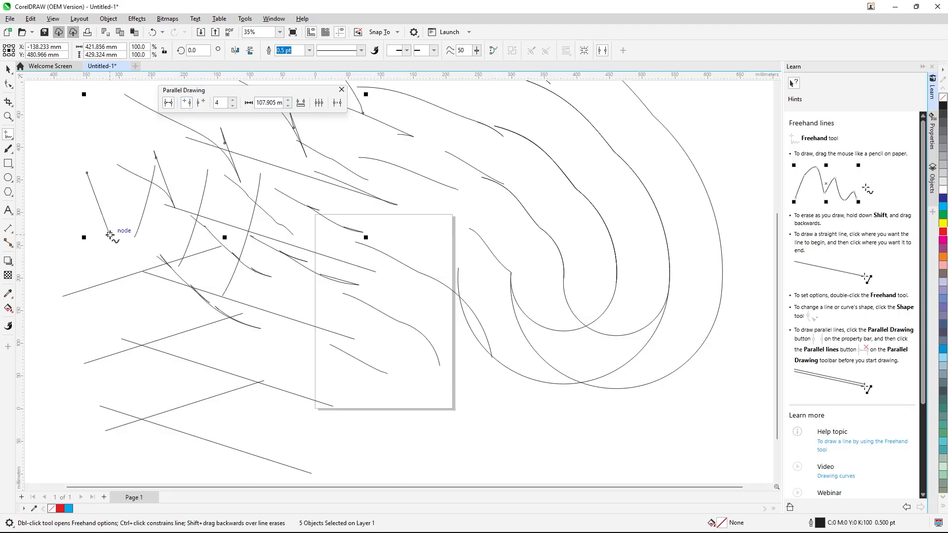
Step: Draw two freehand curves with four left-side parallels each in the empty area right of the page
{"action": "scroll", "coordinate": [198, 187], "scroll_direction": "down", "scroll_amount": 3}
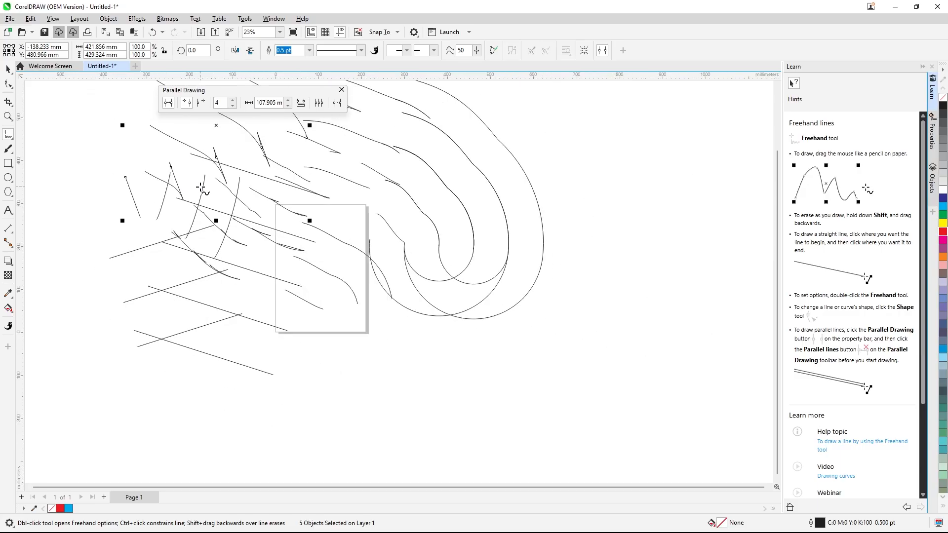
{"action": "left_click_drag", "start_coordinate": [504, 157], "coordinate": [672, 265]}
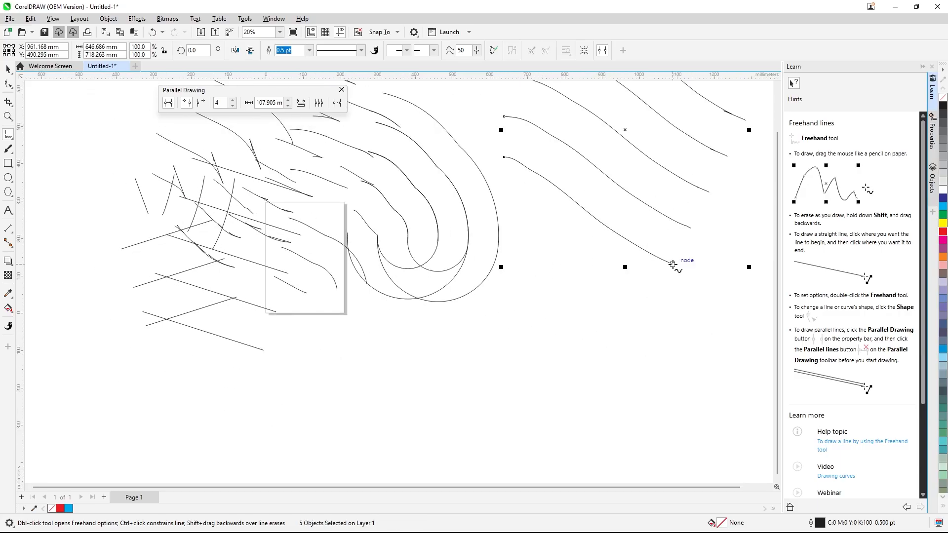
{"action": "left_click_drag", "start_coordinate": [415, 357], "coordinate": [542, 368]}
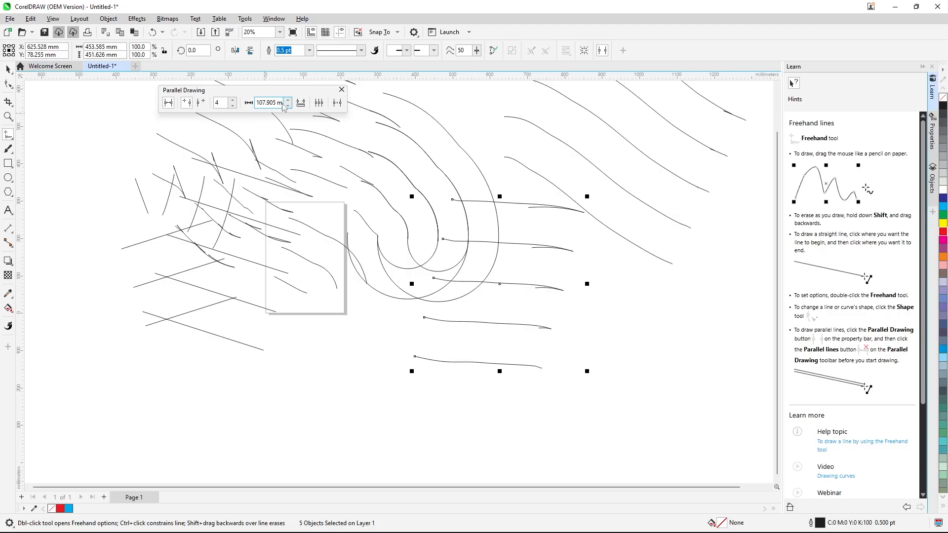
Step: Set the parallel distance to 88.405 mm and draw two freehand curves with four left-side parallels below the page
{"action": "left_click", "coordinate": [288, 106]}
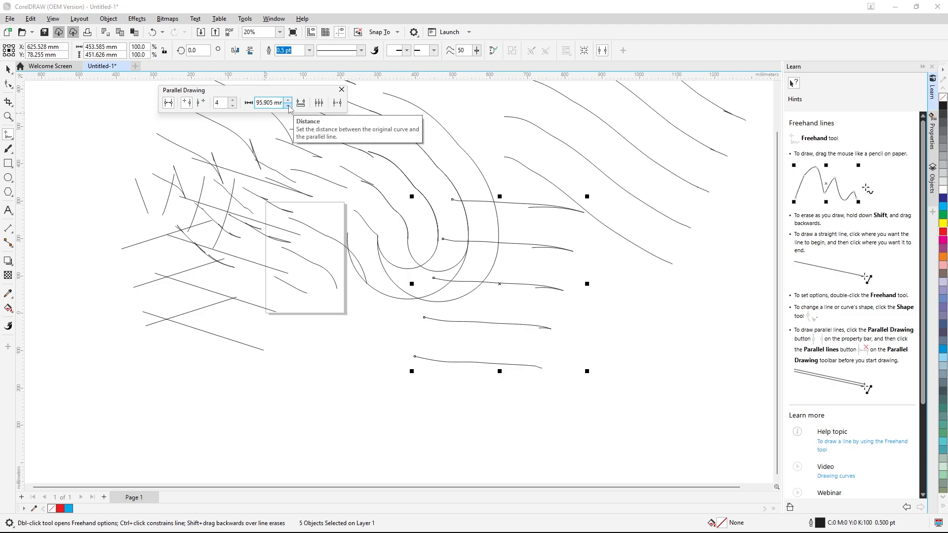
{"action": "left_click", "coordinate": [288, 106]}
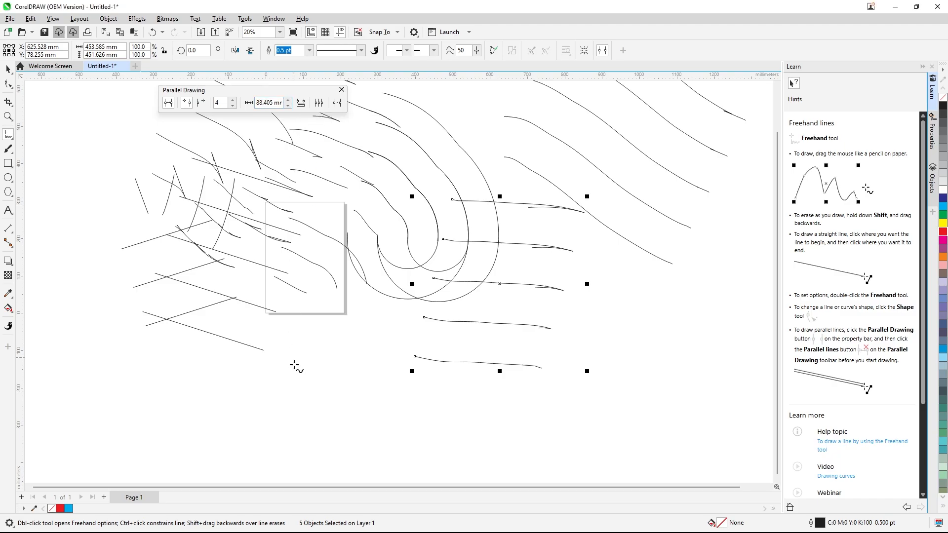
{"action": "left_click_drag", "start_coordinate": [220, 422], "coordinate": [320, 428]}
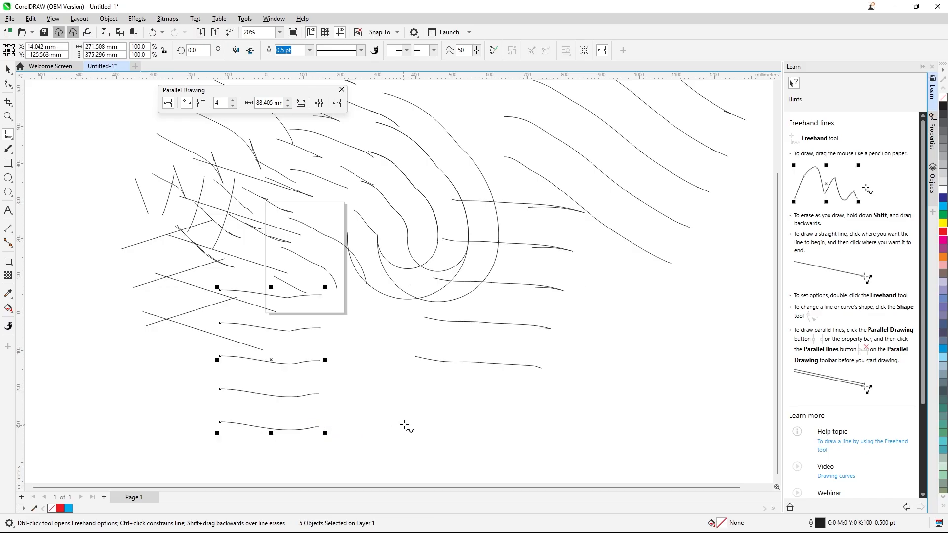
{"action": "left_click_drag", "start_coordinate": [404, 425], "coordinate": [489, 415]}
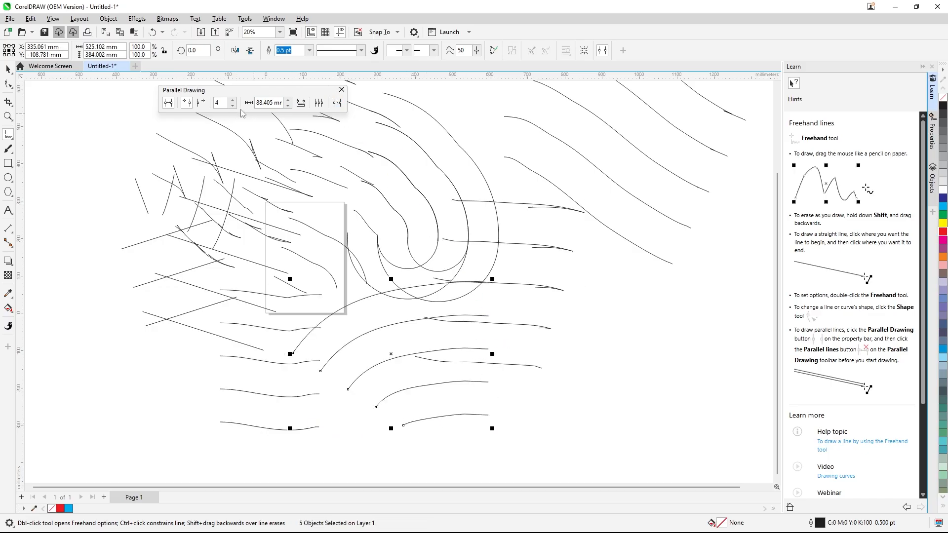
Step: Switch to right-side parallels and draw two falling freehand curves with four parallels each to the lower right of the page
{"action": "left_click", "coordinate": [200, 104]}
{"action": "left_click_drag", "start_coordinate": [599, 278], "coordinate": [662, 360]}
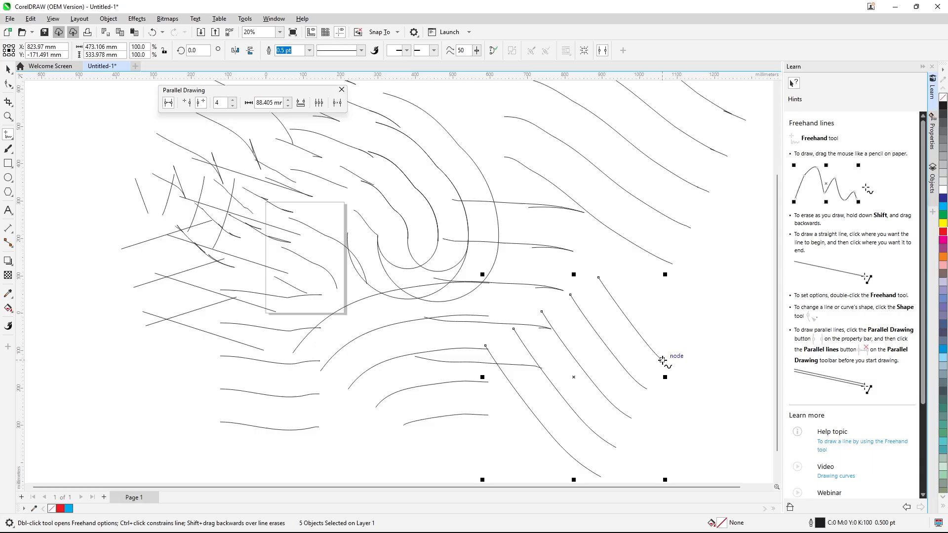
{"action": "left_click_drag", "start_coordinate": [662, 315], "coordinate": [703, 351]}
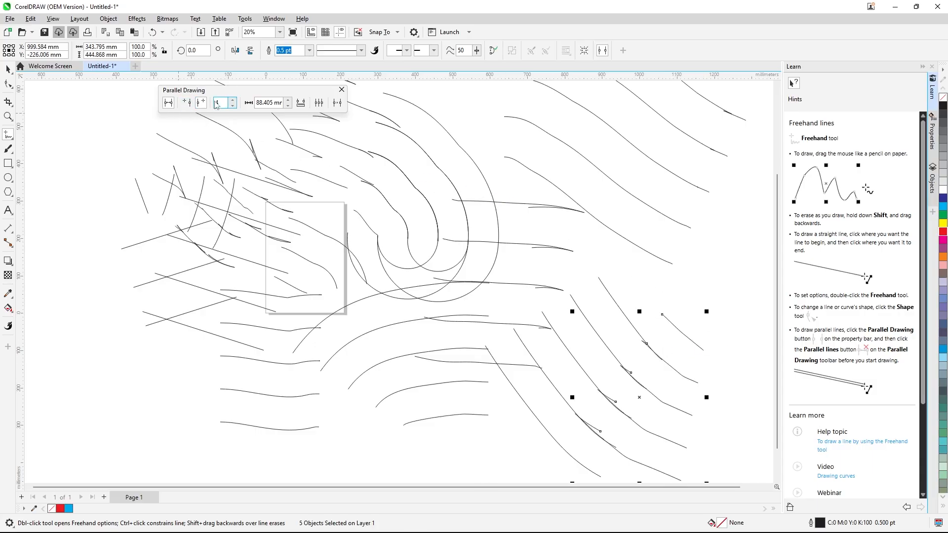
Step: Reduce the number of parallel lines to 1 and draw two freehand curves in the empty area far left of the page
{"action": "left_click", "coordinate": [233, 105]}
{"action": "left_click", "coordinate": [233, 106]}
{"action": "left_click", "coordinate": [232, 106]}
{"action": "scroll", "coordinate": [444, 84], "scroll_direction": "down", "scroll_amount": 1}
{"action": "left_click_drag", "start_coordinate": [101, 356], "coordinate": [191, 392]}
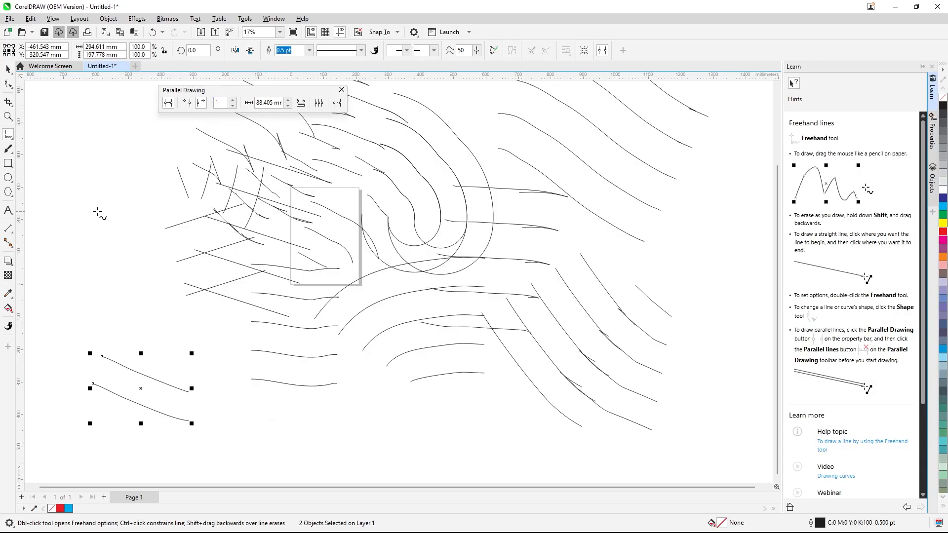
{"action": "left_click_drag", "start_coordinate": [98, 212], "coordinate": [138, 285]}
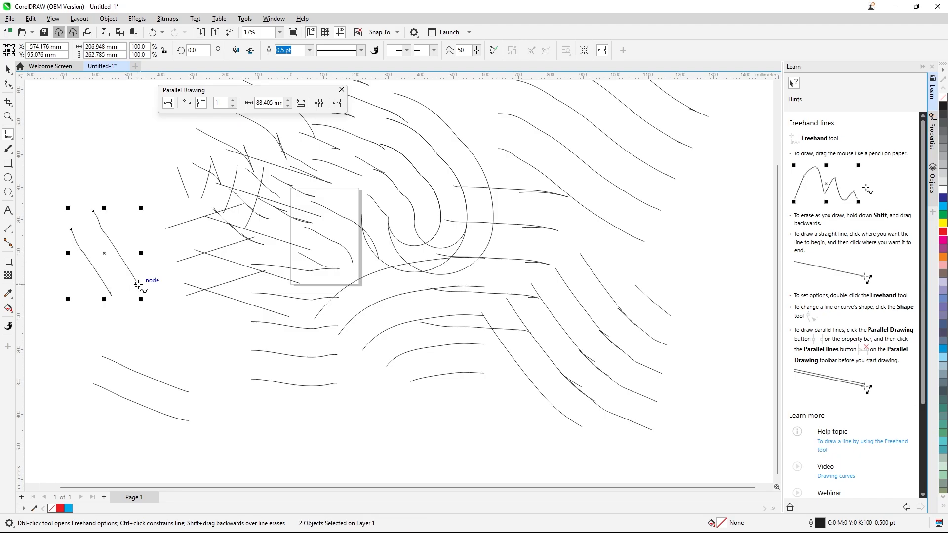
Step: Set the number of parallel lines to 2 and draw two nearly horizontal freehand curves below the existing lines
{"action": "left_click", "coordinate": [234, 100]}
{"action": "left_click_drag", "start_coordinate": [363, 428], "coordinate": [447, 428]}
{"action": "scroll", "coordinate": [509, 310], "scroll_direction": "down", "scroll_amount": 2}
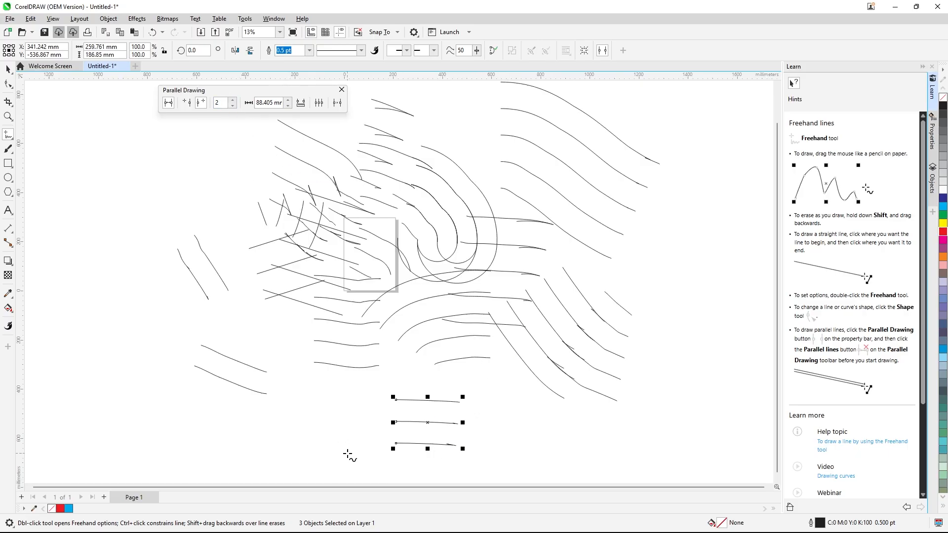
{"action": "left_click_drag", "start_coordinate": [510, 429], "coordinate": [636, 420]}
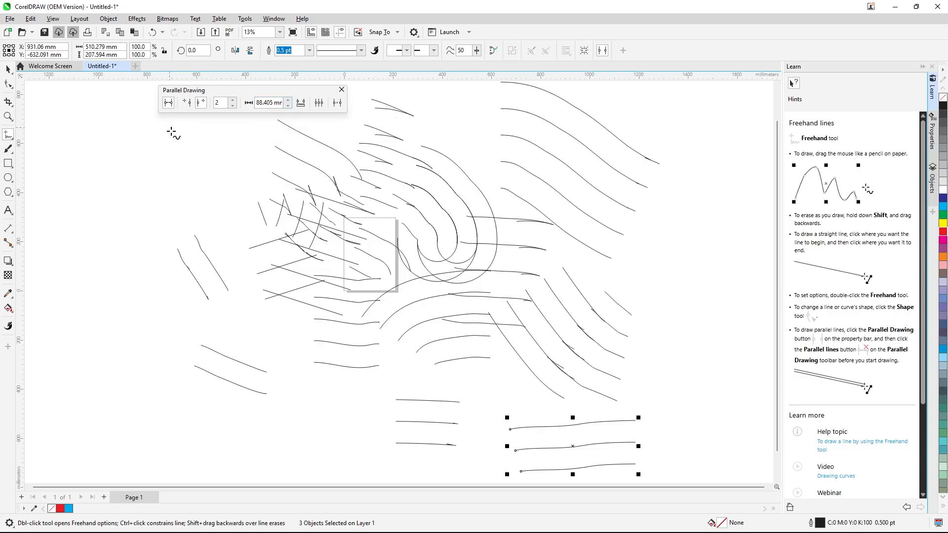
Step: Delete all drawn lines from the document and close the Parallel Drawing options
{"action": "scroll", "coordinate": [396, 307], "scroll_direction": "down", "scroll_amount": 3}
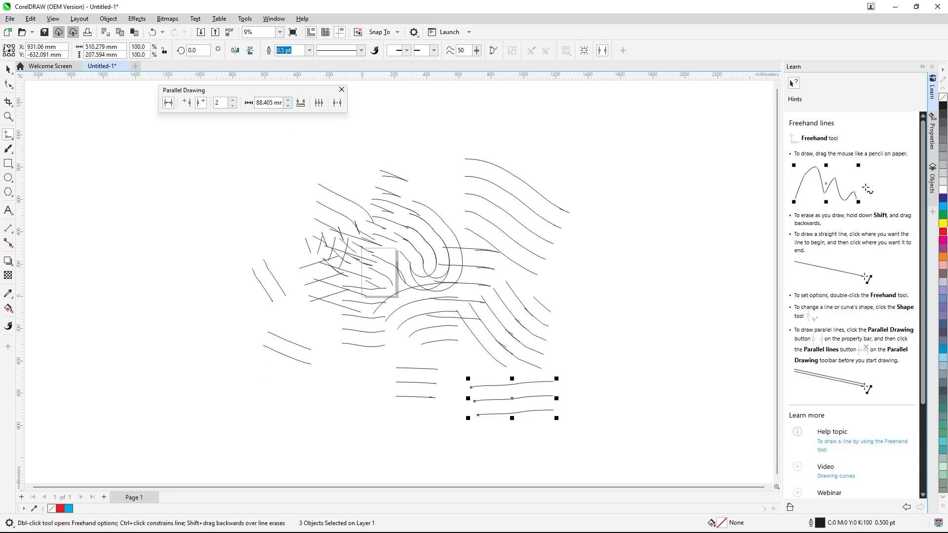
{"action": "left_click", "coordinate": [8, 69]}
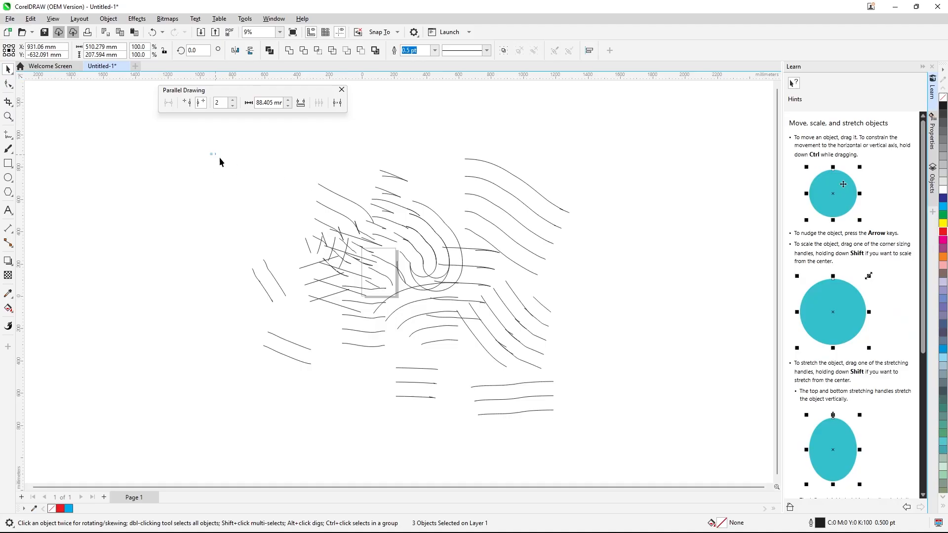
{"action": "left_click_drag", "start_coordinate": [693, 477], "coordinate": [694, 480]}
{"action": "key", "text": "Delete"}
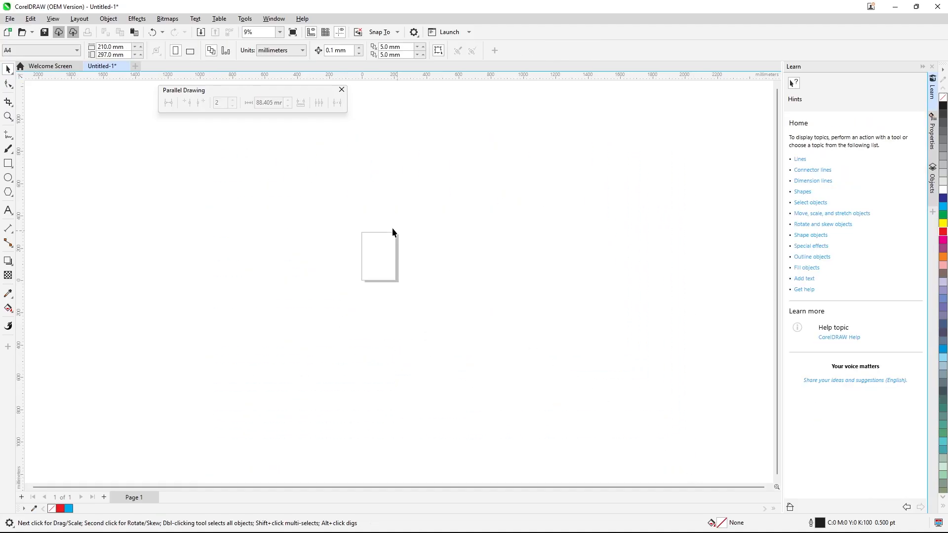
{"action": "scroll", "coordinate": [367, 229], "scroll_direction": "up", "scroll_amount": 2}
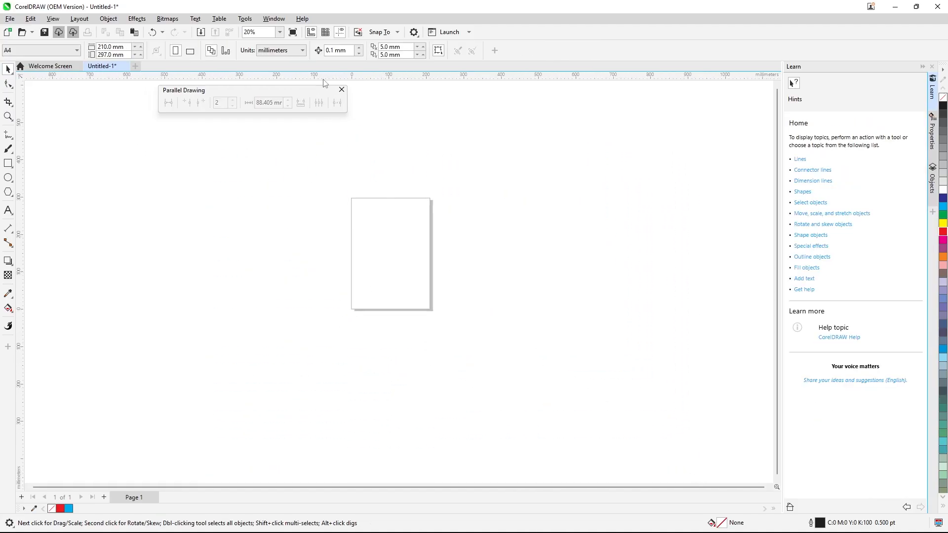
{"action": "left_click", "coordinate": [342, 90]}
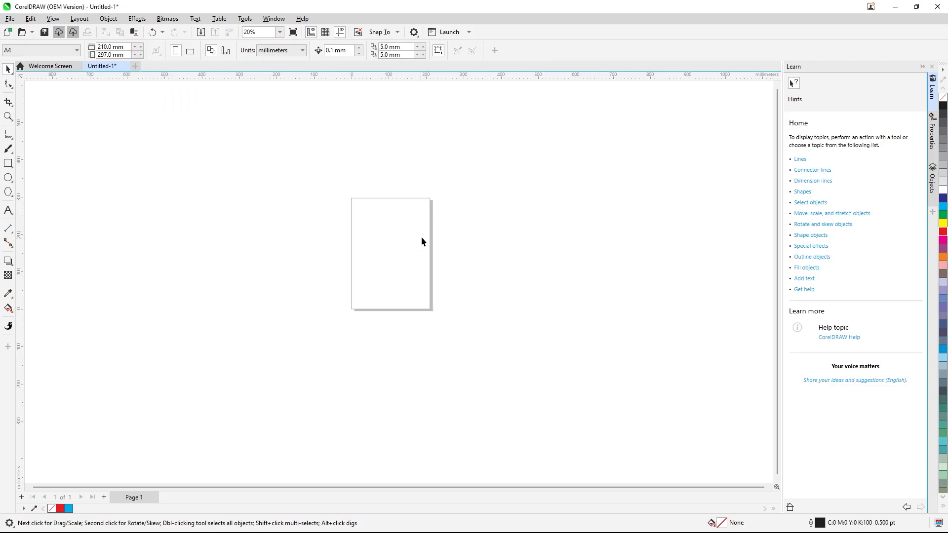
Step: Draw a slightly falling line with two right-side parallels on the page using the 2-Point Line tool, undoing the first attempt
{"action": "scroll", "coordinate": [422, 241], "scroll_direction": "up", "scroll_amount": 1}
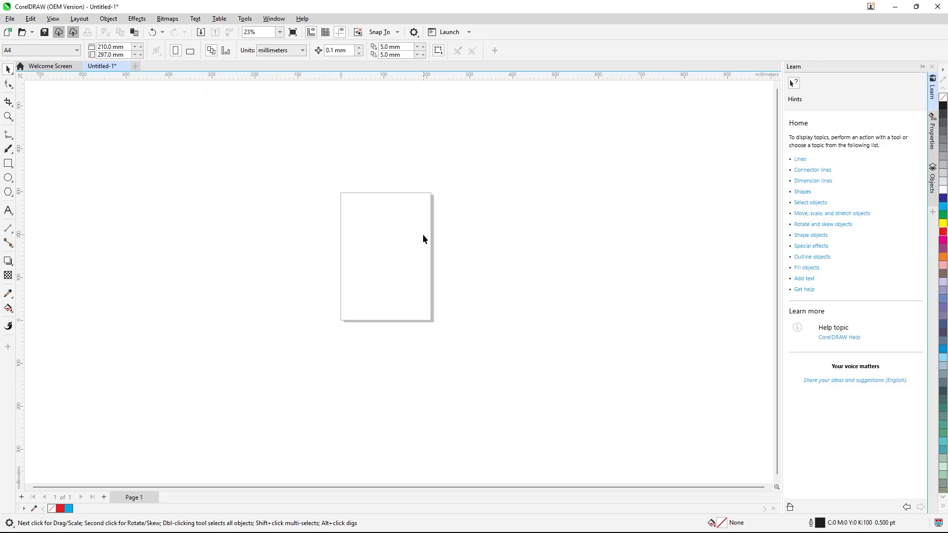
{"action": "left_click", "coordinate": [10, 138]}
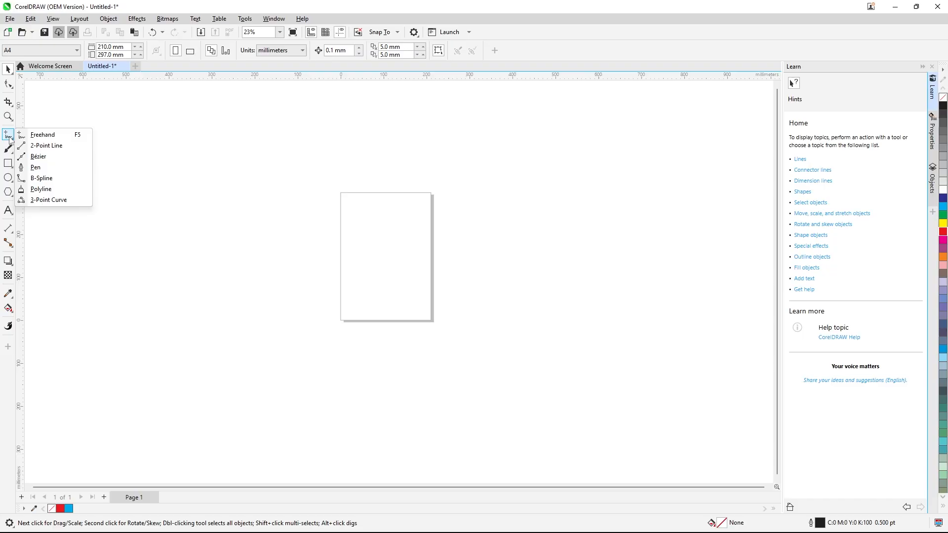
{"action": "left_click", "coordinate": [45, 145]}
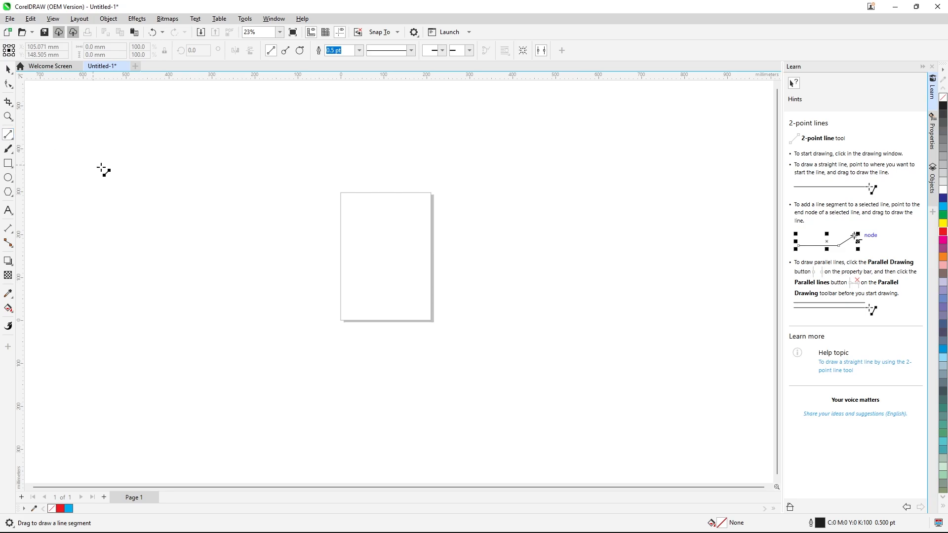
{"action": "scroll", "coordinate": [373, 254], "scroll_direction": "up", "scroll_amount": 3}
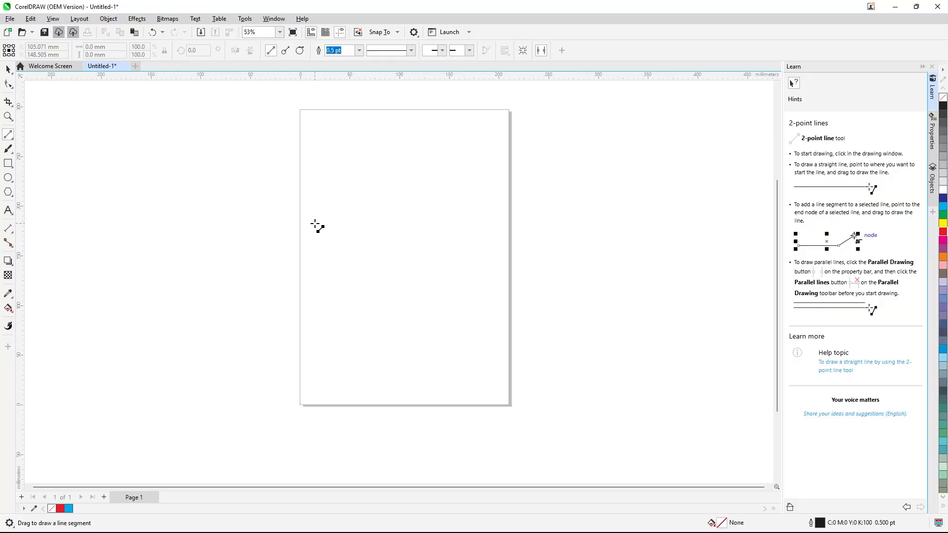
{"action": "left_click_drag", "start_coordinate": [324, 222], "coordinate": [469, 234]}
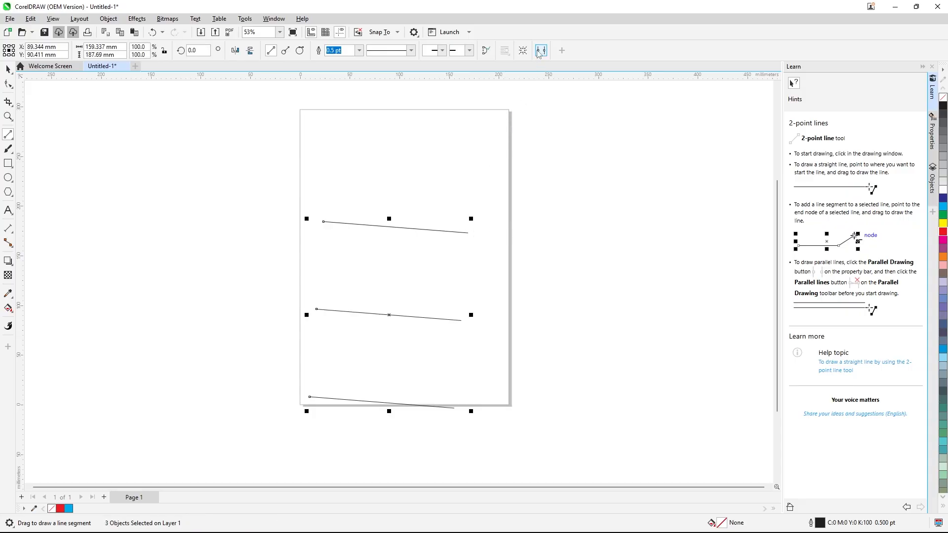
{"action": "key", "text": "ctrl+z"}
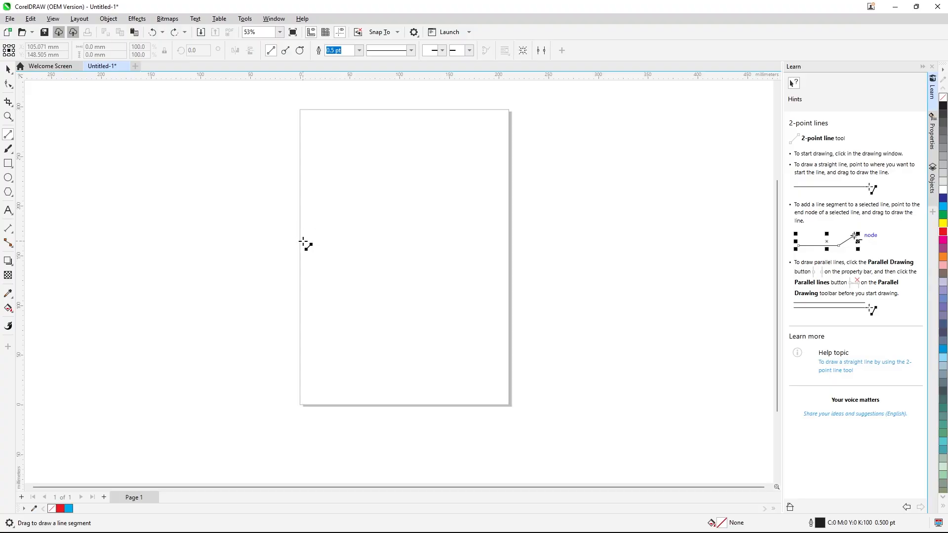
{"action": "left_click_drag", "start_coordinate": [302, 241], "coordinate": [466, 249]}
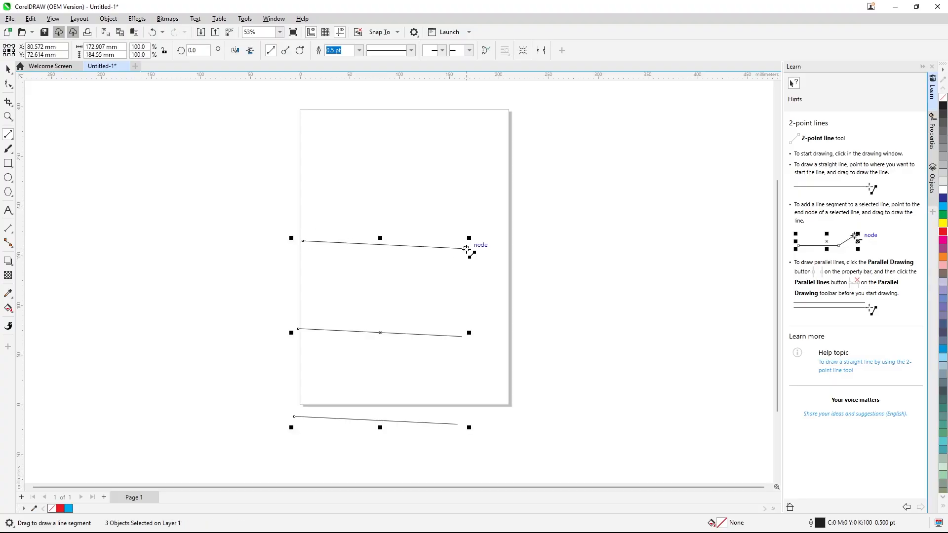
Step: Turn off parallel lines in the Parallel Drawing options and draw a single line about 137 mm long across the page's left edge
{"action": "left_click", "coordinate": [542, 52]}
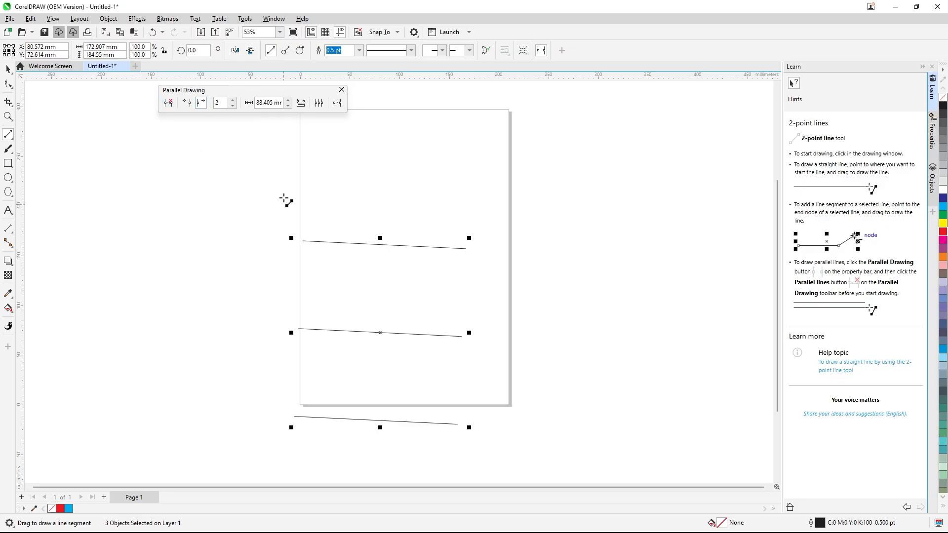
{"action": "left_click_drag", "start_coordinate": [278, 175], "coordinate": [418, 181]}
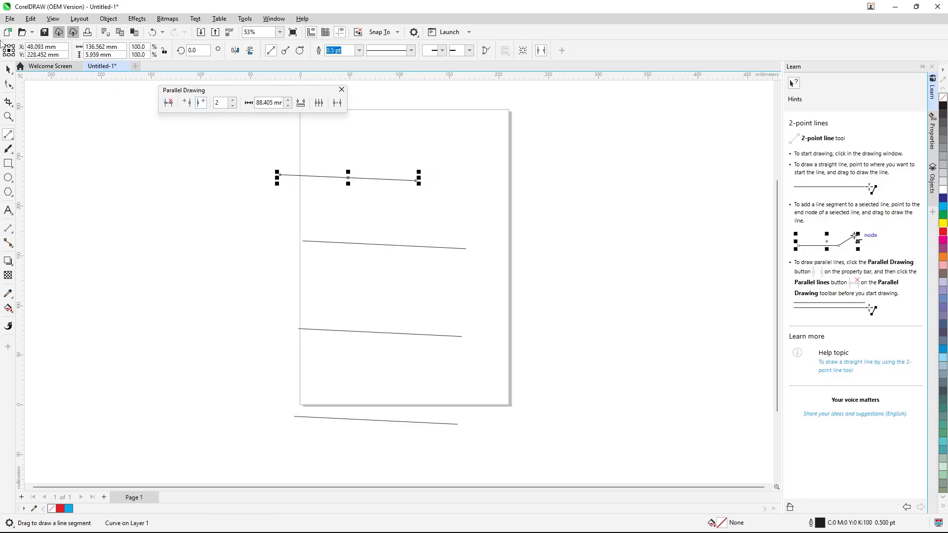
Step: Delete all the 2-point lines and close the Parallel Drawing options
{"action": "left_click", "coordinate": [7, 69]}
{"action": "left_click_drag", "start_coordinate": [263, 165], "coordinate": [543, 489]}
{"action": "key", "text": "Delete"}
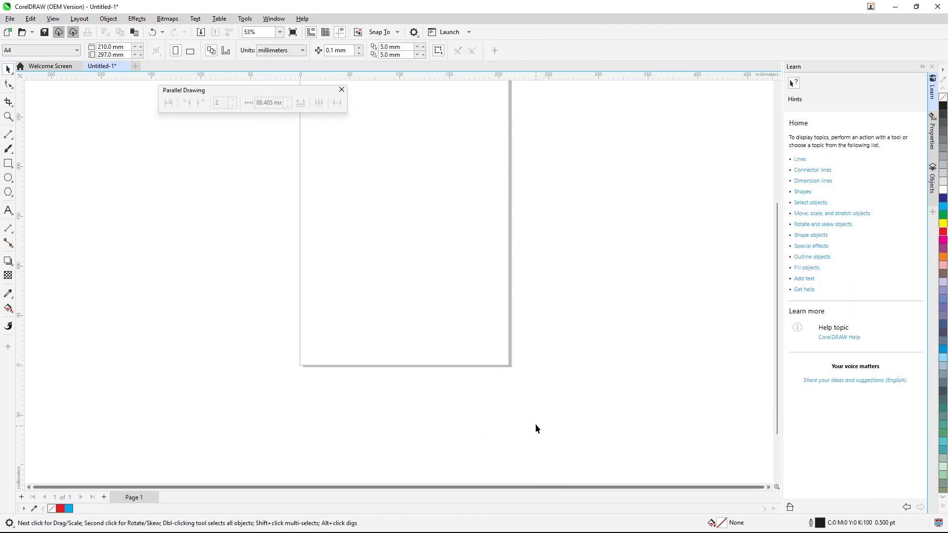
{"action": "left_click", "coordinate": [341, 89]}
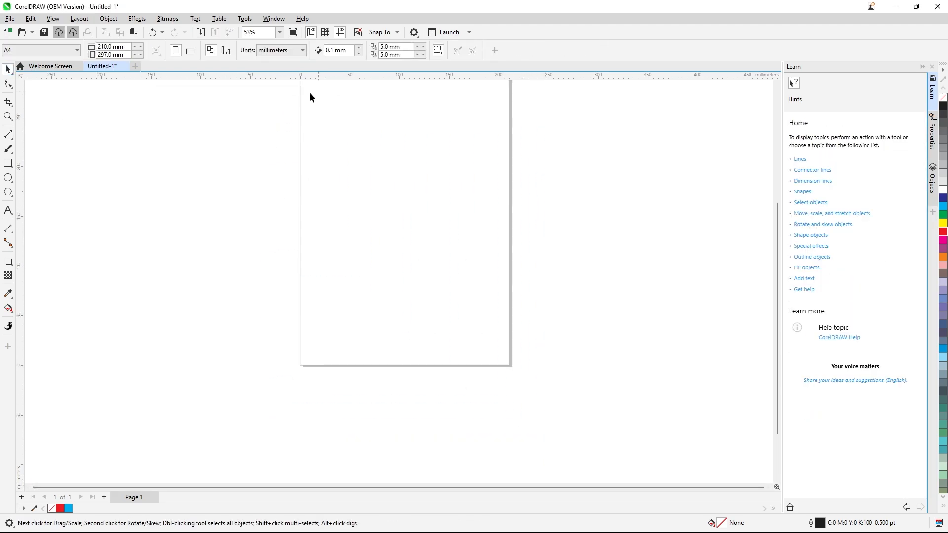
Step: With the 2-Point Line tool, draw a closed six-sided outline about 229 × 77 mm and two separate slanted lines near the page's right edge
{"action": "left_click", "coordinate": [8, 135]}
{"action": "mouse_move", "coordinate": [244, 209]}
{"action": "left_mouse_down"}
{"action": "mouse_move", "coordinate": [362, 216]}
{"action": "mouse_move", "coordinate": [473, 202]}
{"action": "mouse_move", "coordinate": [442, 136]}
{"action": "mouse_move", "coordinate": [394, 182]}
{"action": "left_mouse_up"}
{"action": "left_click_drag", "start_coordinate": [394, 182], "coordinate": [244, 209]}
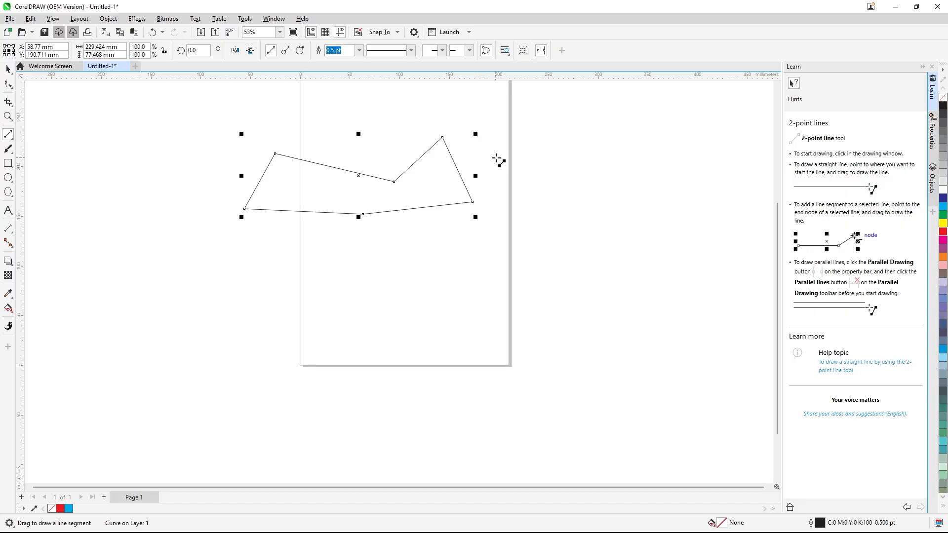
{"action": "left_click_drag", "start_coordinate": [494, 157], "coordinate": [603, 198]}
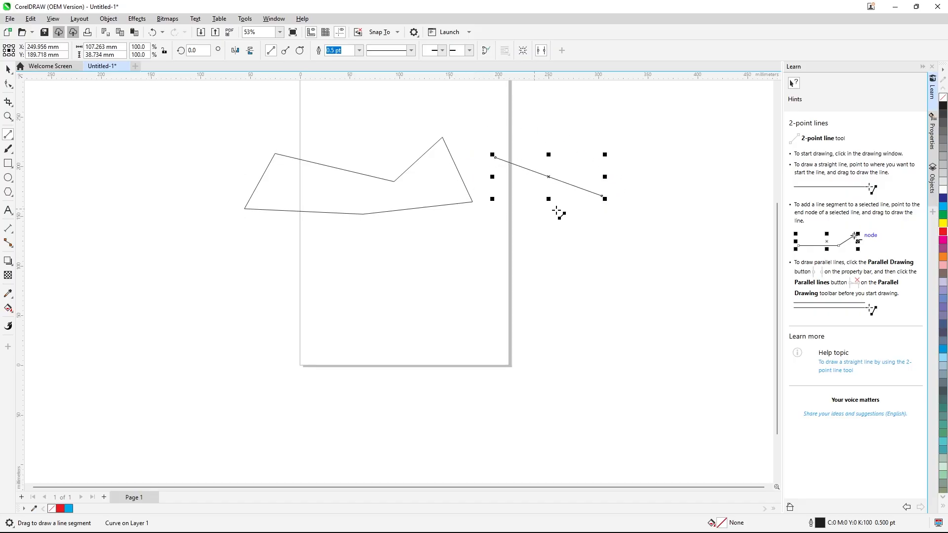
{"action": "left_click_drag", "start_coordinate": [556, 236], "coordinate": [446, 307]}
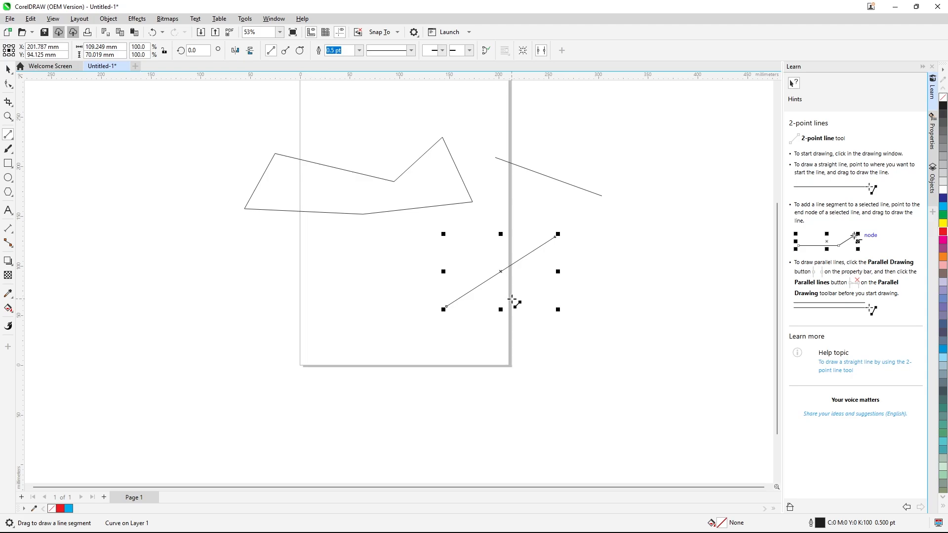
Step: Hide the bounding box while drawing, draw a closed five-sided shape about 181 × 81 mm below the first outline, and fill it red
{"action": "left_click", "coordinate": [523, 50]}
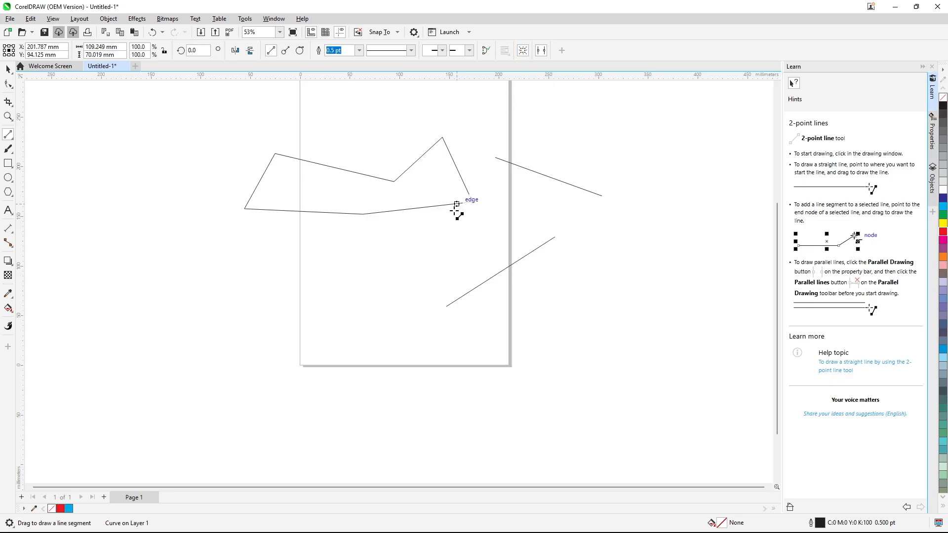
{"action": "mouse_move", "coordinate": [232, 270]}
{"action": "left_mouse_down"}
{"action": "mouse_move", "coordinate": [325, 262]}
{"action": "mouse_move", "coordinate": [335, 305]}
{"action": "mouse_move", "coordinate": [411, 250]}
{"action": "mouse_move", "coordinate": [281, 225]}
{"action": "mouse_move", "coordinate": [235, 271]}
{"action": "left_mouse_up"}
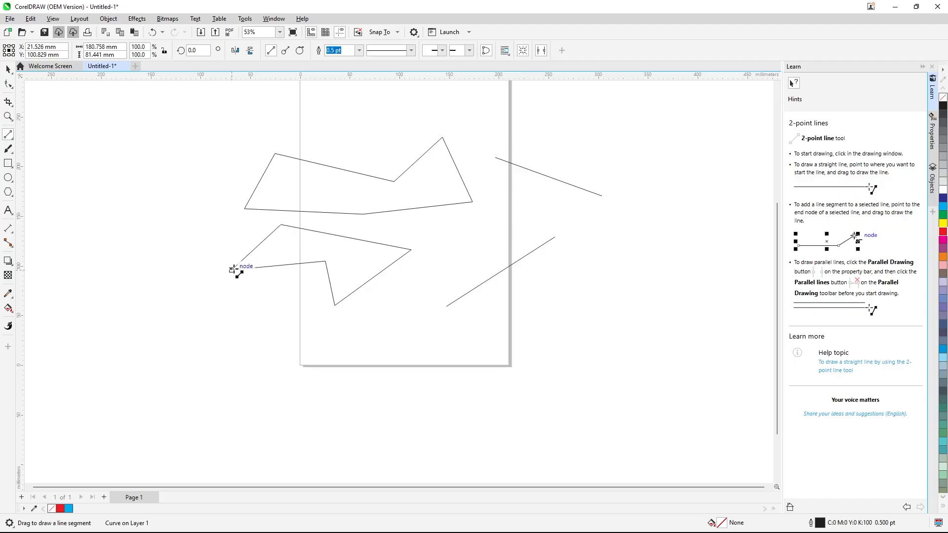
{"action": "left_click", "coordinate": [944, 233]}
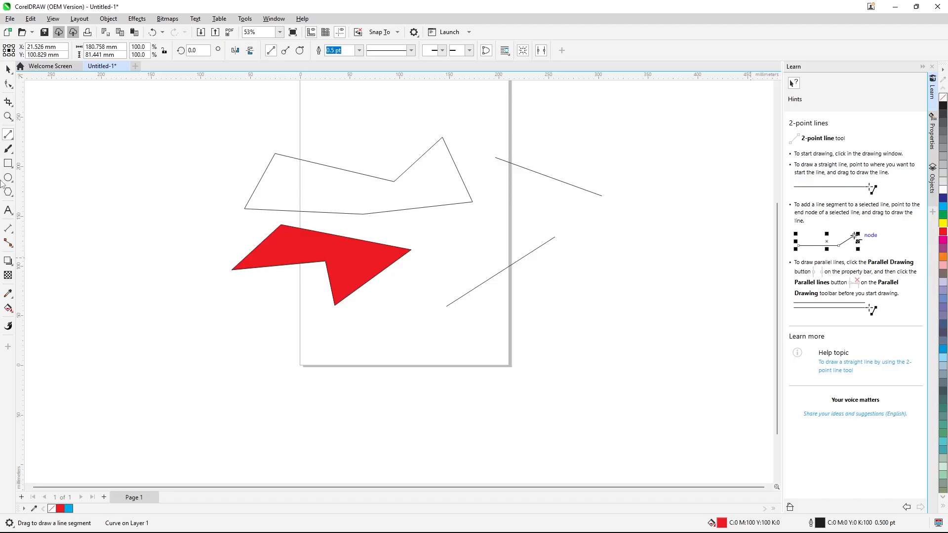
Step: Select all the 2-point lines and shapes and delete them
{"action": "left_click", "coordinate": [8, 69]}
{"action": "left_click_drag", "start_coordinate": [219, 122], "coordinate": [645, 357]}
{"action": "key", "text": "Delete"}
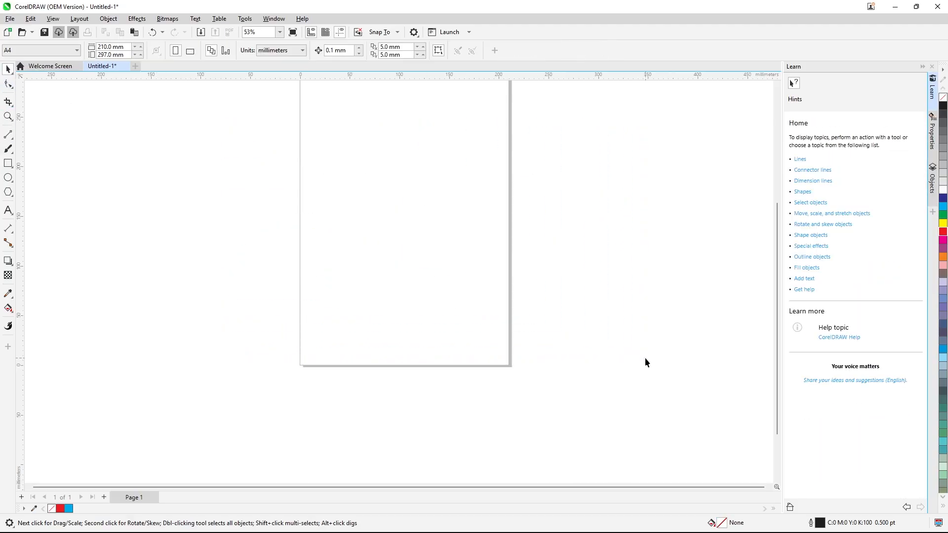
Step: Start a path with the Bézier tool left of the page, curving through a rounded loop to a node on the page's upper left
{"action": "left_click", "coordinate": [11, 136]}
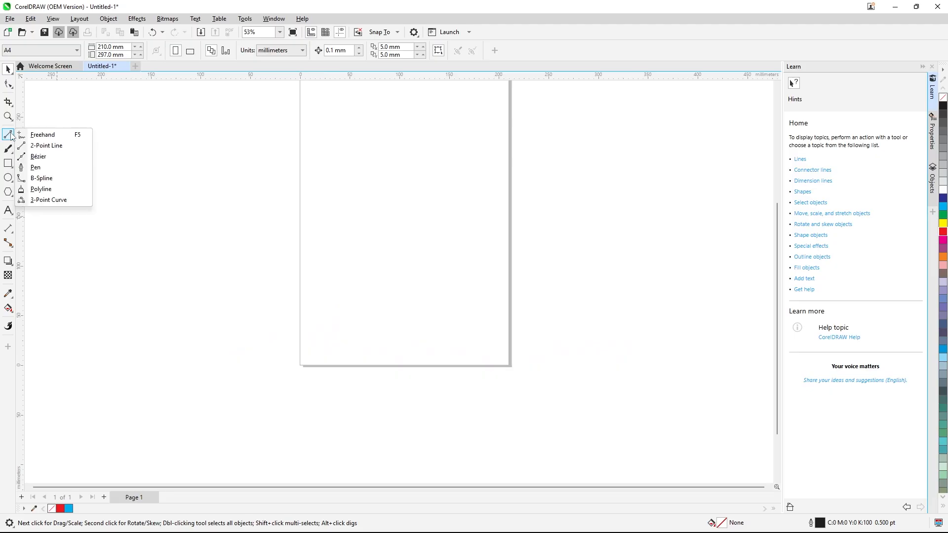
{"action": "left_click", "coordinate": [36, 156]}
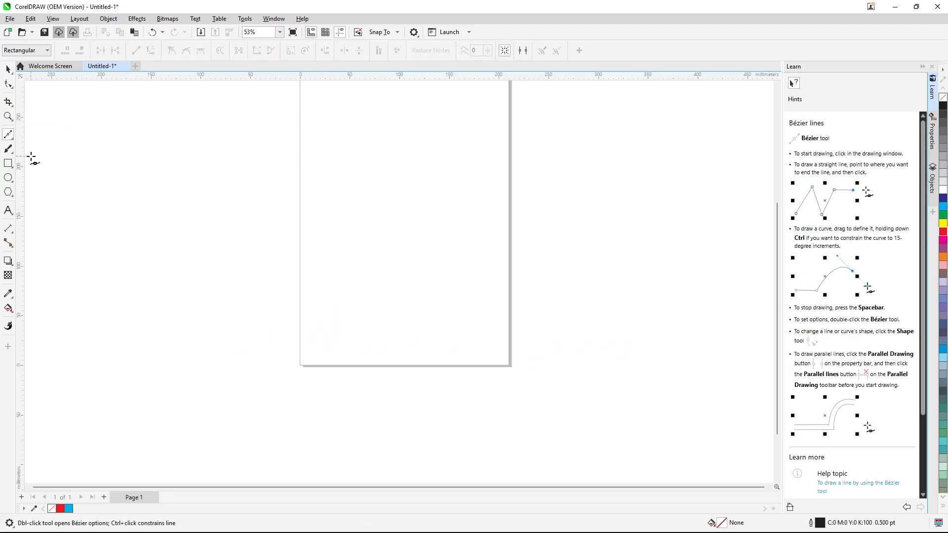
{"action": "left_click", "coordinate": [12, 139]}
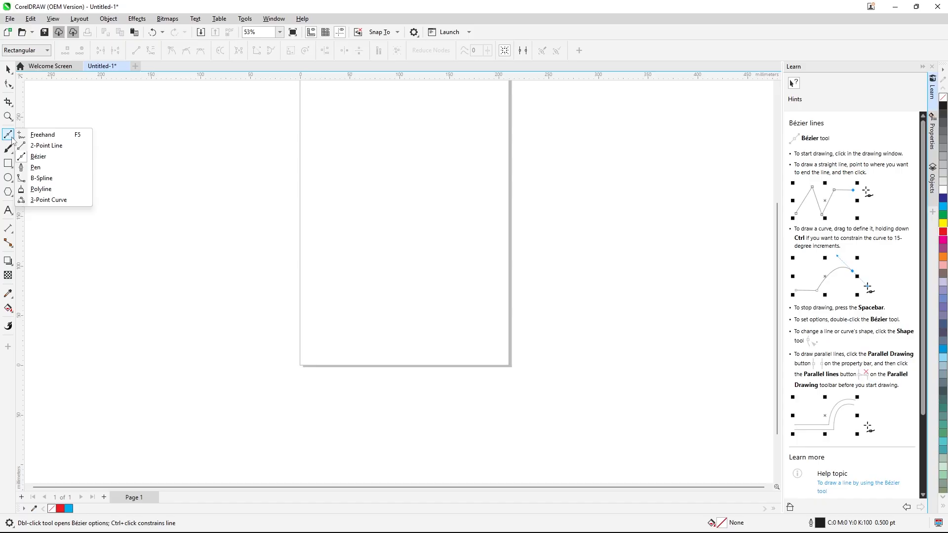
{"action": "left_click", "coordinate": [45, 157]}
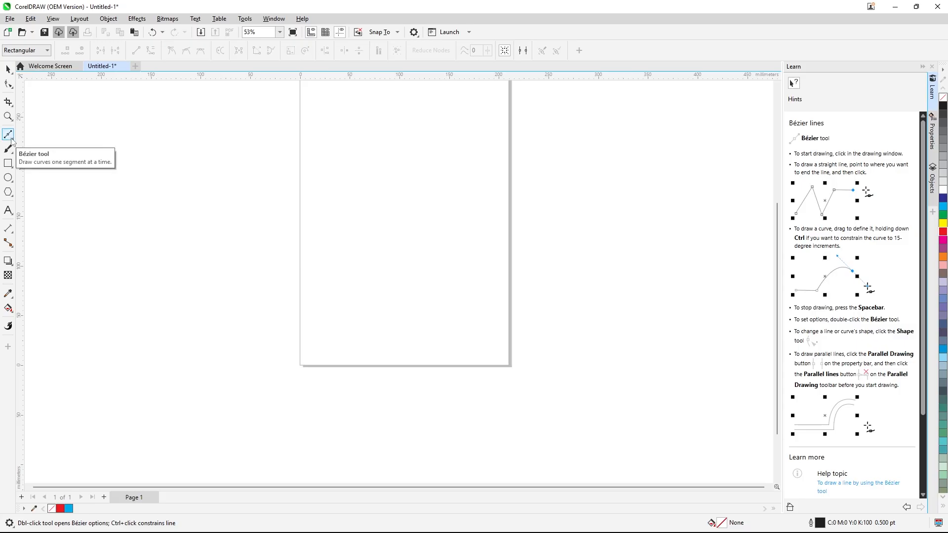
{"action": "left_click_drag", "start_coordinate": [157, 161], "coordinate": [180, 162]}
{"action": "left_click_drag", "start_coordinate": [160, 214], "coordinate": [203, 250]}
{"action": "left_click_drag", "start_coordinate": [232, 190], "coordinate": [230, 164]}
{"action": "left_click", "coordinate": [326, 167]}
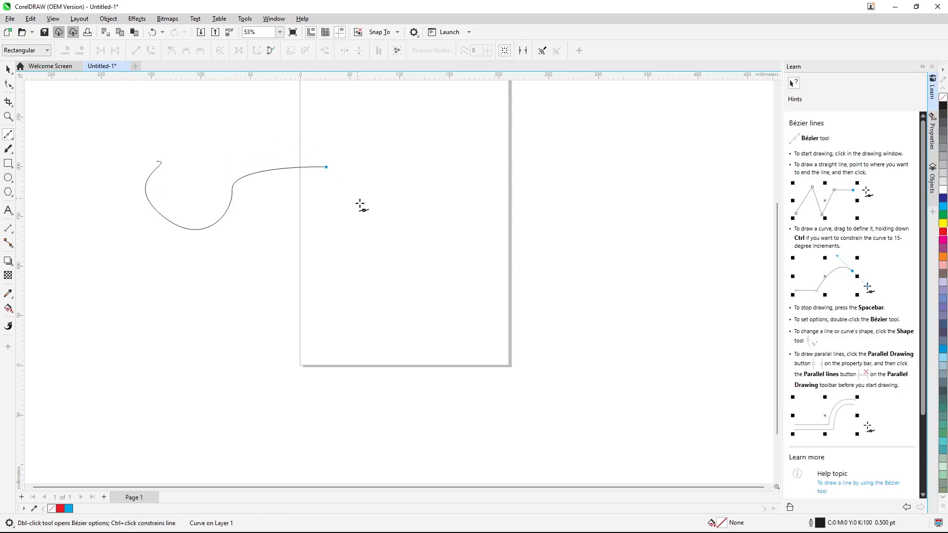
Step: Continue the Bézier path with a straight segment and waves across the page, curve back over the top, and close it at its start node
{"action": "left_click", "coordinate": [368, 234]}
{"action": "left_click_drag", "start_coordinate": [411, 266], "coordinate": [433, 225]}
{"action": "left_click_drag", "start_coordinate": [477, 197], "coordinate": [620, 163]}
{"action": "left_click_drag", "start_coordinate": [442, 117], "coordinate": [325, 145]}
{"action": "left_click_drag", "start_coordinate": [239, 144], "coordinate": [216, 114]}
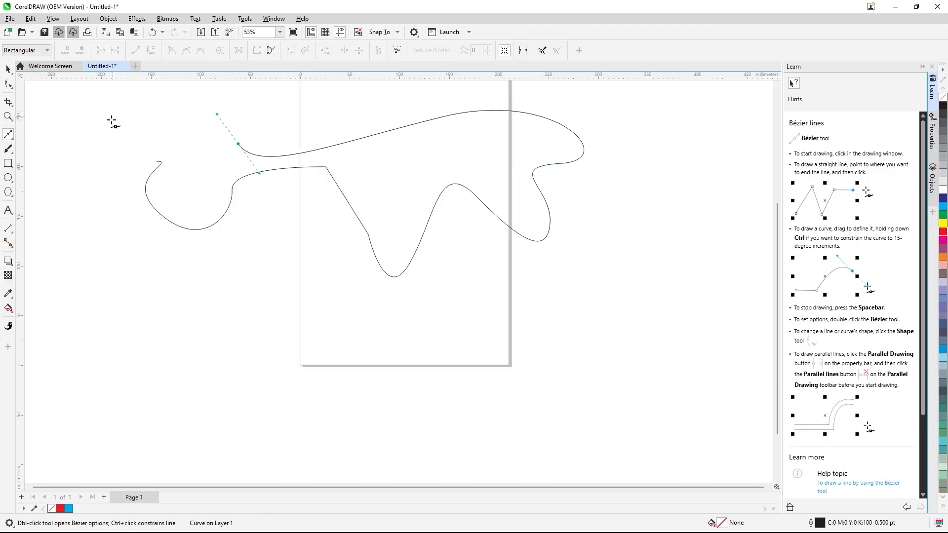
{"action": "left_click_drag", "start_coordinate": [158, 160], "coordinate": [161, 128]}
Step: Start a second Bézier path below the first shape with four connected straight segments running from left of the page to its right
{"action": "left_click", "coordinate": [144, 275]}
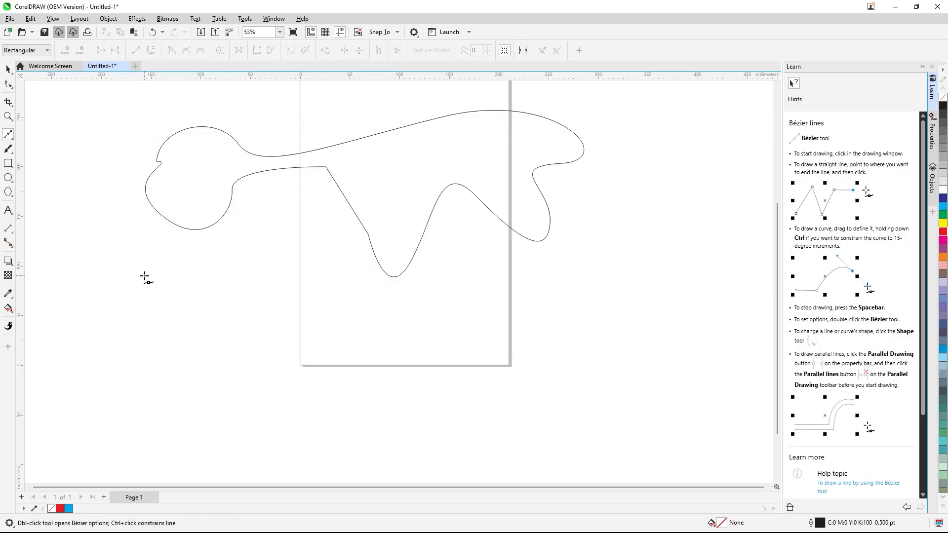
{"action": "left_click", "coordinate": [293, 313]}
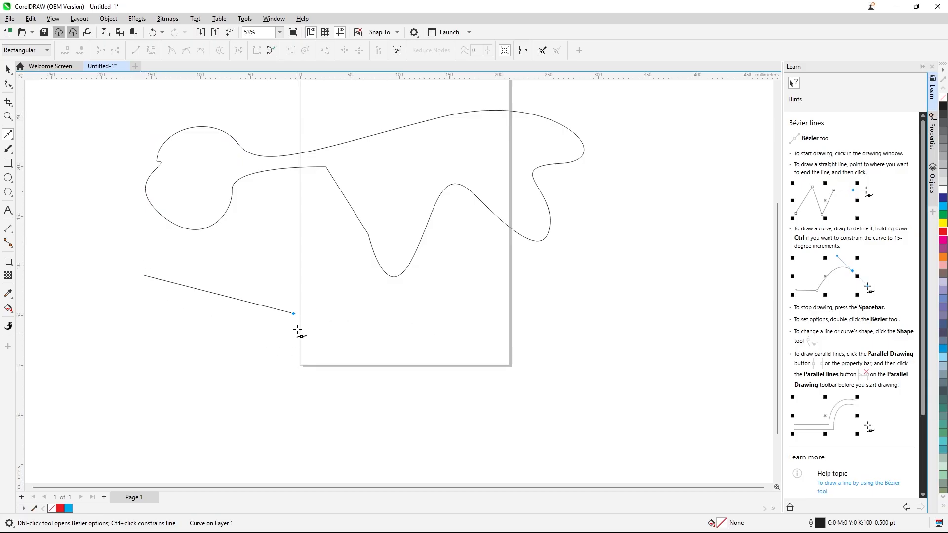
{"action": "left_click", "coordinate": [476, 305]}
{"action": "left_click", "coordinate": [634, 259]}
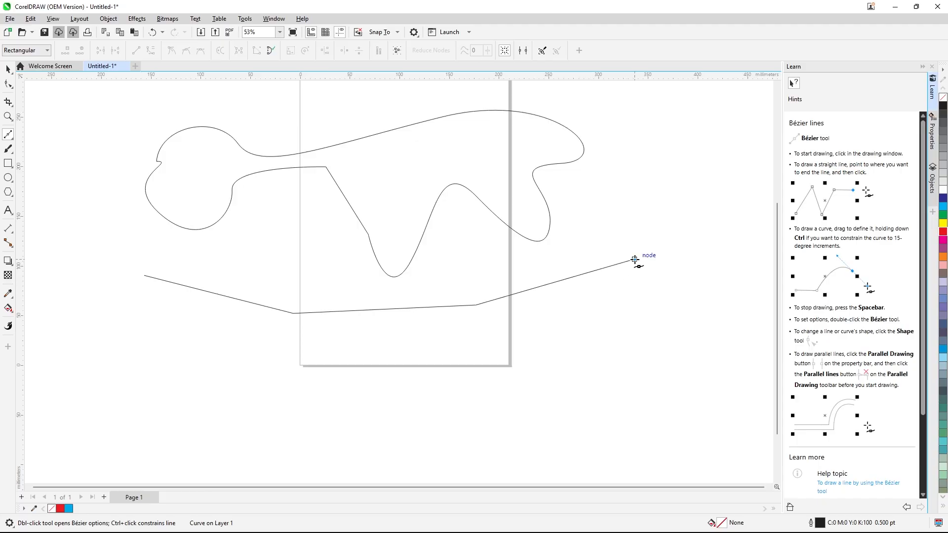
{"action": "left_click", "coordinate": [647, 339]}
Step: Continue the second Bézier path with curves on the right, return leftward below the page, and close it at its start node
{"action": "left_click", "coordinate": [588, 379]}
{"action": "left_click_drag", "start_coordinate": [587, 379], "coordinate": [468, 339]}
{"action": "left_click_drag", "start_coordinate": [443, 422], "coordinate": [444, 423]}
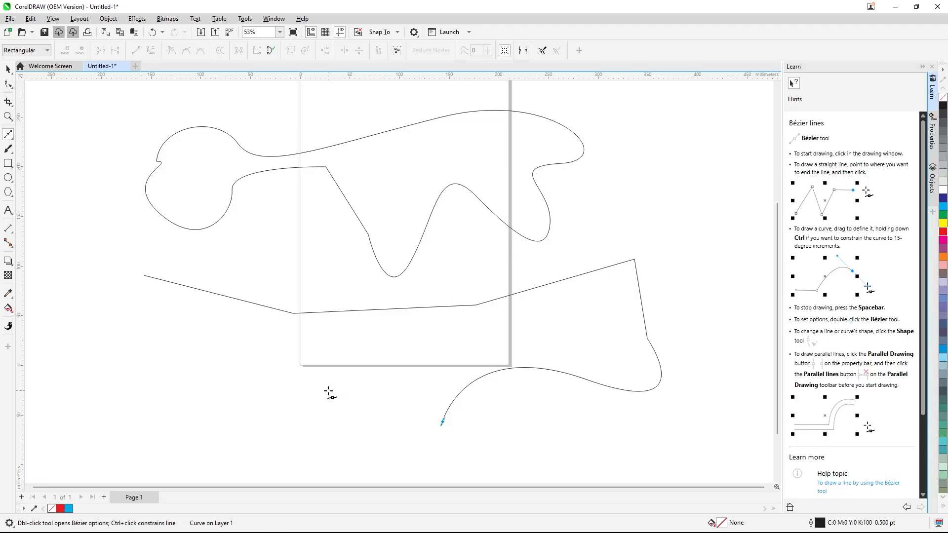
{"action": "left_click", "coordinate": [205, 361]}
{"action": "left_click", "coordinate": [138, 338]}
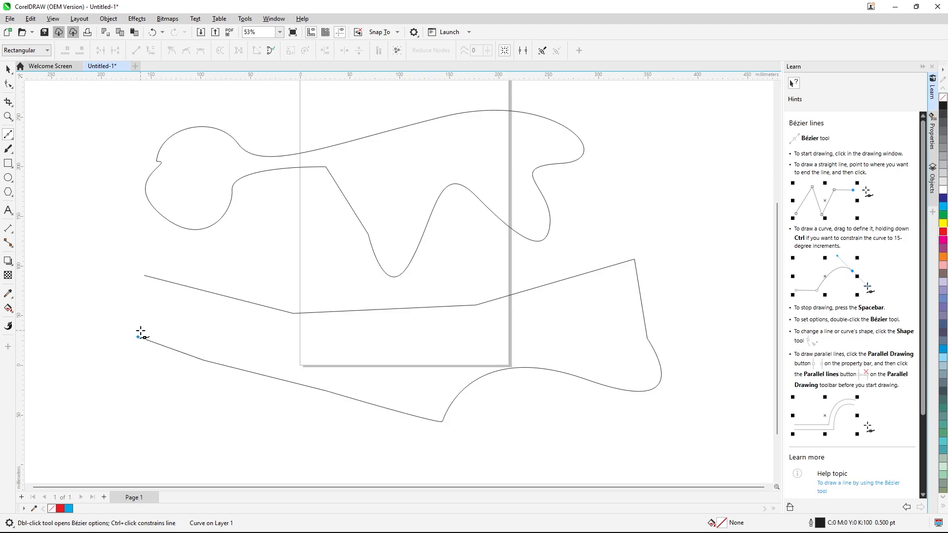
{"action": "left_click", "coordinate": [144, 275]}
Step: Draw an open Bézier zigzag path about 254 × 300 mm right of the page, mixing curved and straight segments, and deselect it
{"action": "scroll", "coordinate": [237, 254], "scroll_direction": "down", "scroll_amount": 1}
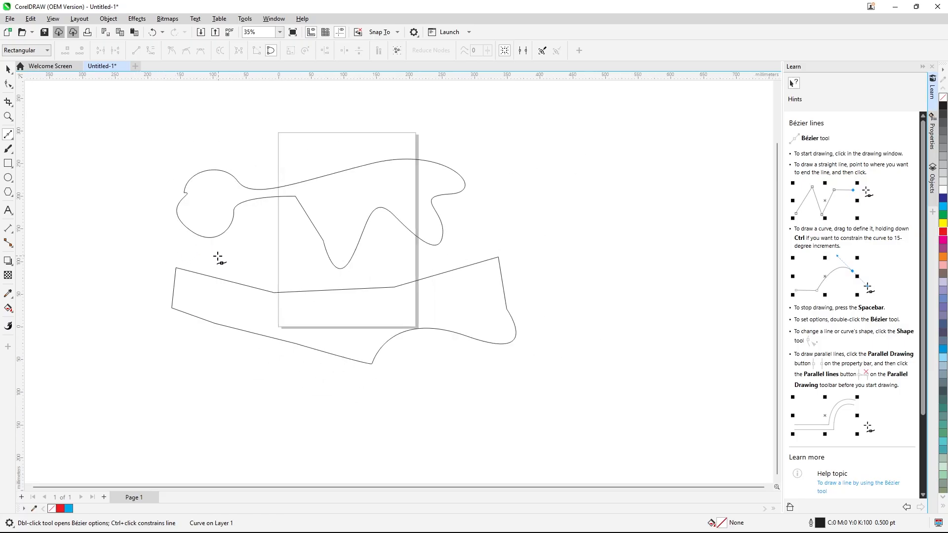
{"action": "scroll", "coordinate": [593, 197], "scroll_direction": "up", "scroll_amount": 1}
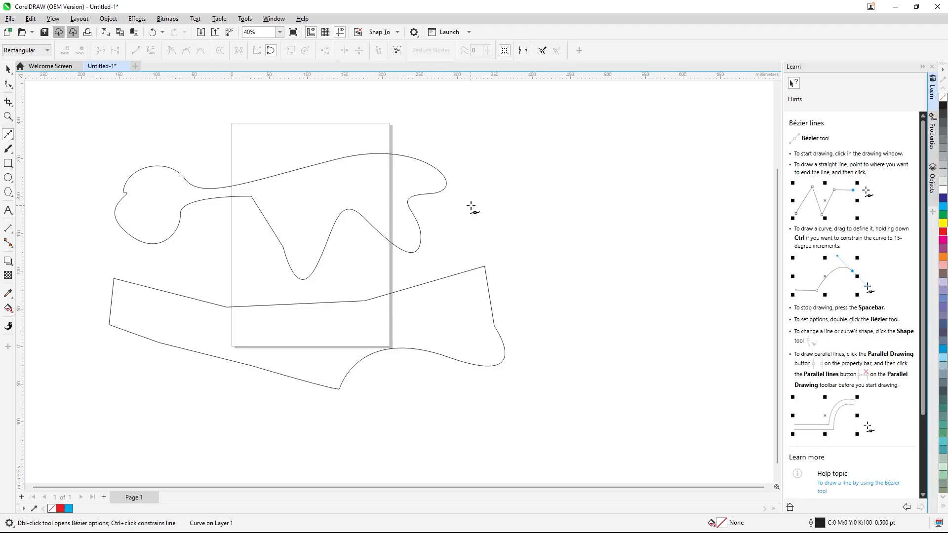
{"action": "left_click", "coordinate": [503, 215]}
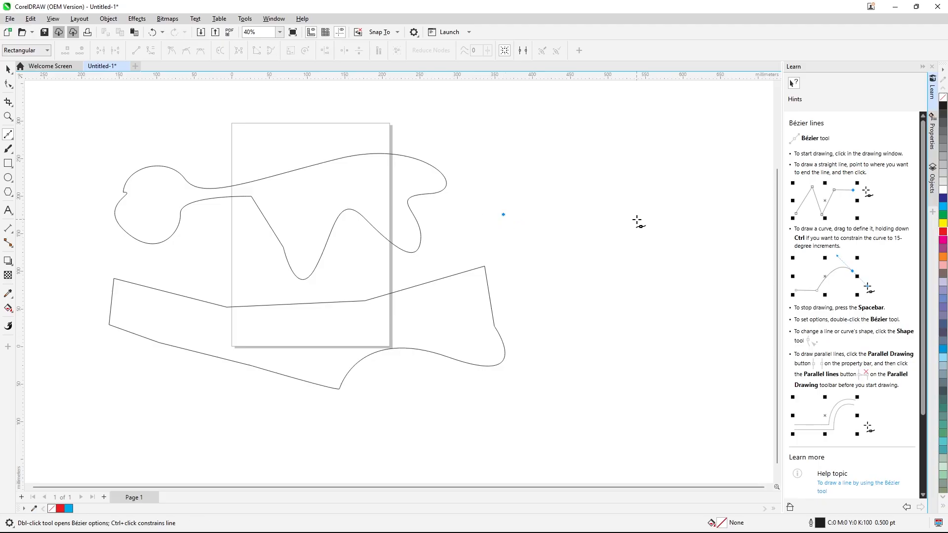
{"action": "left_click", "coordinate": [638, 220]}
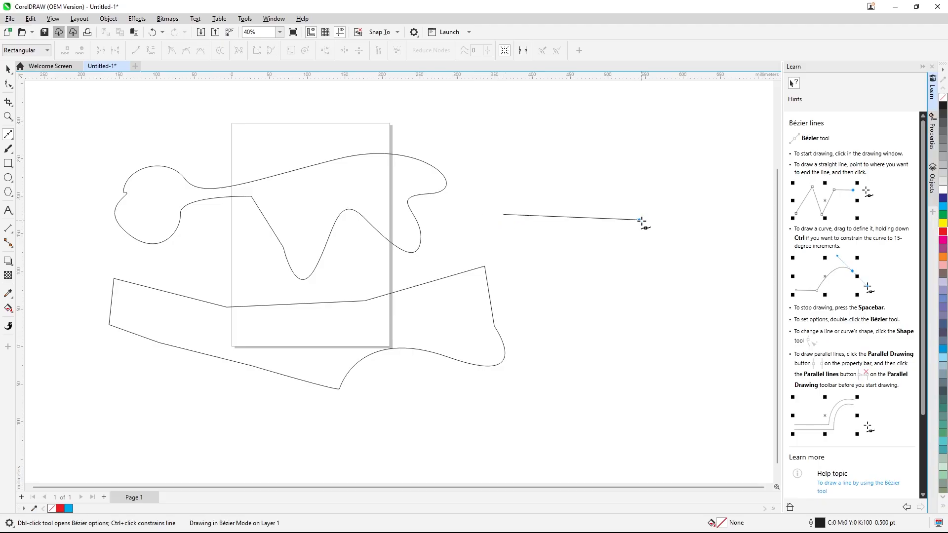
{"action": "left_click_drag", "start_coordinate": [641, 222], "coordinate": [670, 202]}
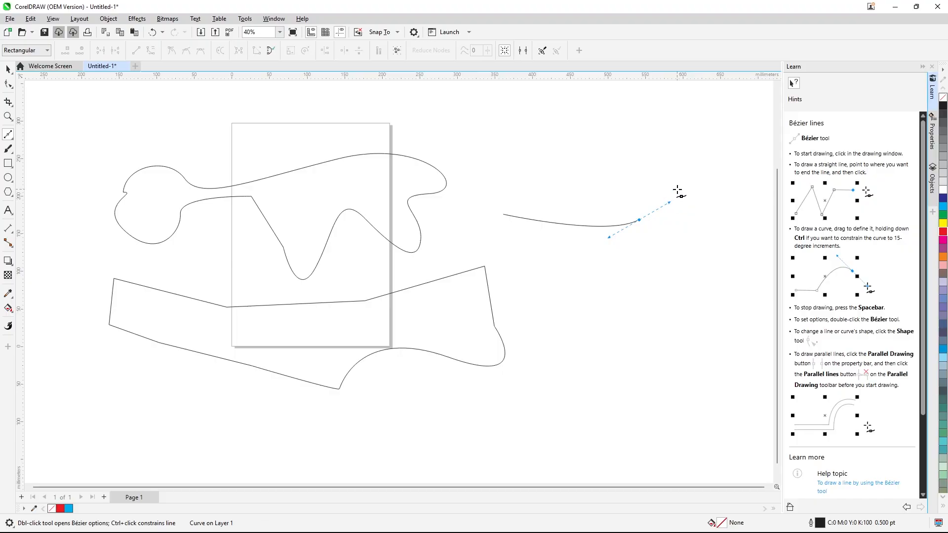
{"action": "left_click", "coordinate": [538, 170]}
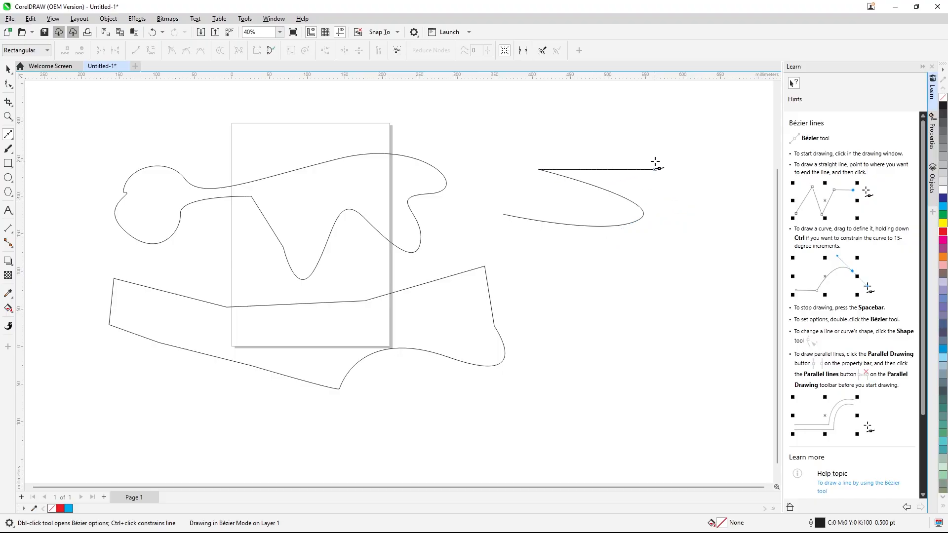
{"action": "left_click_drag", "start_coordinate": [656, 170], "coordinate": [679, 177]}
{"action": "left_click", "coordinate": [488, 292]}
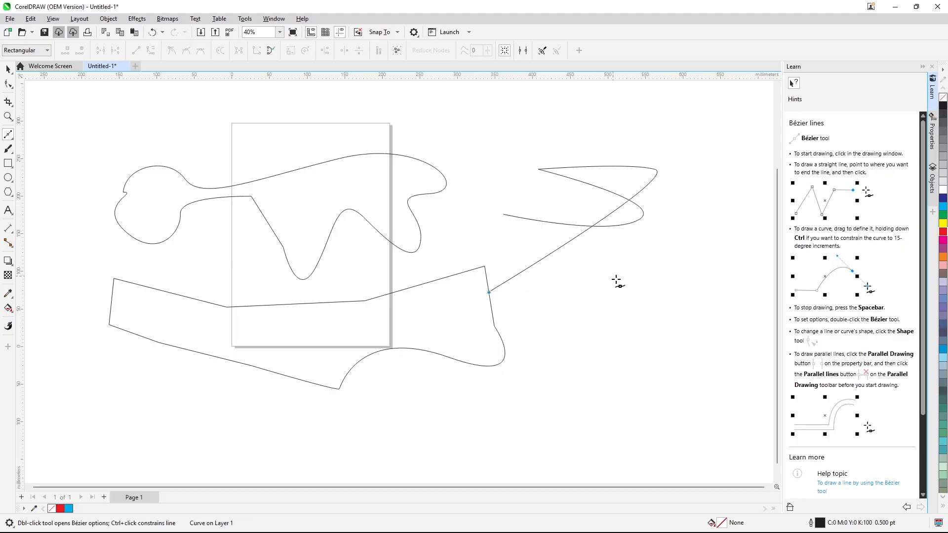
{"action": "left_click", "coordinate": [624, 283]}
{"action": "left_click", "coordinate": [467, 393]}
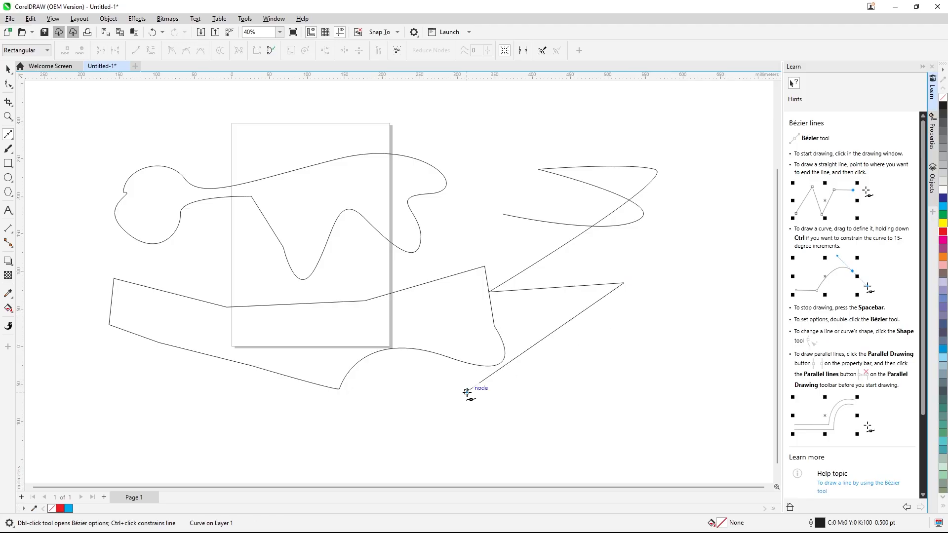
{"action": "left_click", "coordinate": [10, 70]}
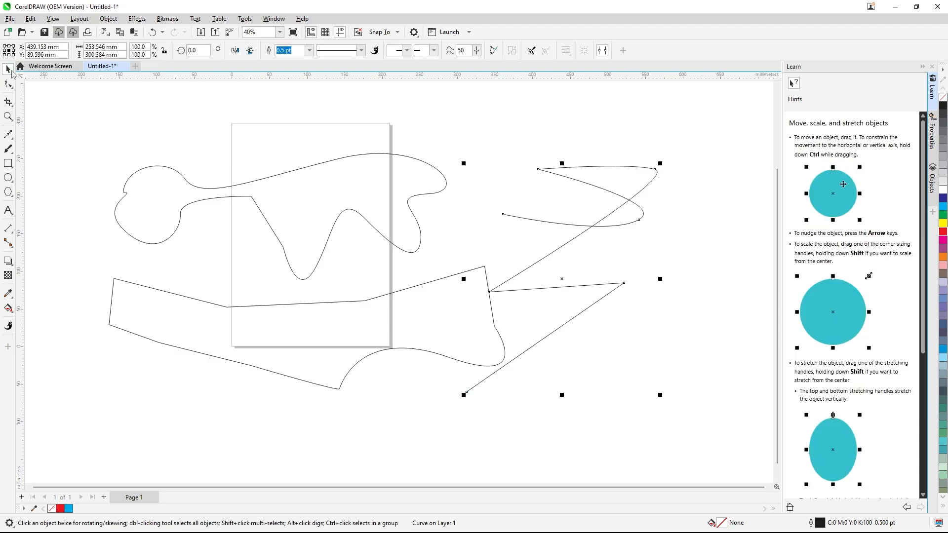
{"action": "left_click", "coordinate": [464, 126]}
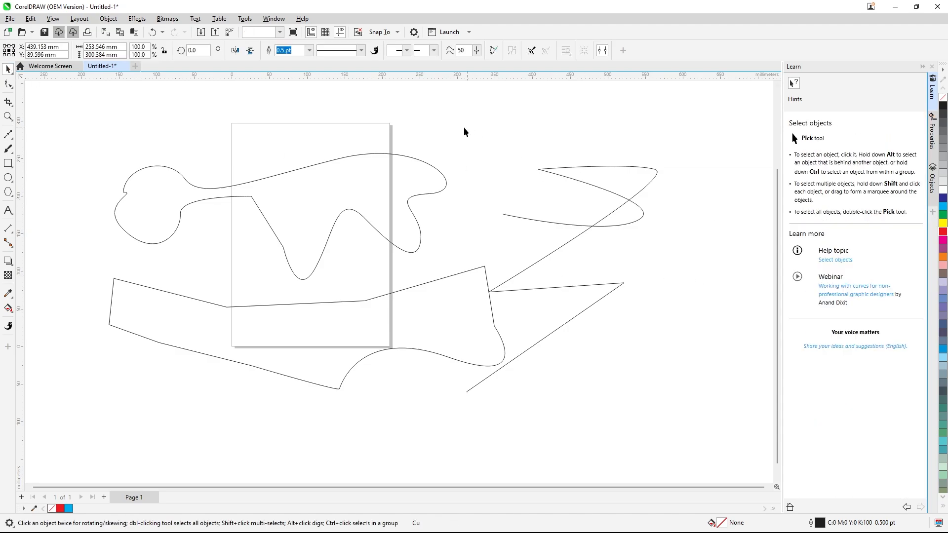
Step: Draw an open wavy Bézier curve from far left of the page, over a hump, to an end node below the page
{"action": "left_click", "coordinate": [7, 134]}
{"action": "scroll", "coordinate": [669, 258], "scroll_direction": "down", "scroll_amount": 2}
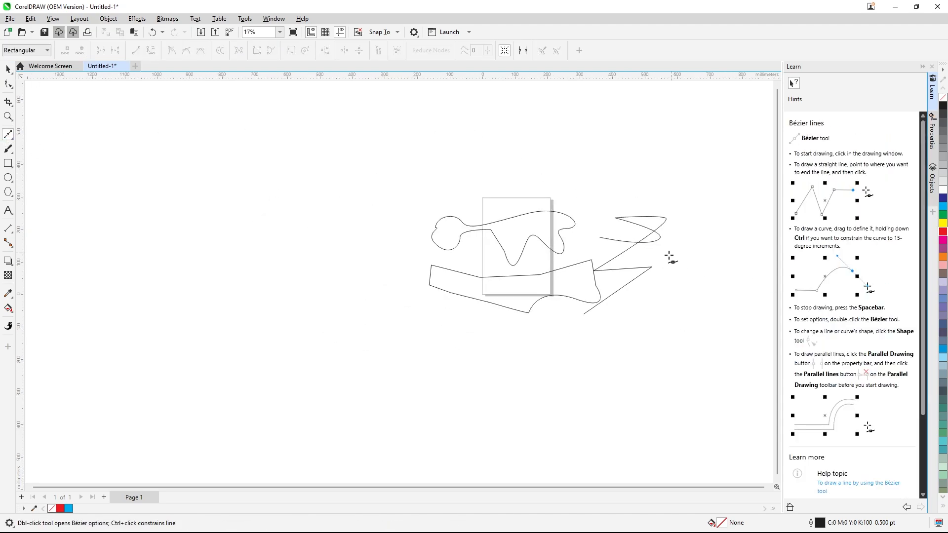
{"action": "scroll", "coordinate": [203, 307], "scroll_direction": "up", "scroll_amount": 1}
{"action": "left_click", "coordinate": [204, 299]}
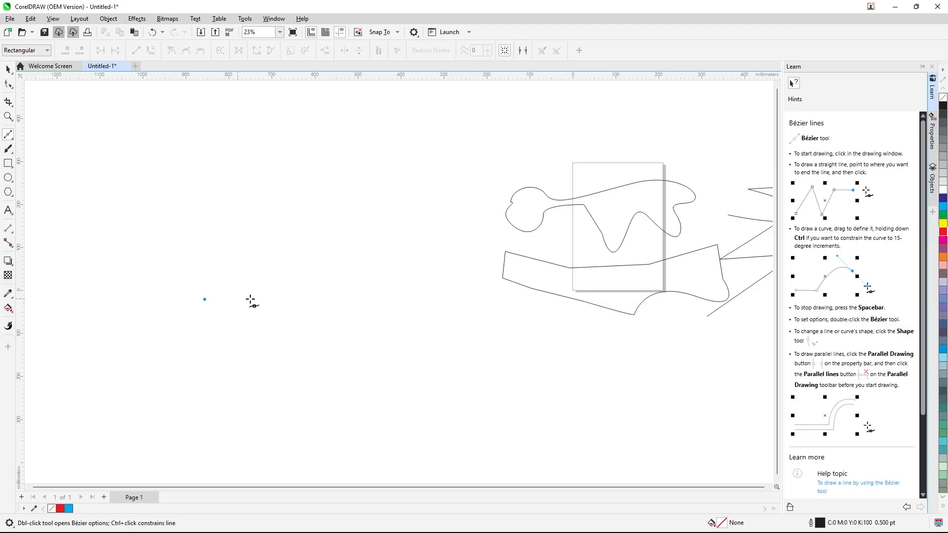
{"action": "left_click", "coordinate": [368, 286]}
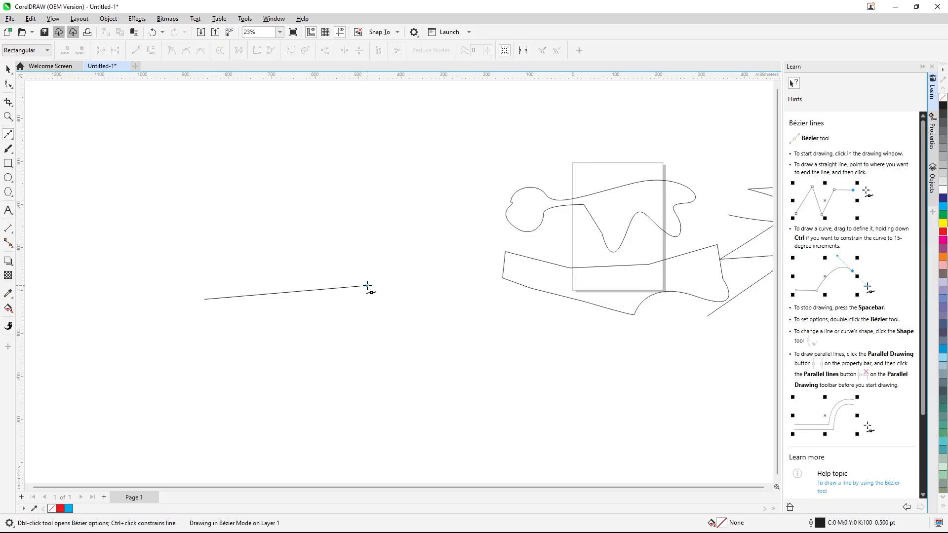
{"action": "left_click_drag", "start_coordinate": [367, 286], "coordinate": [385, 296]}
{"action": "left_click_drag", "start_coordinate": [422, 256], "coordinate": [463, 296]}
{"action": "left_click", "coordinate": [485, 325]}
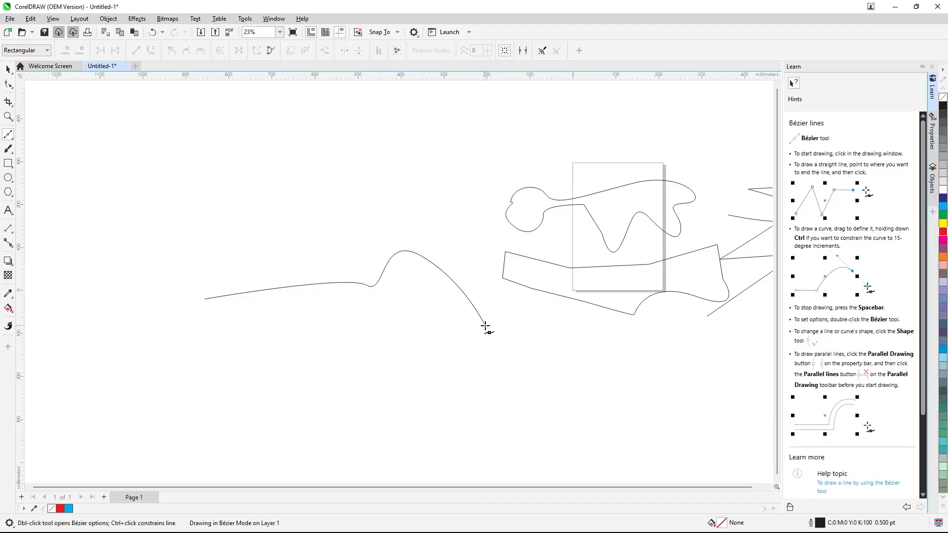
{"action": "left_click", "coordinate": [621, 379]}
{"action": "left_click_drag", "start_coordinate": [621, 379], "coordinate": [721, 377]}
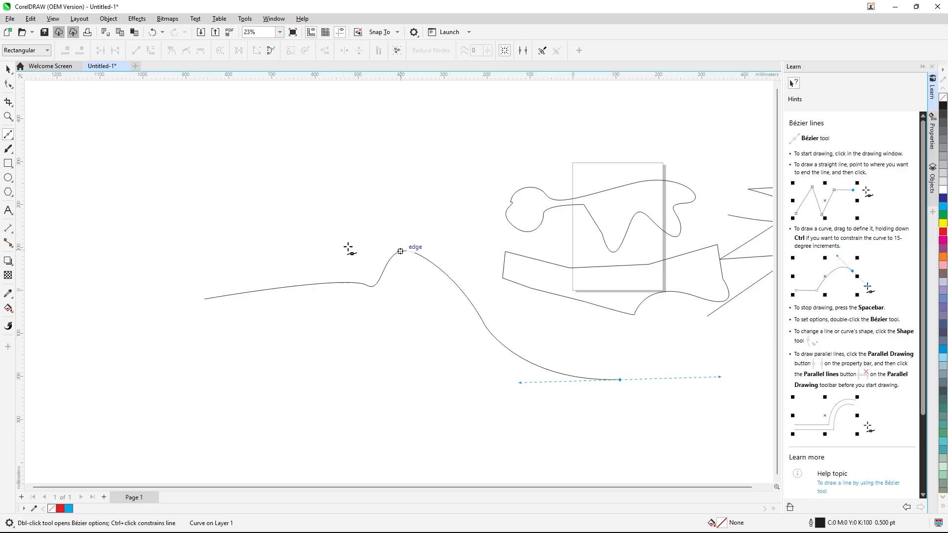
Step: Select all four Bézier paths and delete them from the document
{"action": "scroll", "coordinate": [332, 245], "scroll_direction": "down", "scroll_amount": 1}
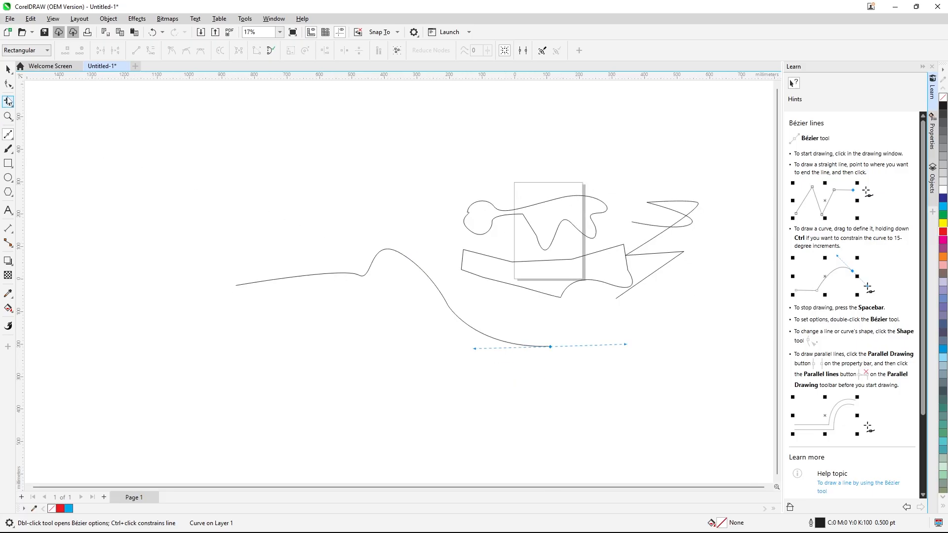
{"action": "left_click", "coordinate": [8, 69]}
{"action": "mouse_move", "coordinate": [202, 171]}
{"action": "left_mouse_down"}
{"action": "mouse_move", "coordinate": [539, 366]}
{"action": "mouse_move", "coordinate": [722, 399]}
{"action": "left_mouse_up"}
{"action": "key", "text": "Delete"}
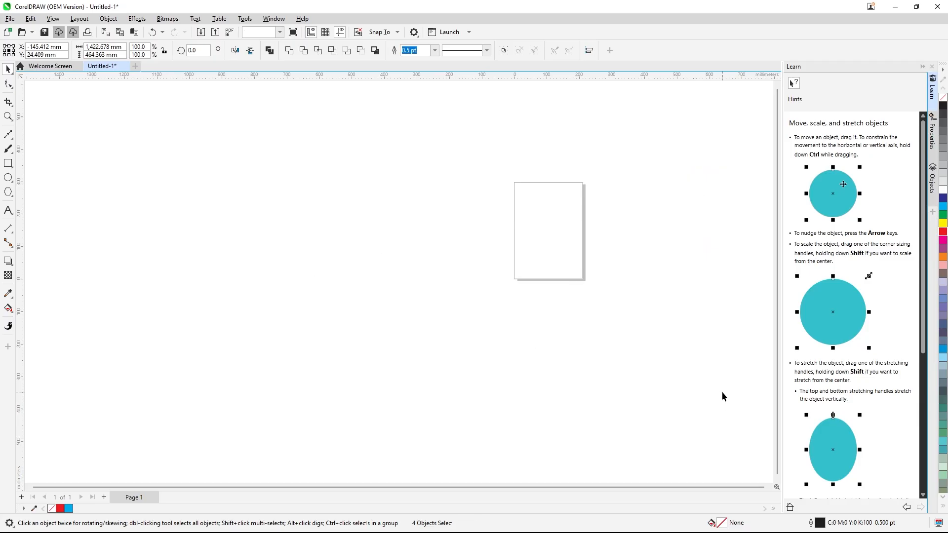
Step: Start a Pen path left of the page with a dipping curve about 180 × 45 mm, ending at a node inside the page
{"action": "scroll", "coordinate": [577, 186], "scroll_direction": "up", "scroll_amount": 3}
{"action": "scroll", "coordinate": [624, 338], "scroll_direction": "up", "scroll_amount": 3}
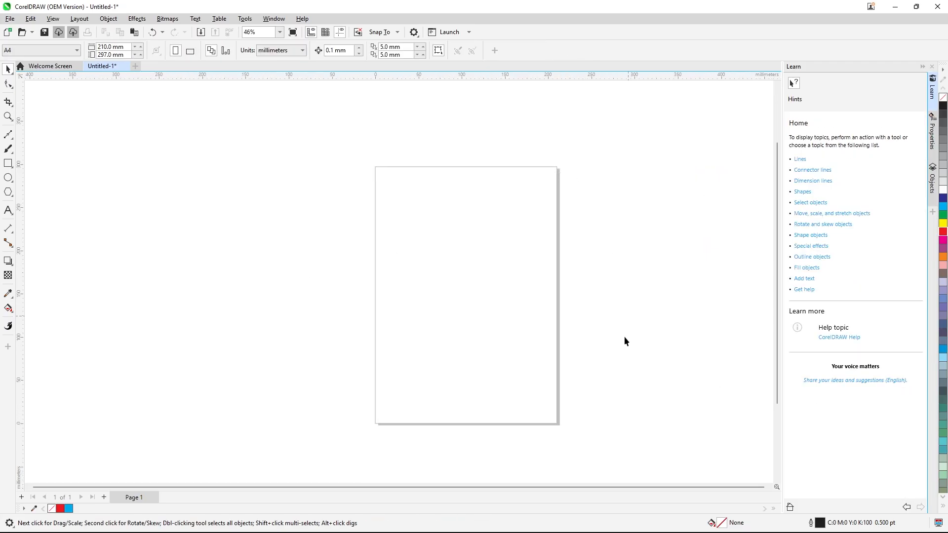
{"action": "left_click", "coordinate": [10, 137]}
{"action": "left_click", "coordinate": [10, 151]}
{"action": "left_click", "coordinate": [10, 136]}
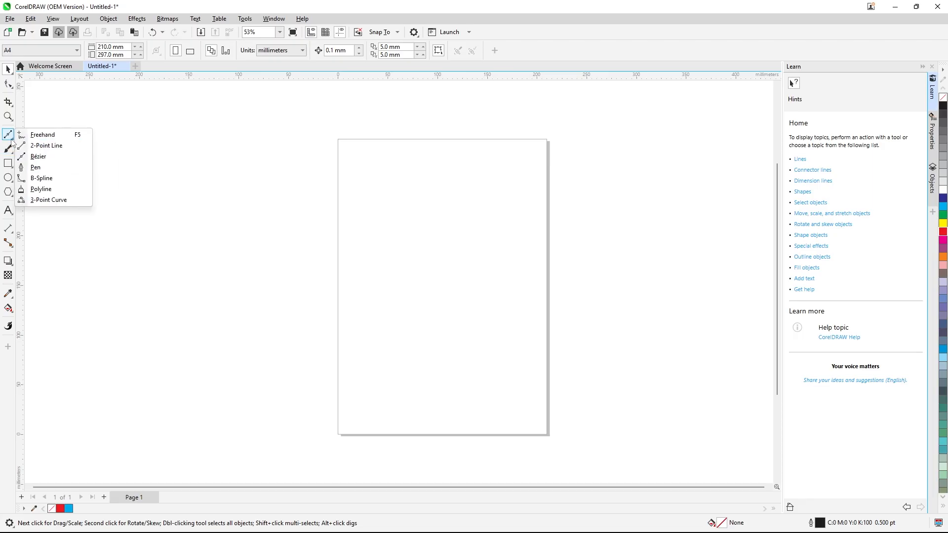
{"action": "left_click", "coordinate": [37, 168]}
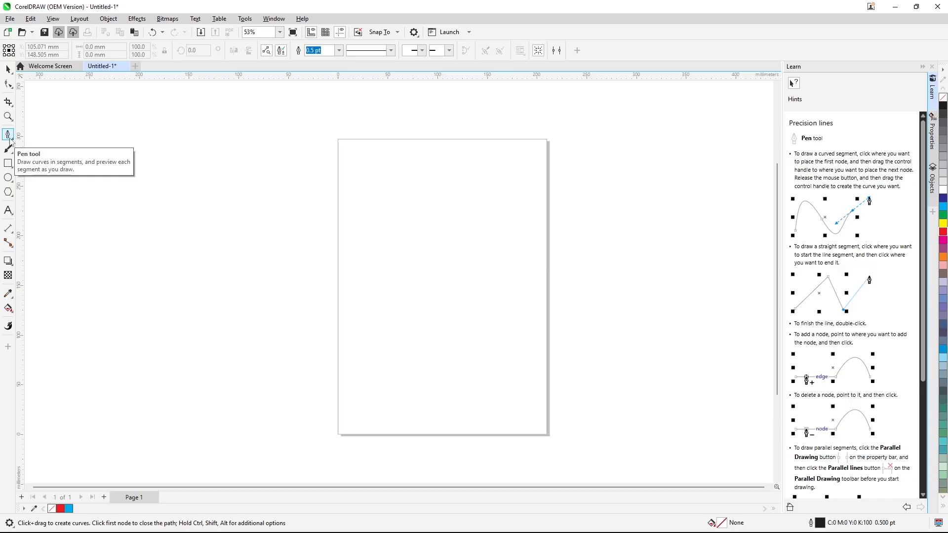
{"action": "left_click", "coordinate": [238, 230]}
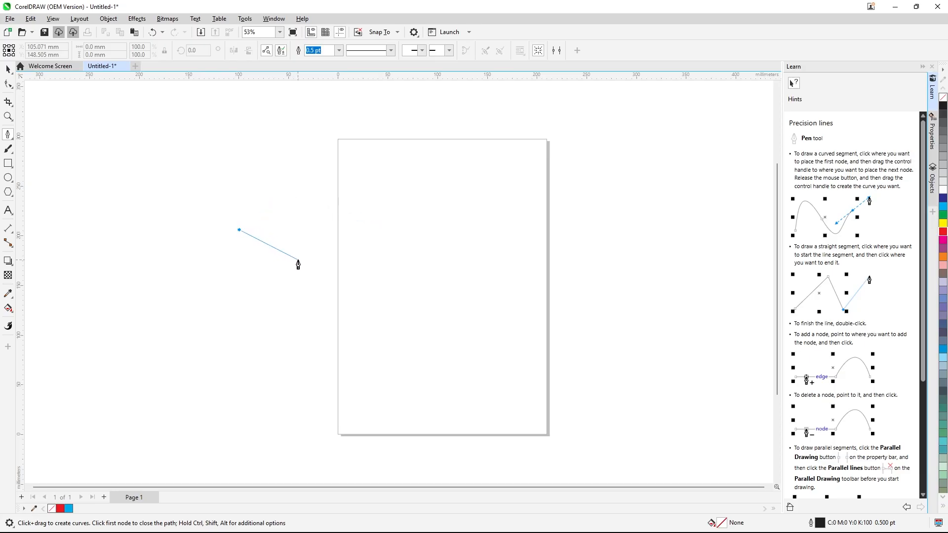
{"action": "left_click_drag", "start_coordinate": [298, 260], "coordinate": [356, 228]}
{"action": "left_click", "coordinate": [418, 225]}
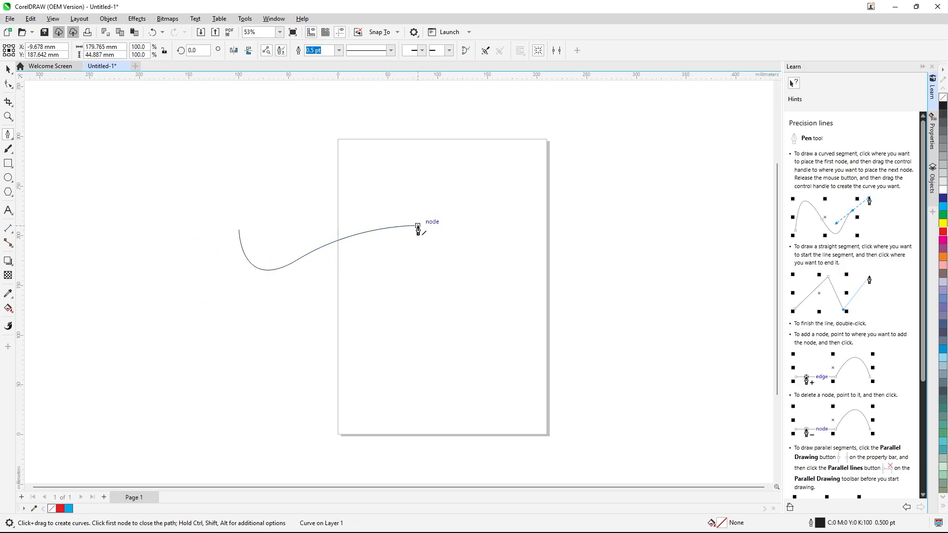
Step: Continue the Pen path with a short straight segment, curves looping back over the page and straight segments, closing it at its start node
{"action": "left_click", "coordinate": [440, 289]}
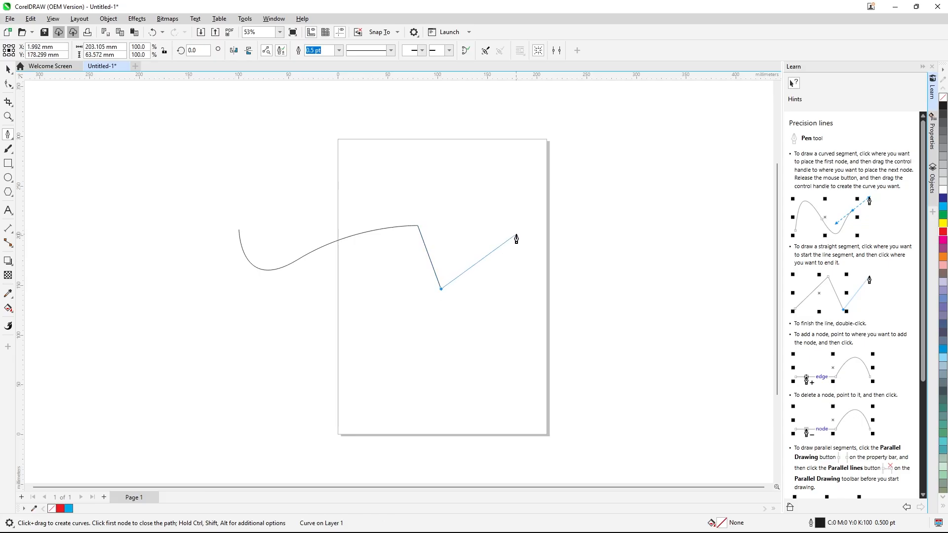
{"action": "left_click_drag", "start_coordinate": [516, 235], "coordinate": [492, 167]}
{"action": "left_click_drag", "start_coordinate": [292, 127], "coordinate": [300, 185]}
{"action": "left_click", "coordinate": [327, 191]}
{"action": "left_click", "coordinate": [229, 172]}
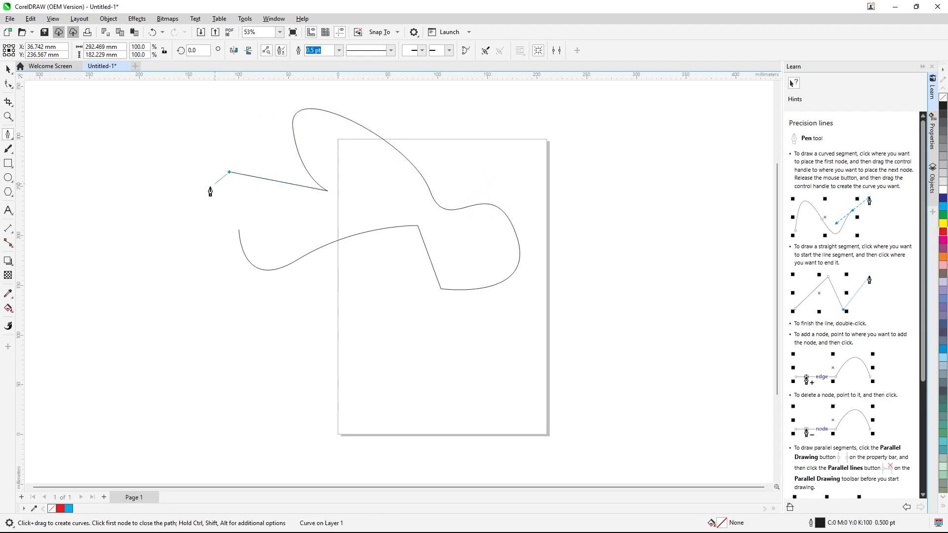
{"action": "left_click", "coordinate": [184, 202]}
{"action": "left_click", "coordinate": [240, 230]}
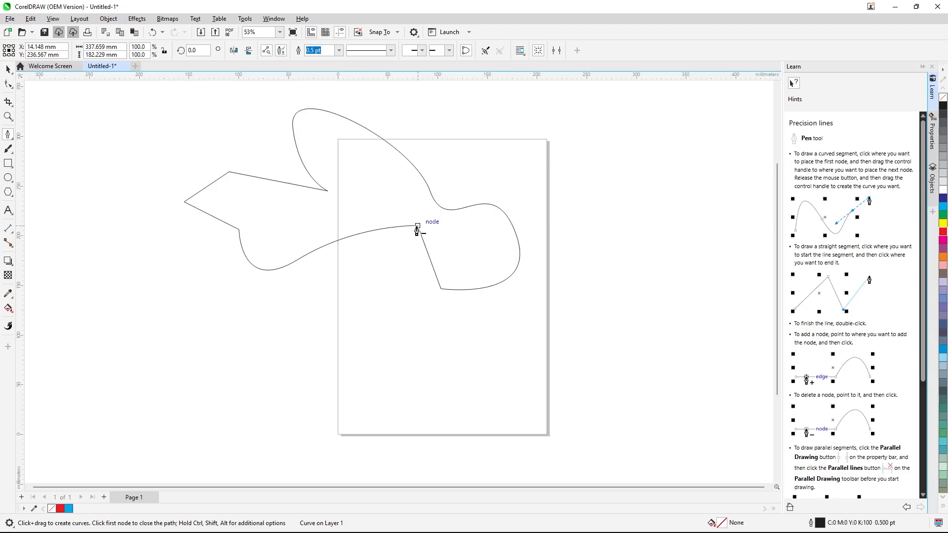
Step: With the Pen tool, add nodes on the closed shape's edges and delete the corner node between its lower curve and straight segment
{"action": "left_click", "coordinate": [362, 236]}
{"action": "left_click", "coordinate": [398, 150]}
{"action": "left_click", "coordinate": [398, 151]}
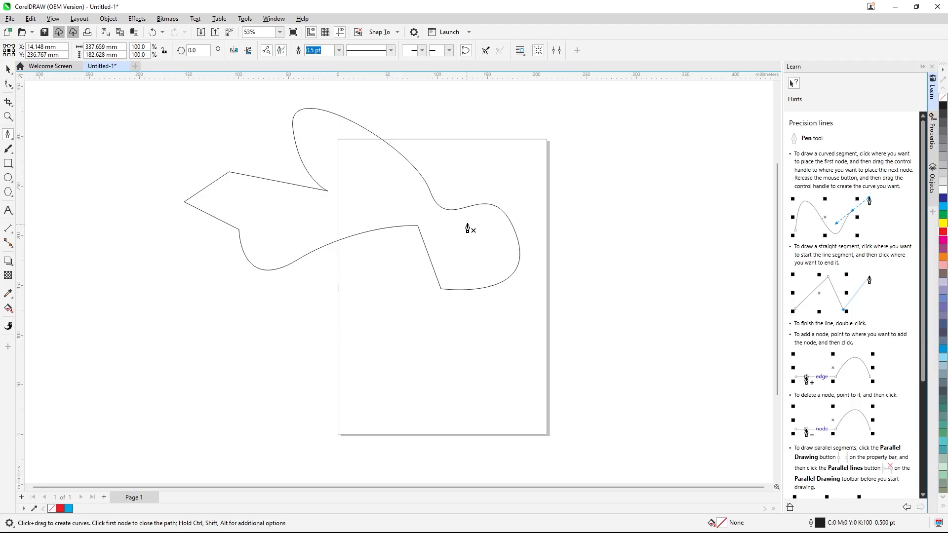
{"action": "left_click", "coordinate": [489, 204]}
{"action": "left_click", "coordinate": [417, 226]}
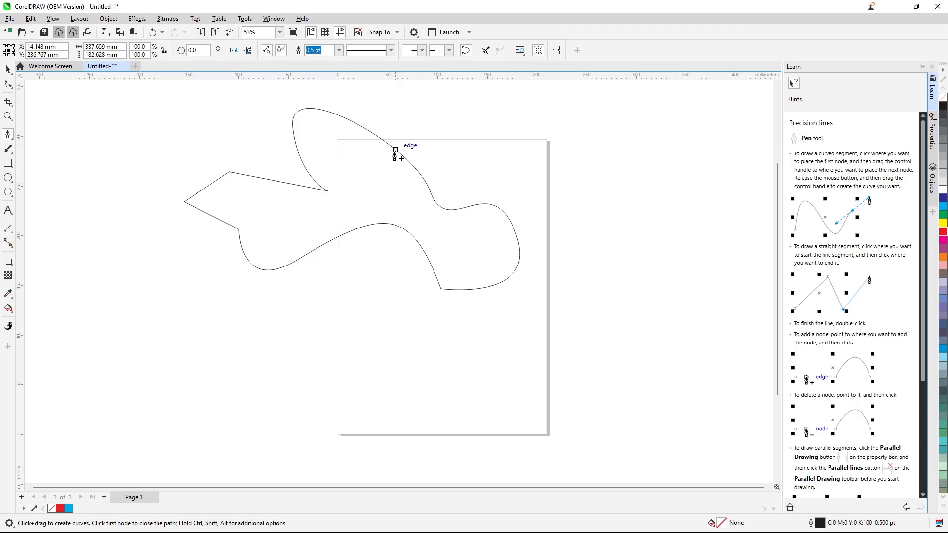
{"action": "left_click", "coordinate": [273, 181]}
{"action": "left_click", "coordinate": [217, 218]}
Step: Reshape the closed shape's pointed left end by moving its two added nodes outward with the Shape tool
{"action": "left_click", "coordinate": [8, 84]}
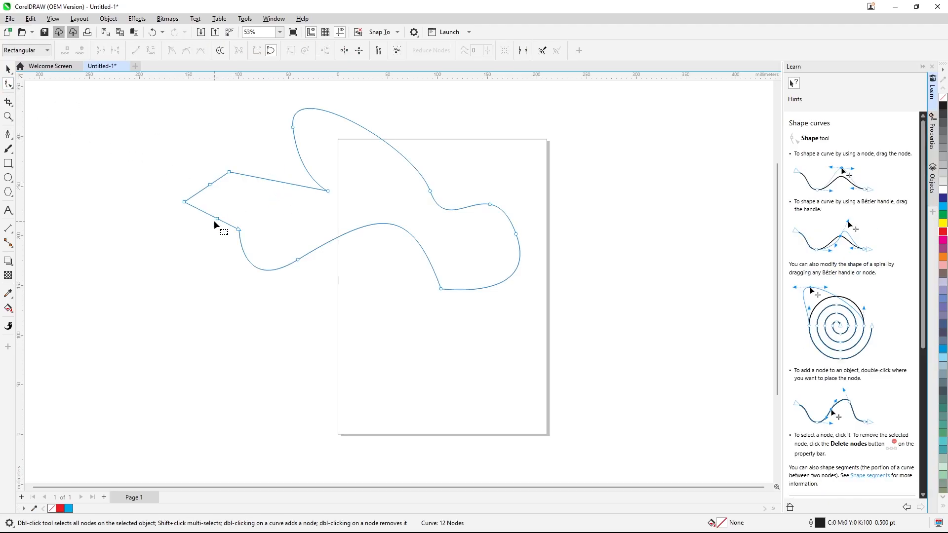
{"action": "left_click_drag", "start_coordinate": [216, 219], "coordinate": [199, 245]}
{"action": "left_click_drag", "start_coordinate": [395, 120], "coordinate": [369, 174]}
{"action": "left_click_drag", "start_coordinate": [284, 164], "coordinate": [259, 204]}
{"action": "left_click_drag", "start_coordinate": [210, 184], "coordinate": [180, 161]}
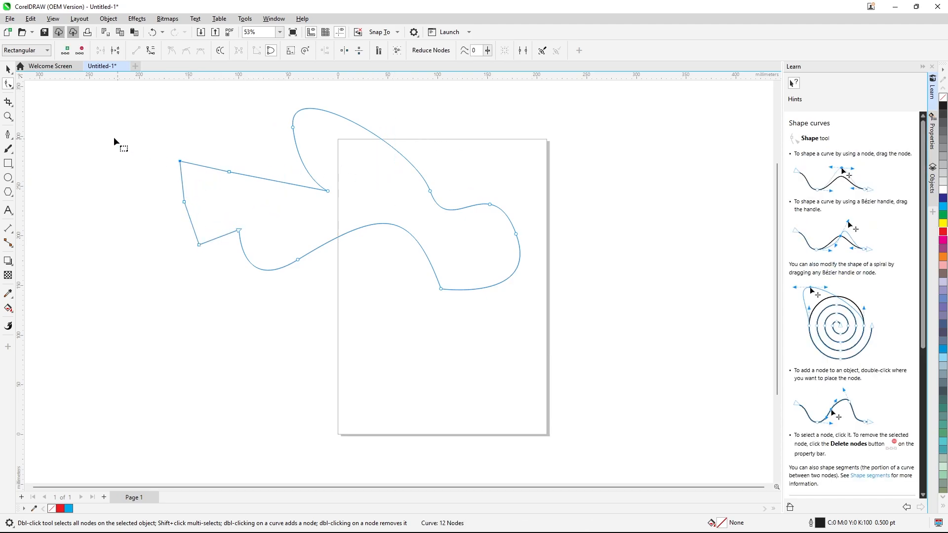
Step: Add two Pen nodes on the shape's long upper-left straight edge and move the nodes there to form a raised, stepped outline
{"action": "left_click", "coordinate": [8, 134]}
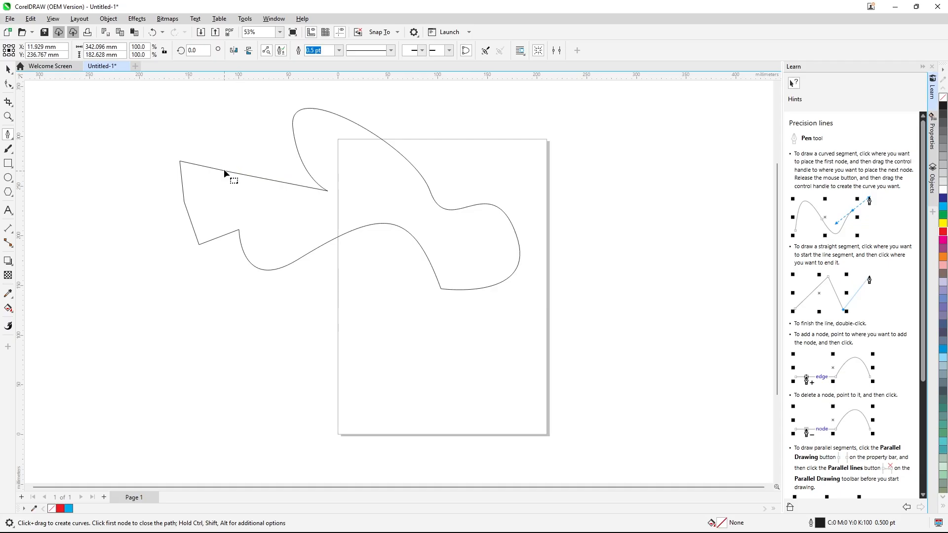
{"action": "left_click", "coordinate": [8, 84]}
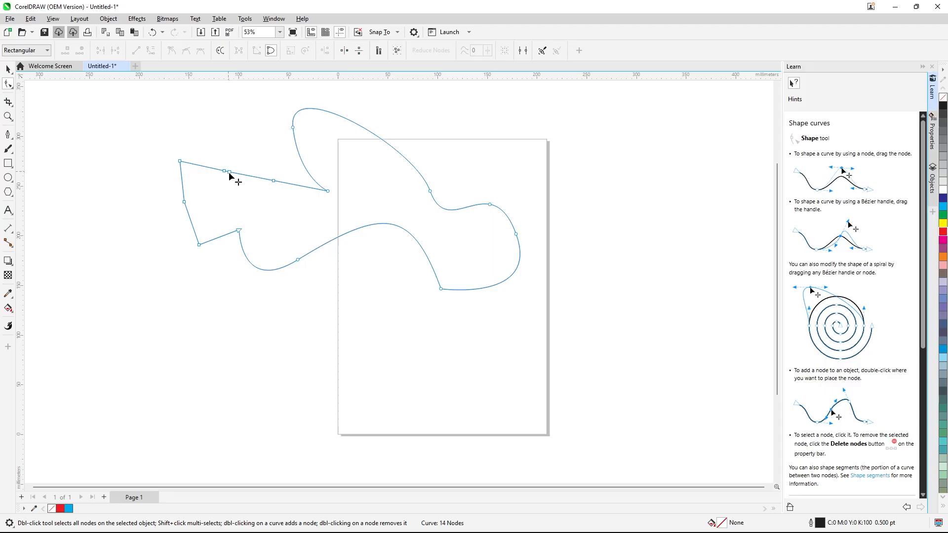
{"action": "left_click_drag", "start_coordinate": [229, 171], "coordinate": [230, 144]}
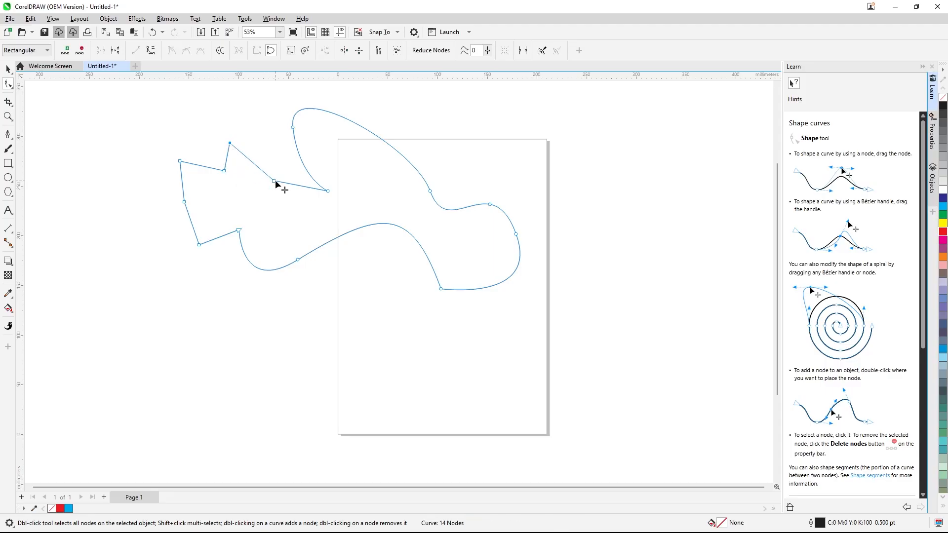
{"action": "left_click_drag", "start_coordinate": [274, 181], "coordinate": [268, 143]}
{"action": "left_click_drag", "start_coordinate": [224, 172], "coordinate": [230, 180]}
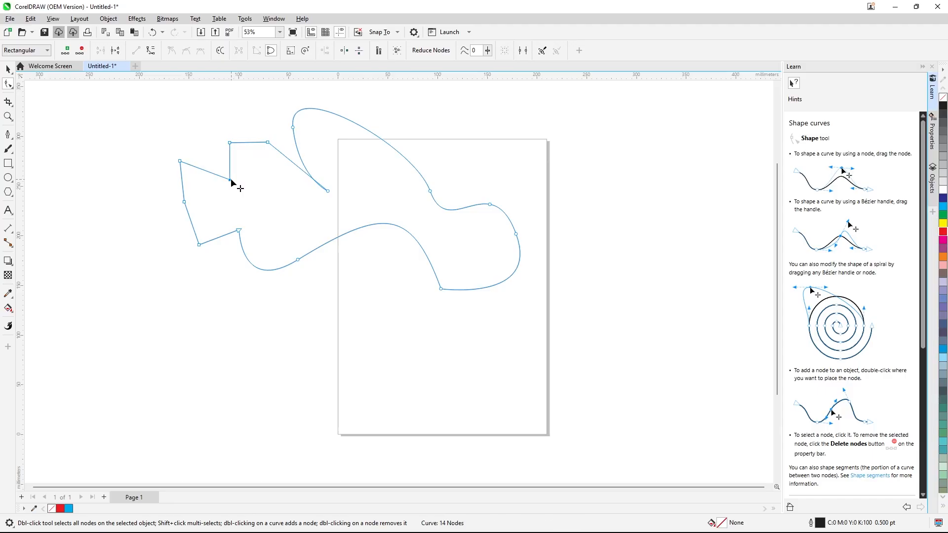
Step: With the Pen tool, delete the raised upper-right node and the inner notch node at the shape's left end, leaving no new path started
{"action": "left_click", "coordinate": [8, 134]}
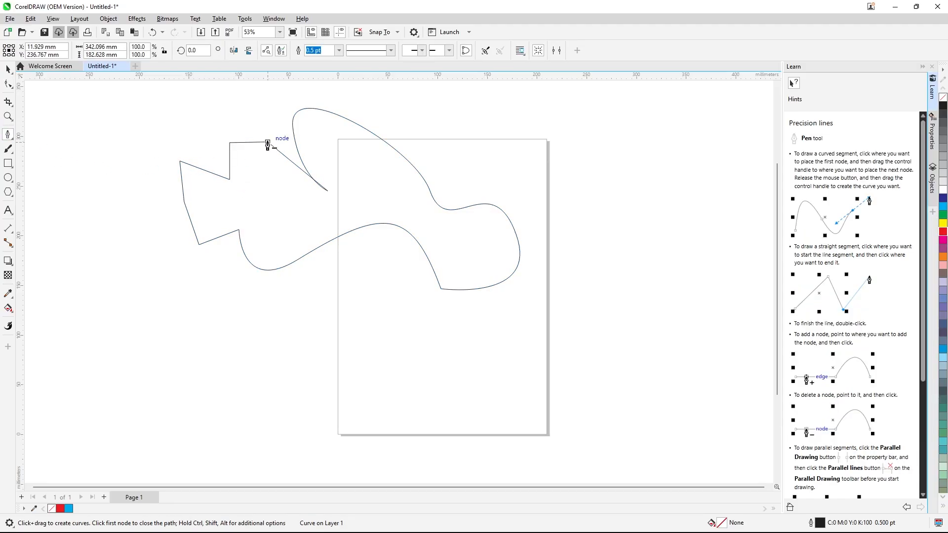
{"action": "left_click", "coordinate": [268, 143]}
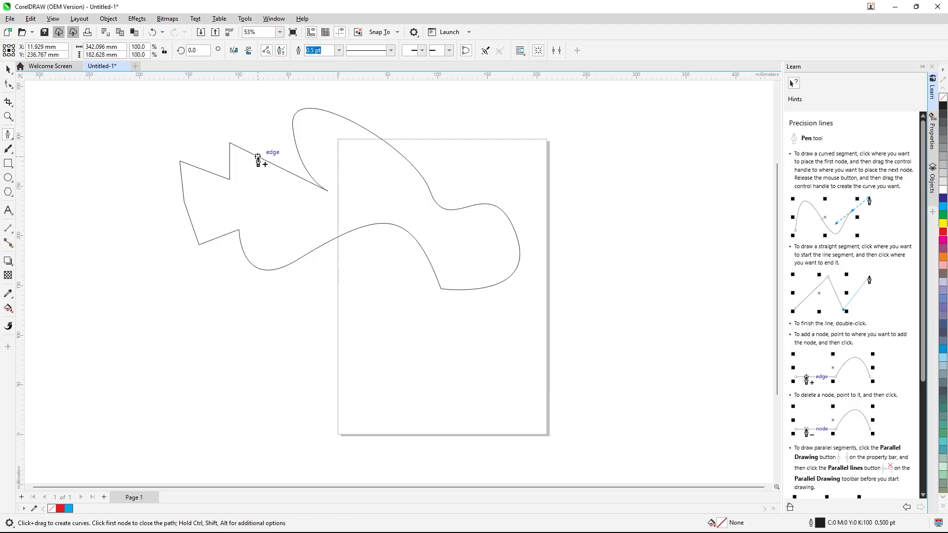
{"action": "left_click", "coordinate": [229, 179]}
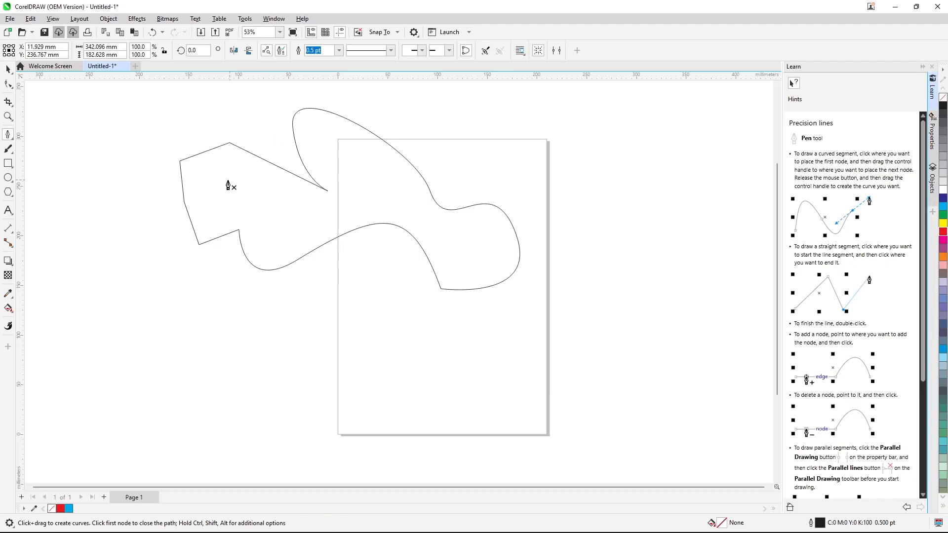
{"action": "left_click", "coordinate": [239, 231]}
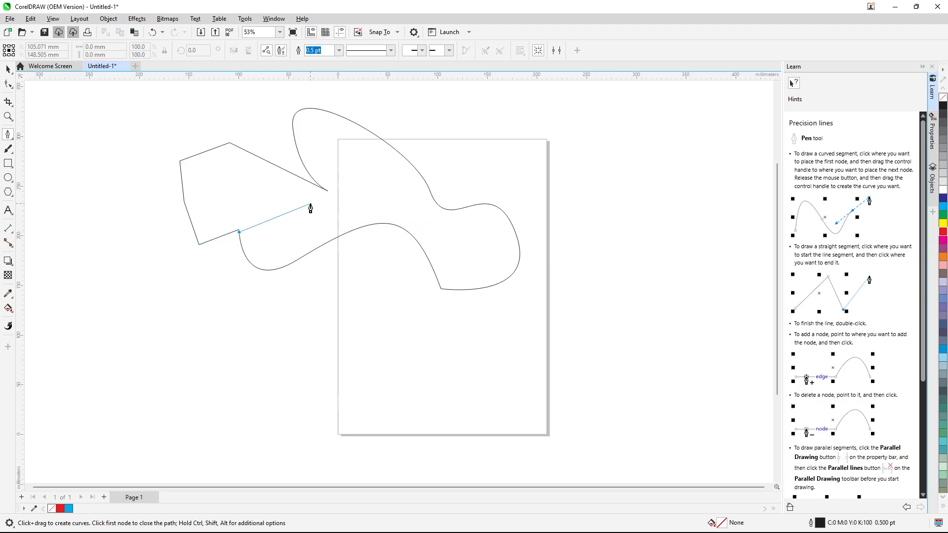
{"action": "key", "text": "space"}
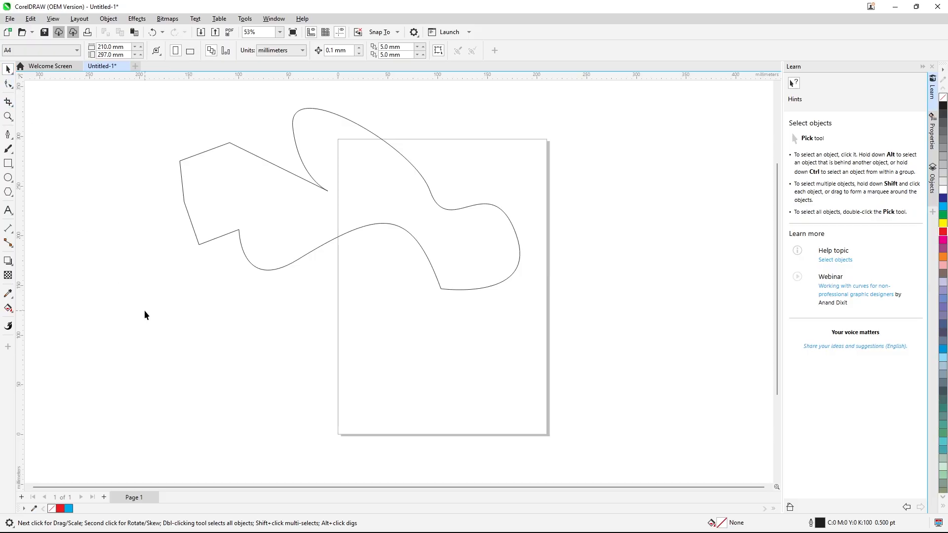
Step: Start a second Pen path below the shape with a curve about 176 × 38 mm, and remove its end node's forward handle
{"action": "left_click", "coordinate": [8, 135]}
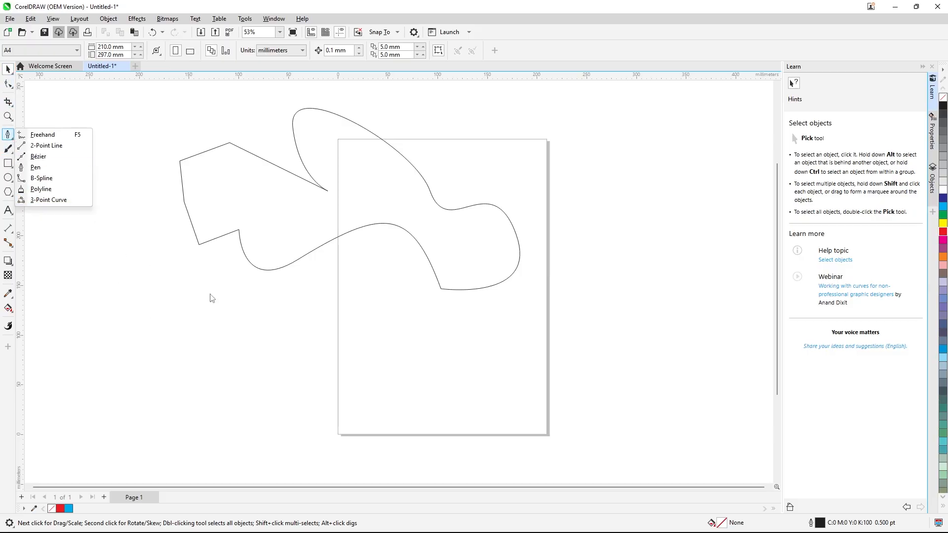
{"action": "left_click", "coordinate": [36, 167]}
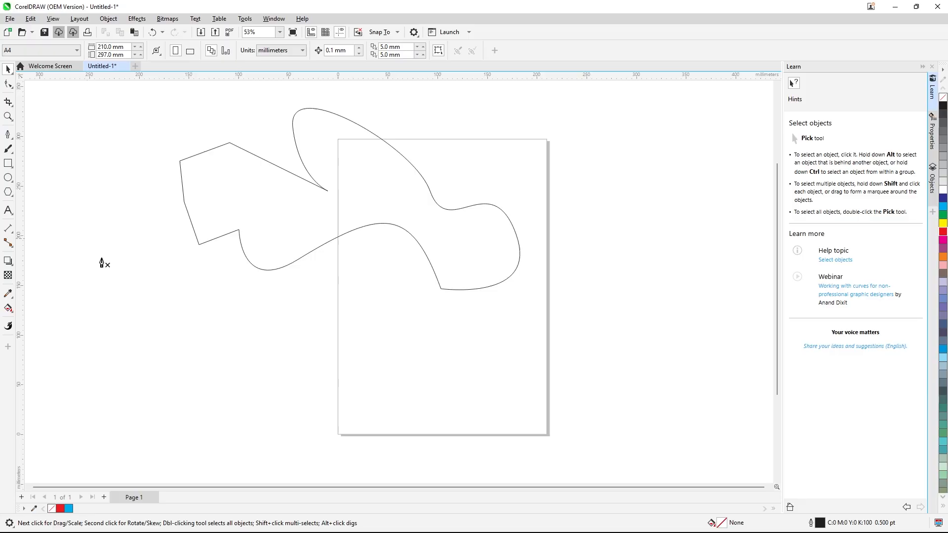
{"action": "left_click", "coordinate": [217, 327]}
{"action": "left_click_drag", "start_coordinate": [392, 345], "coordinate": [431, 292]}
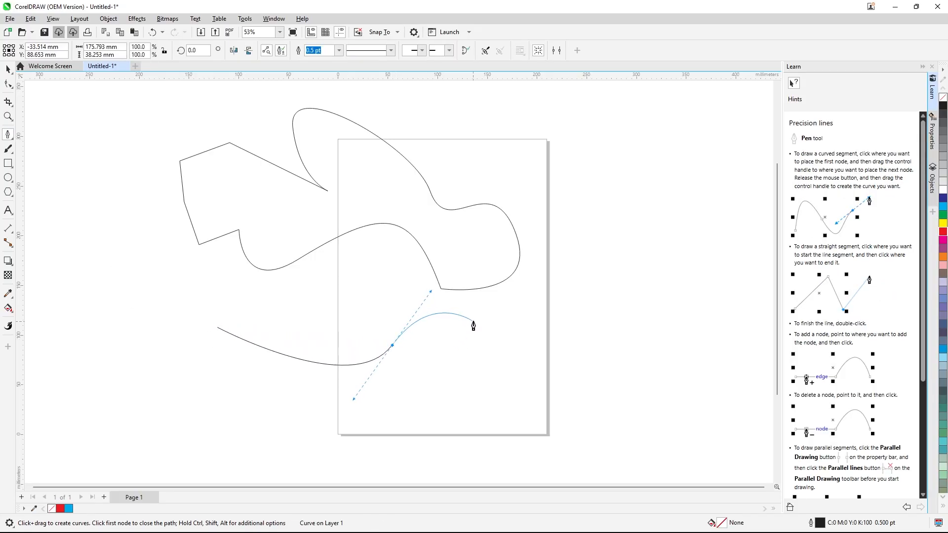
{"action": "scroll", "coordinate": [407, 363], "scroll_direction": "up", "scroll_amount": 2}
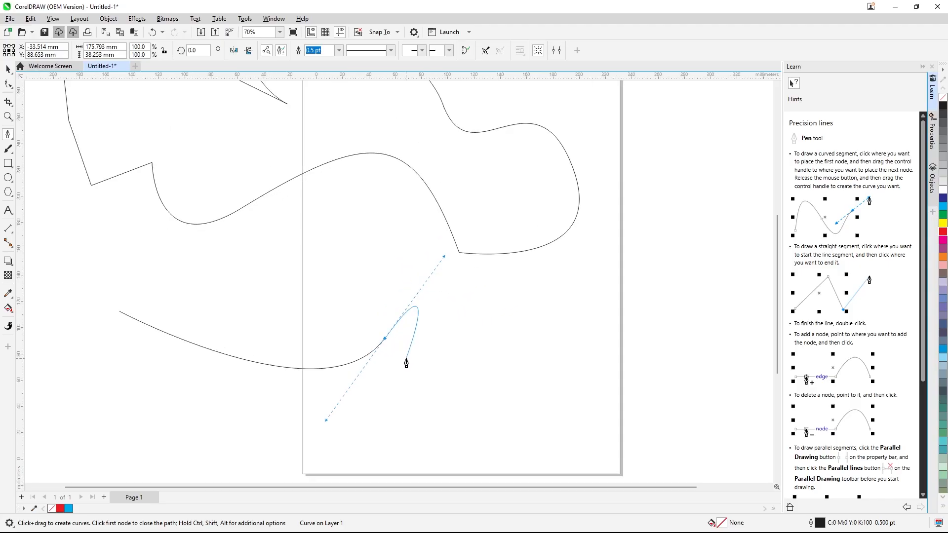
{"action": "left_click", "coordinate": [375, 330]}
{"action": "scroll", "coordinate": [550, 291], "scroll_direction": "down", "scroll_amount": 1}
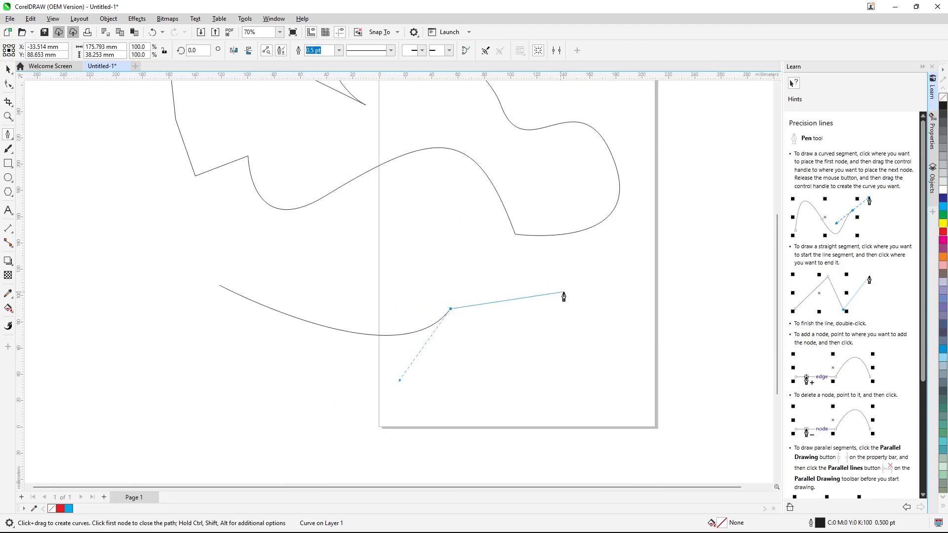
Step: Add straight Pen segments out to a point on the right and back leftward, closing the lower shape at its start node
{"action": "left_click", "coordinate": [562, 292]}
{"action": "left_click", "coordinate": [462, 269]}
{"action": "left_click", "coordinate": [364, 285]}
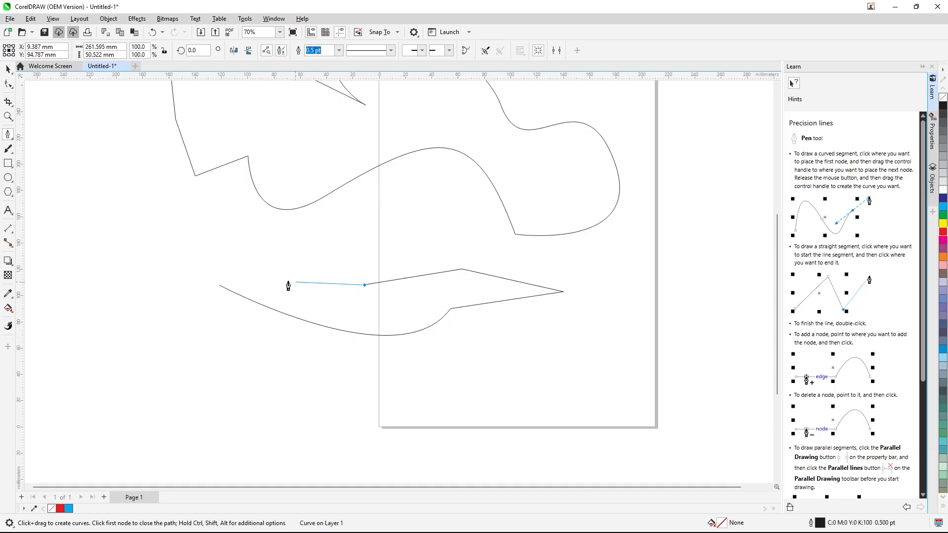
{"action": "left_click", "coordinate": [271, 279]}
{"action": "left_click", "coordinate": [219, 292]}
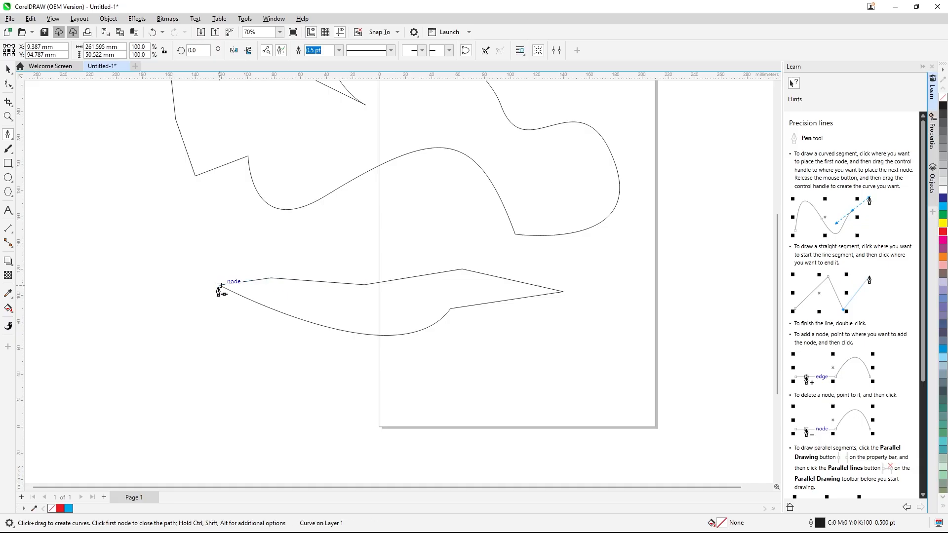
Step: Select both closed Pen shapes and delete them from the document
{"action": "scroll", "coordinate": [235, 311], "scroll_direction": "down", "scroll_amount": 1}
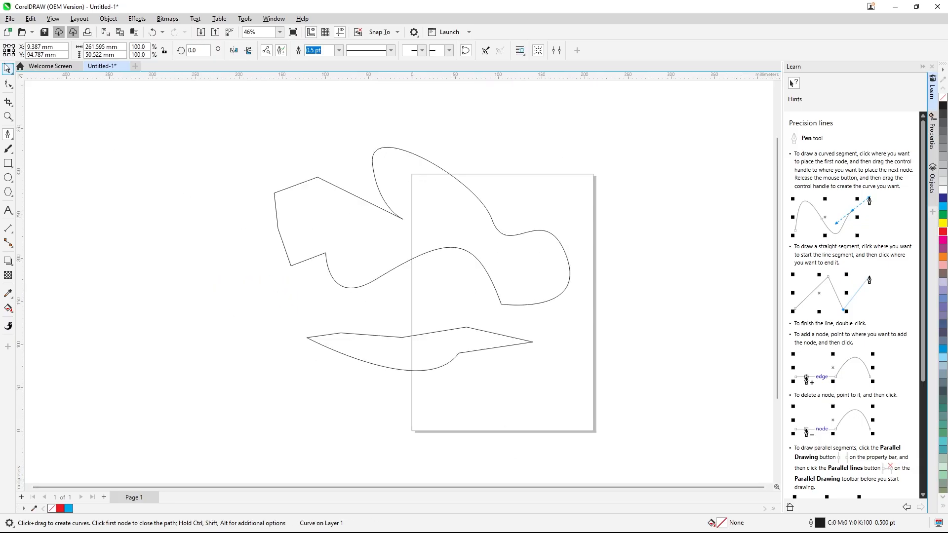
{"action": "left_click", "coordinate": [8, 68]}
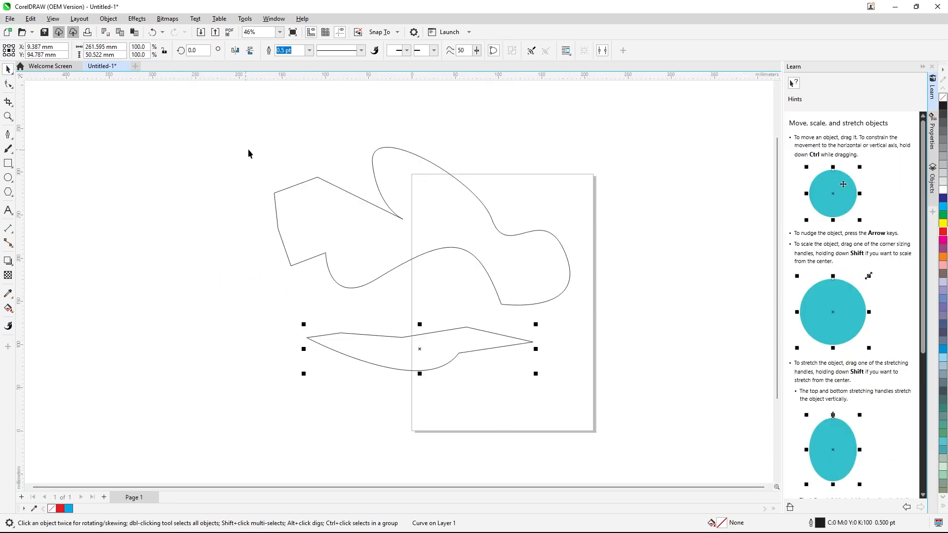
{"action": "left_click", "coordinate": [669, 430]}
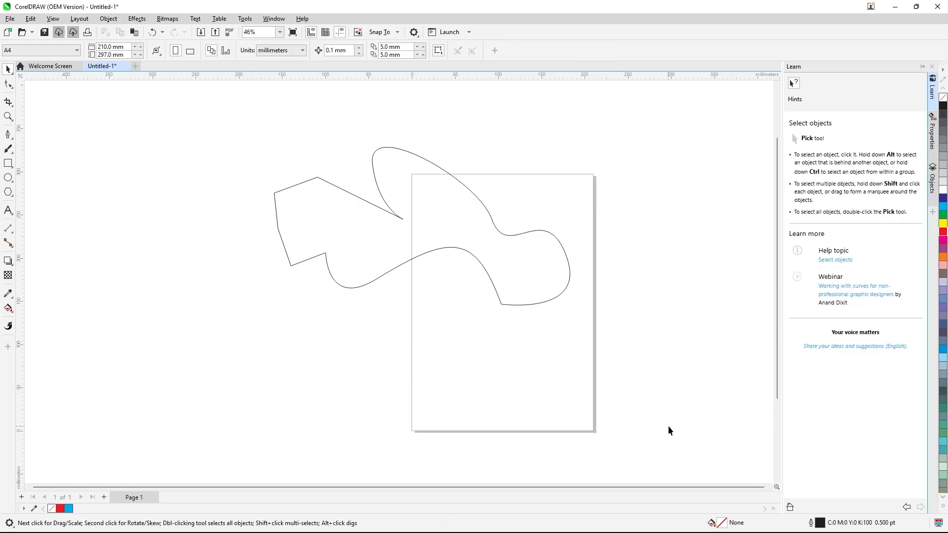
{"action": "left_click", "coordinate": [505, 304]}
{"action": "key", "text": "Delete"}
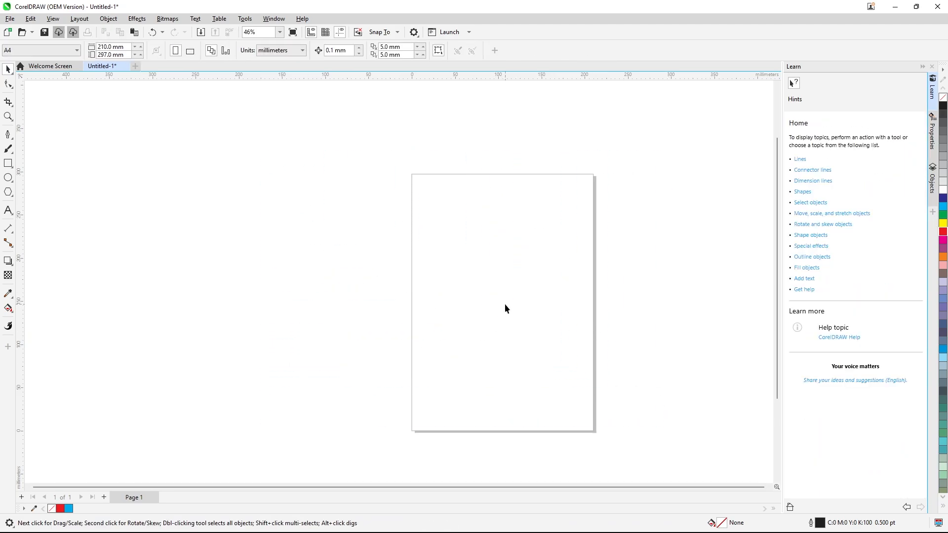
Step: Draw a closed B-spline shape about 252 × 149 mm, overlapping the page's upper left edge, with two notches along its upper side
{"action": "left_click", "coordinate": [8, 137]}
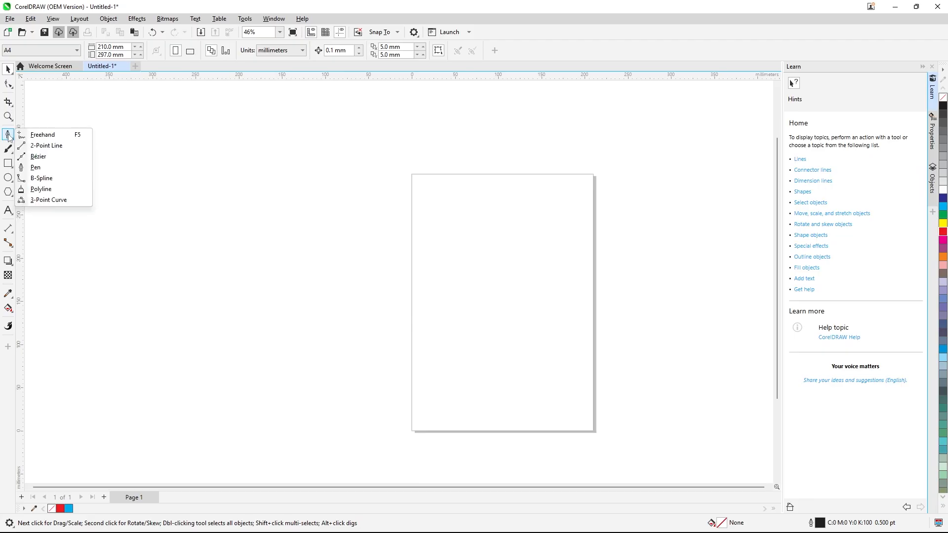
{"action": "left_click", "coordinate": [41, 180]}
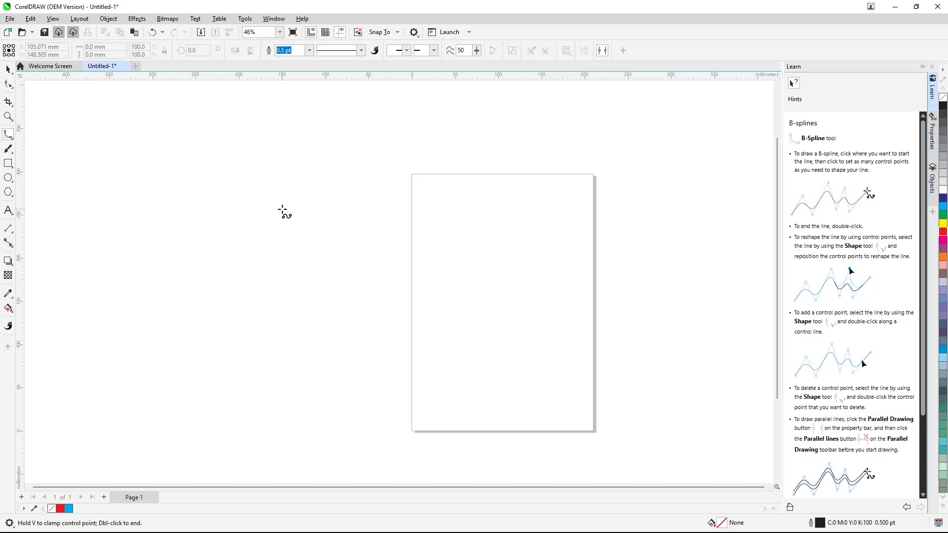
{"action": "left_click", "coordinate": [281, 210]}
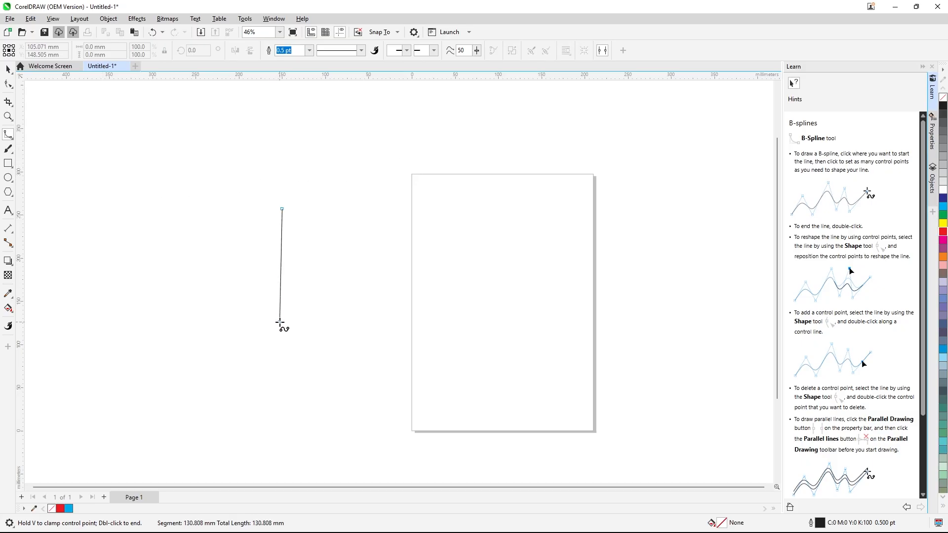
{"action": "left_click", "coordinate": [280, 321]}
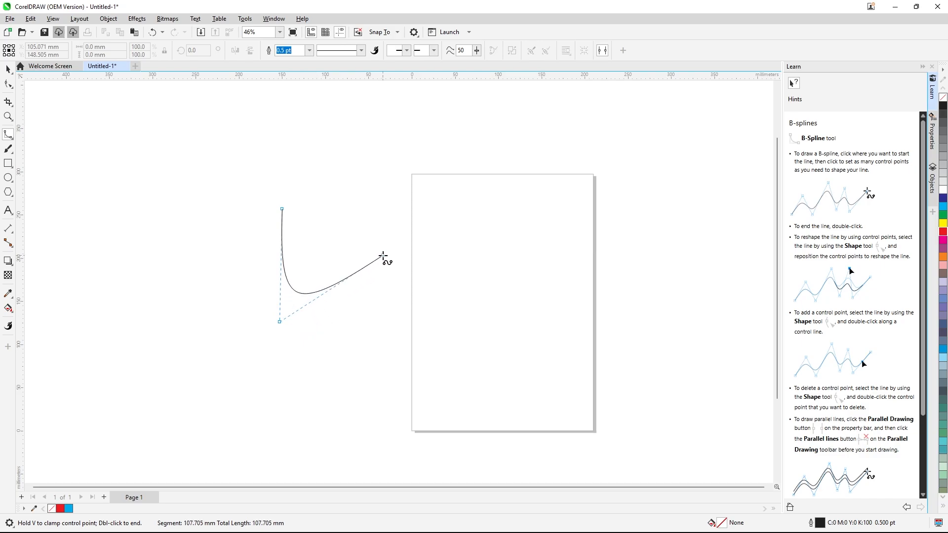
{"action": "left_click", "coordinate": [389, 253]}
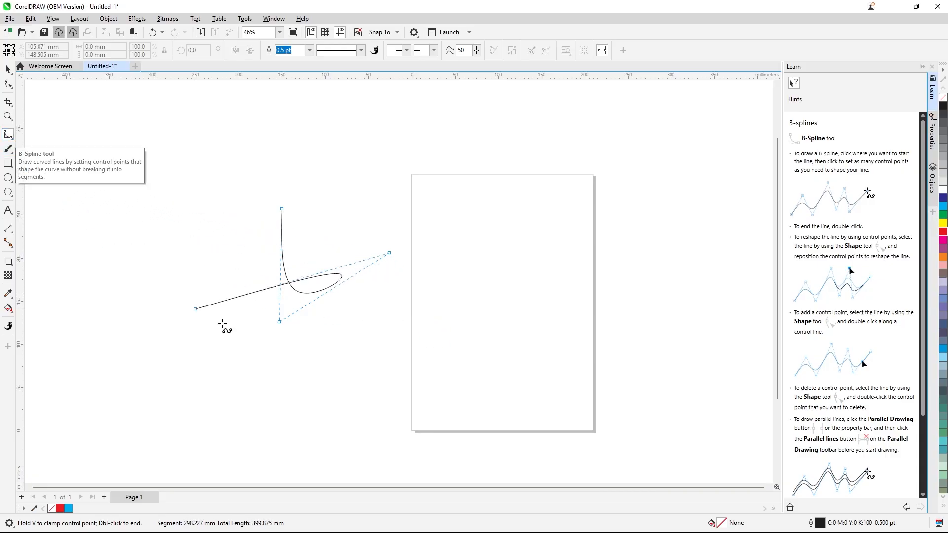
{"action": "left_click", "coordinate": [506, 288]}
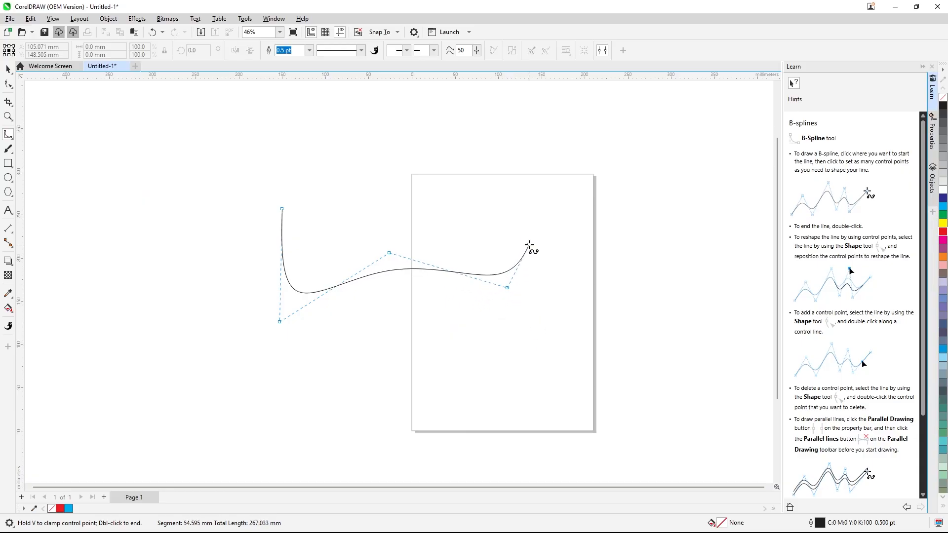
{"action": "left_click", "coordinate": [505, 201]}
{"action": "left_click", "coordinate": [416, 198]}
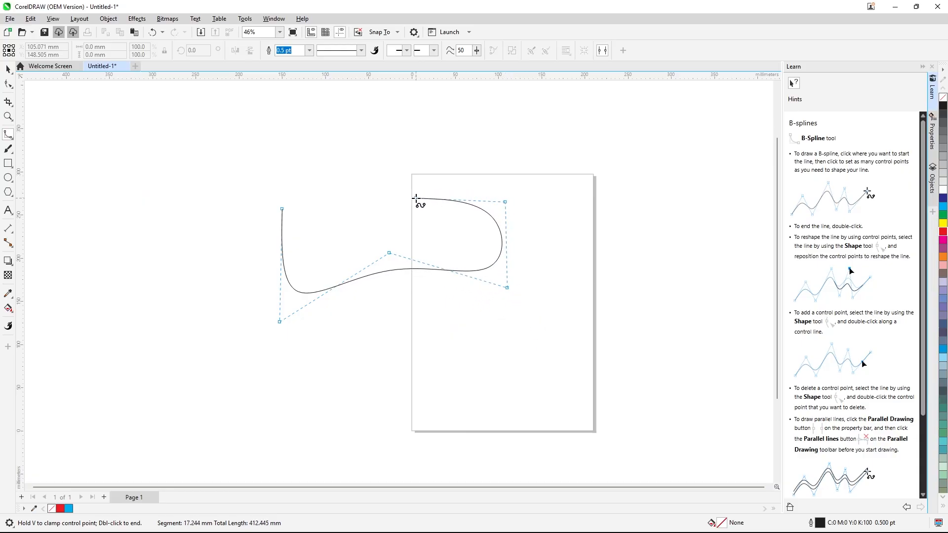
{"action": "left_click", "coordinate": [473, 145]}
{"action": "left_click", "coordinate": [353, 209]}
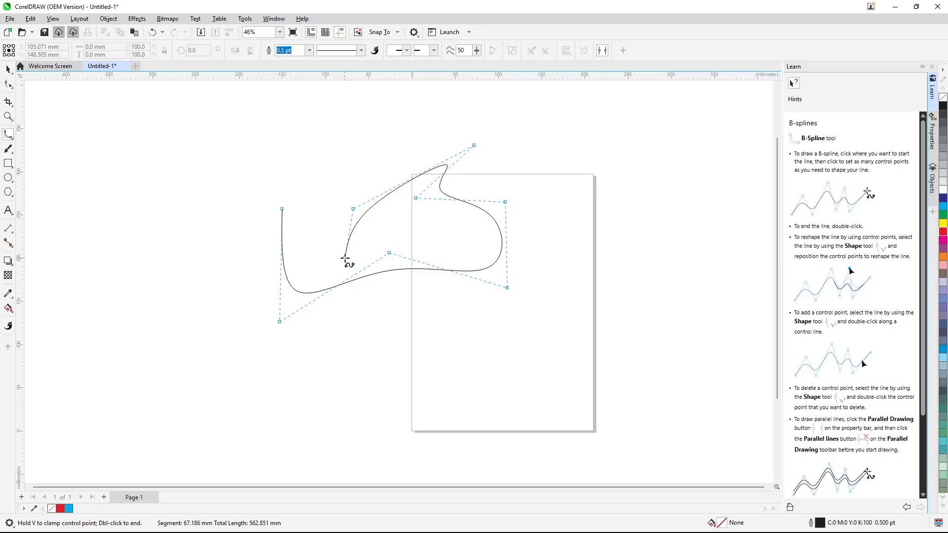
{"action": "left_click", "coordinate": [338, 258]}
{"action": "left_click", "coordinate": [334, 156]}
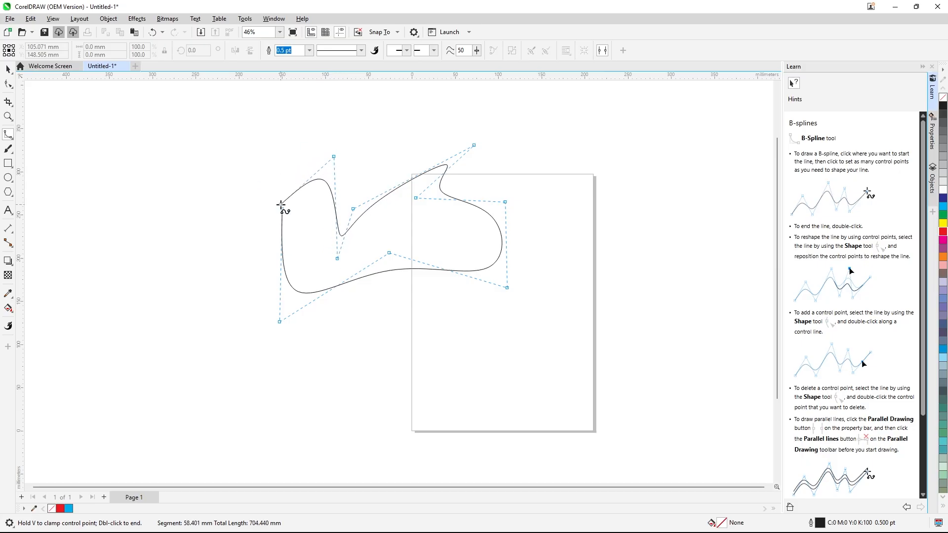
{"action": "left_click", "coordinate": [282, 210]}
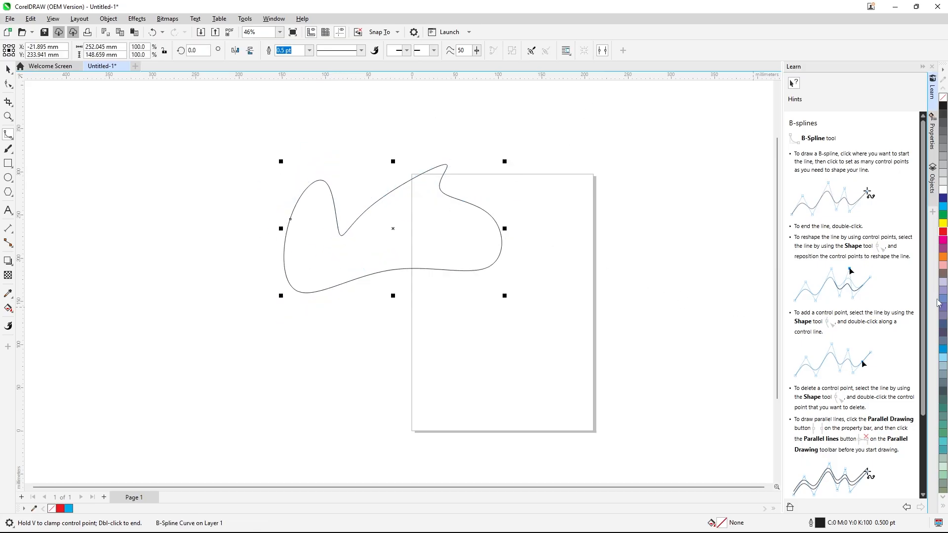
Step: Fill the closed B-spline shape with red and deselect it
{"action": "left_click", "coordinate": [943, 232]}
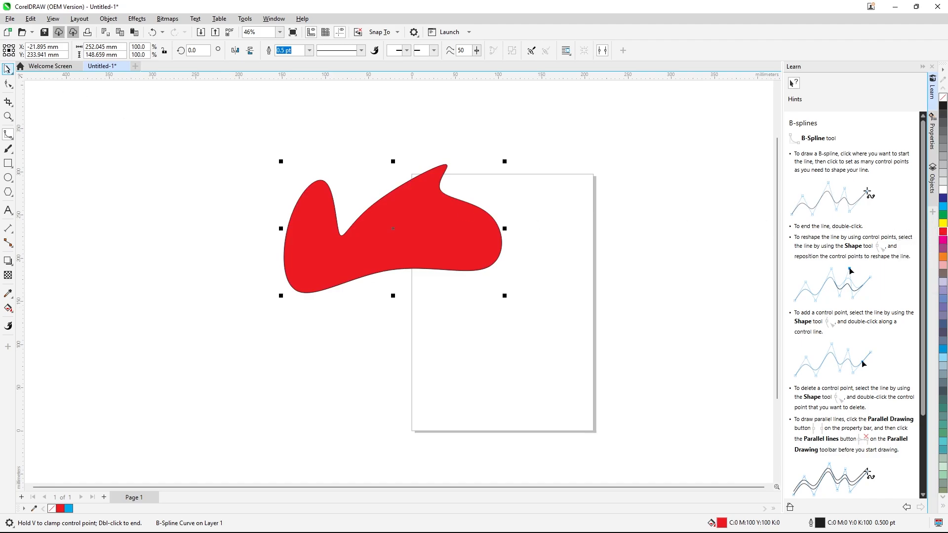
{"action": "left_click", "coordinate": [7, 70]}
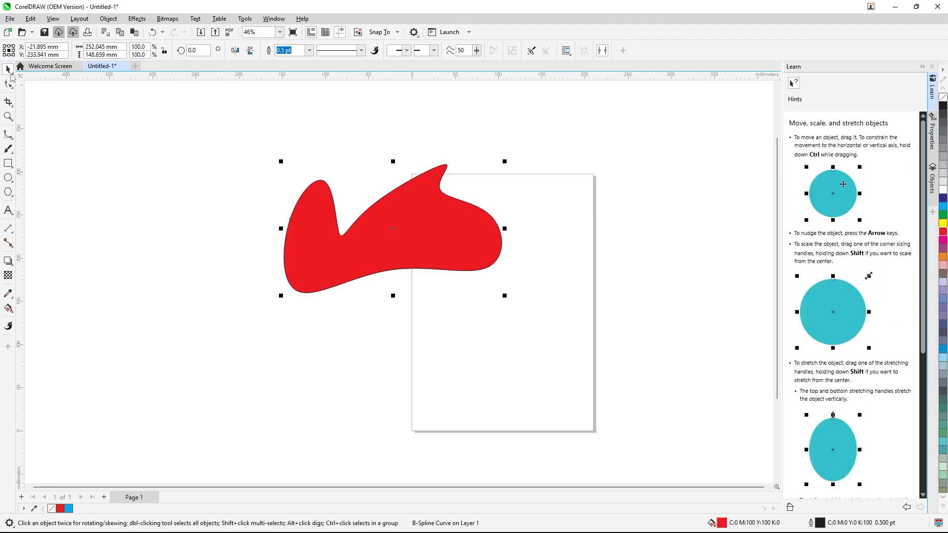
{"action": "left_click", "coordinate": [453, 167]}
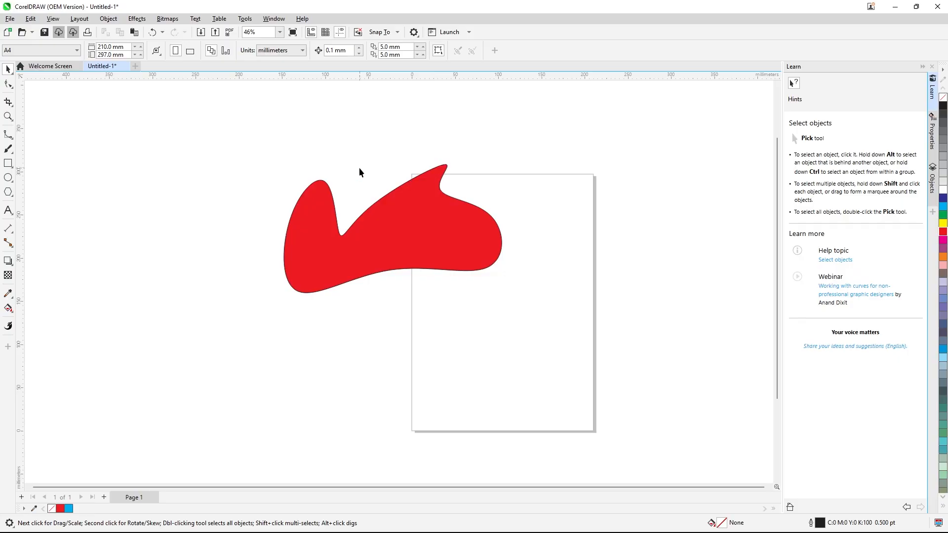
Step: With the Shape tool, delete the control point forming the upper-right notch and the lowest control point of the left notch
{"action": "left_click", "coordinate": [9, 84]}
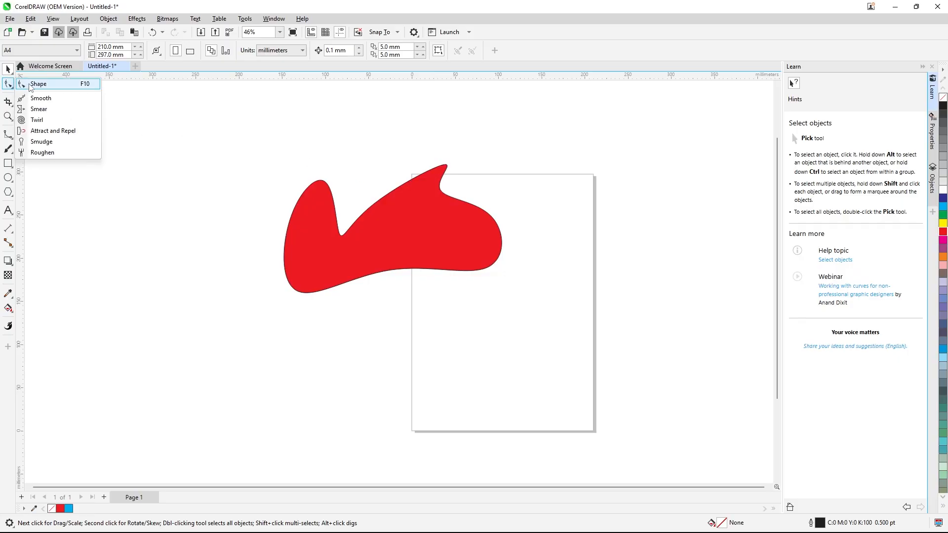
{"action": "left_click", "coordinate": [22, 86]}
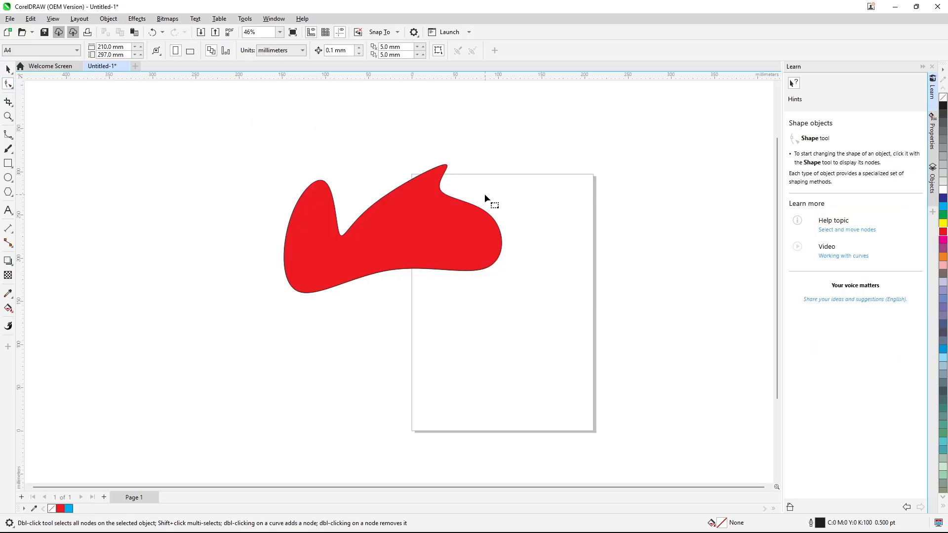
{"action": "left_click", "coordinate": [444, 166]}
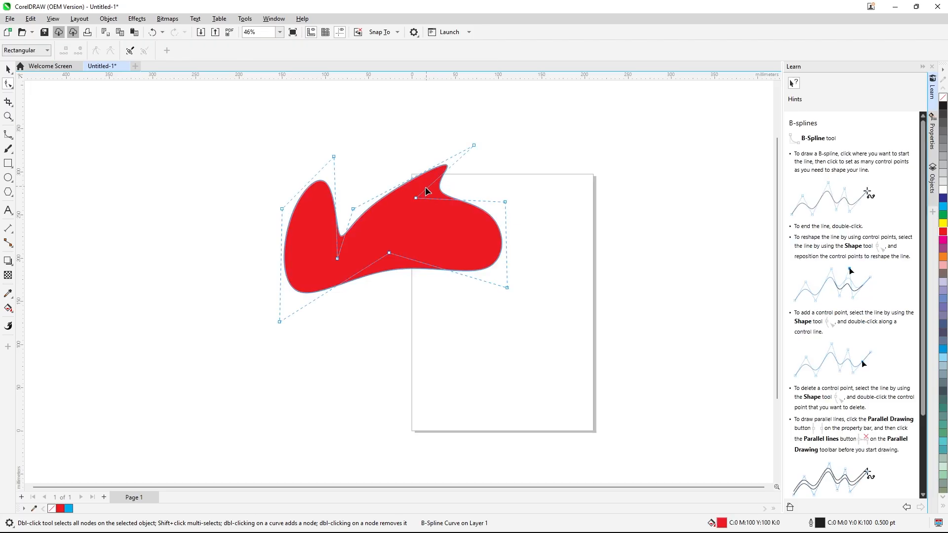
{"action": "double_click", "coordinate": [416, 199]}
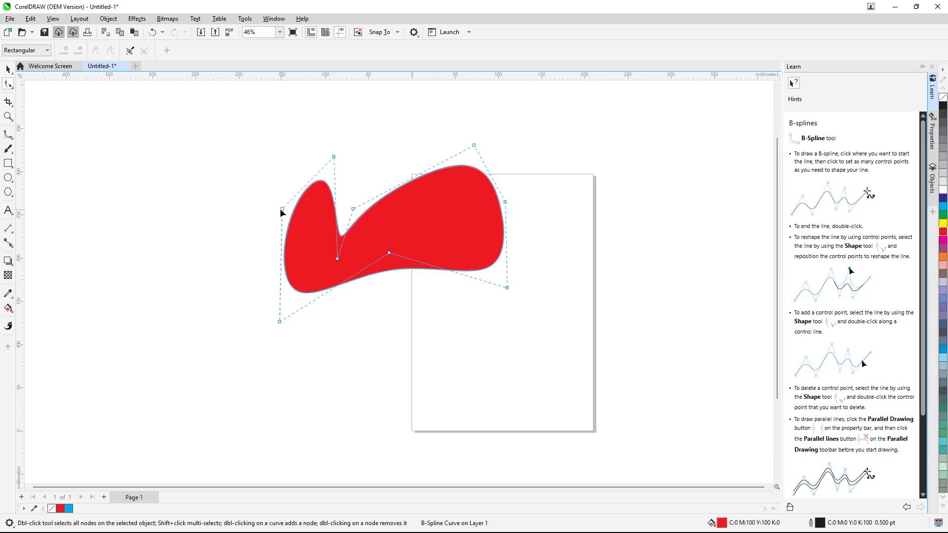
{"action": "left_click", "coordinate": [337, 259]}
{"action": "double_click", "coordinate": [337, 259]}
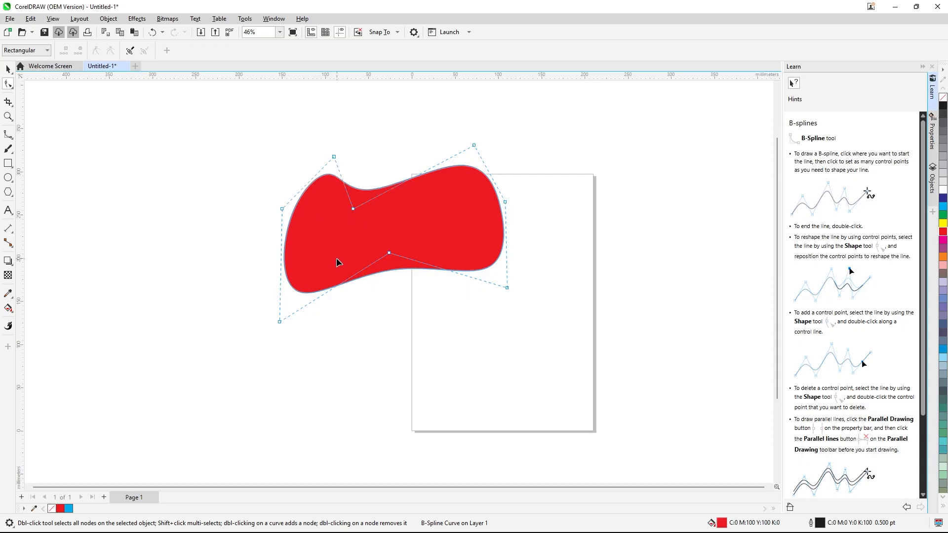
Step: Clamp the red shape's upper-left control point and raise it into a taller peak, and pull the neighbouring leftmost control point outward
{"action": "left_click_drag", "start_coordinate": [326, 132], "coordinate": [353, 176]}
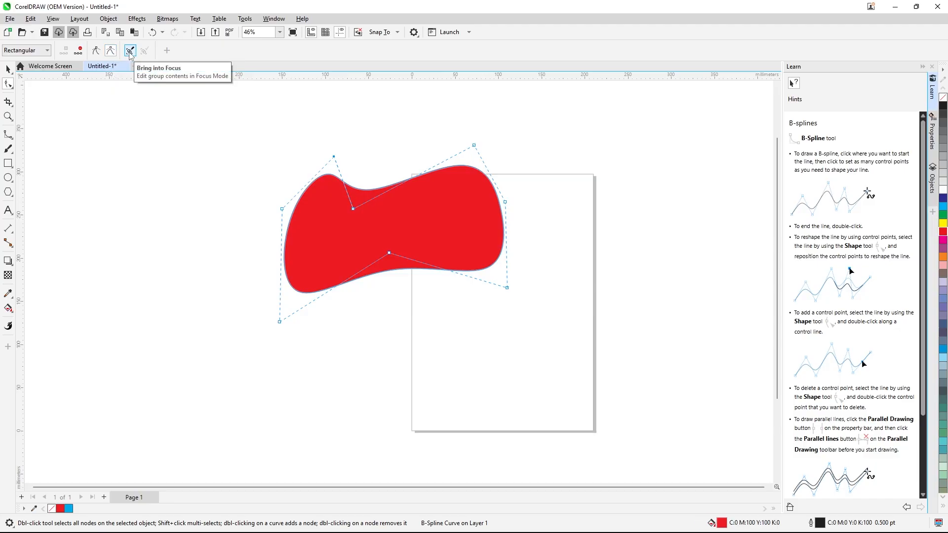
{"action": "left_click", "coordinate": [98, 55]}
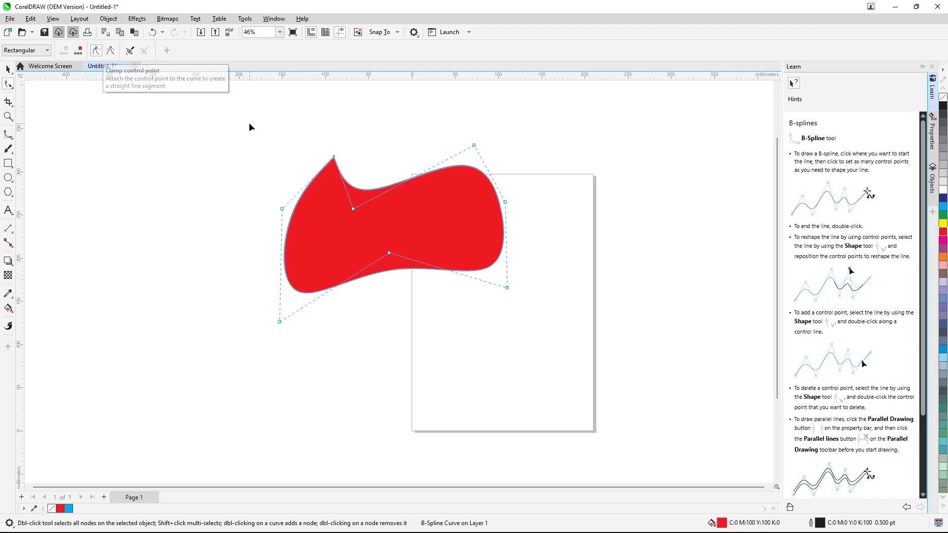
{"action": "left_click_drag", "start_coordinate": [334, 158], "coordinate": [336, 129]}
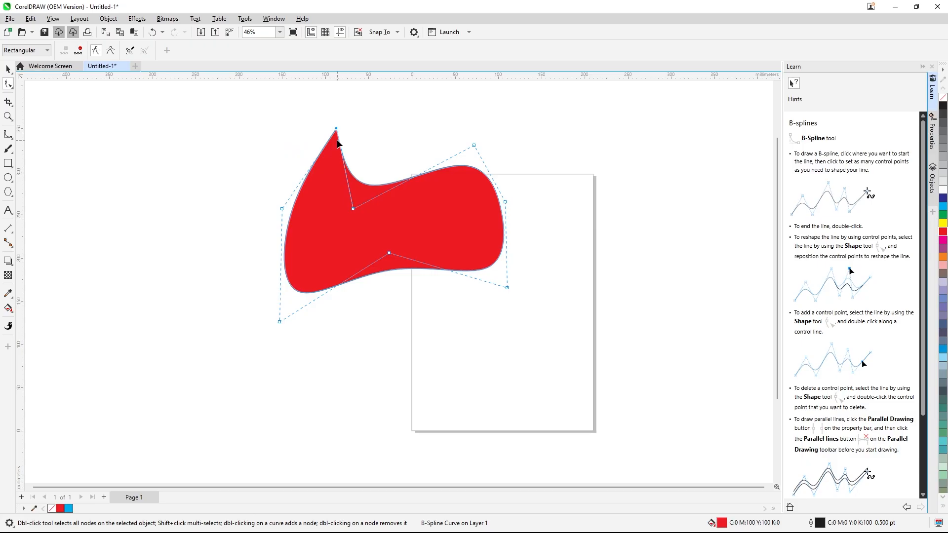
{"action": "left_click_drag", "start_coordinate": [282, 210], "coordinate": [201, 208]}
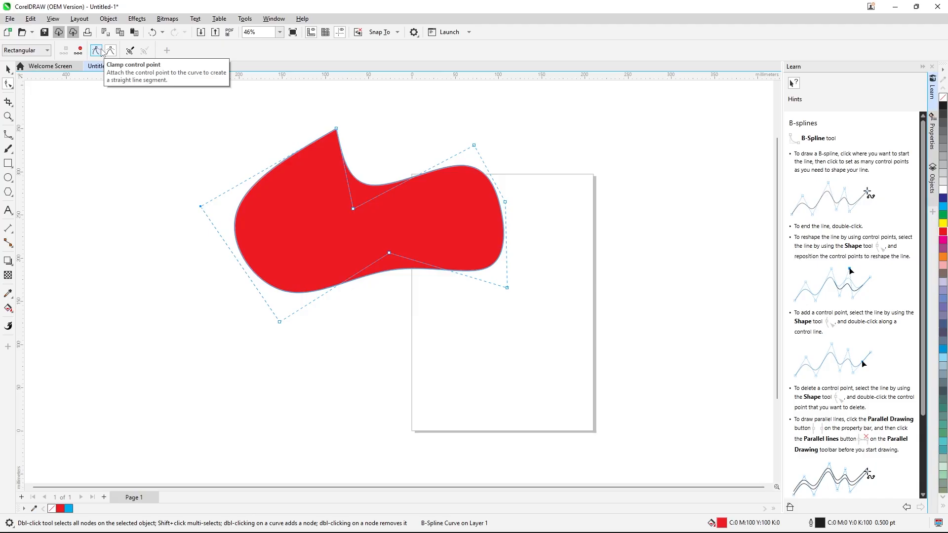
Step: Change the clamped peak control point to a floating one and set the selection mode to Freehand
{"action": "left_click", "coordinate": [333, 130]}
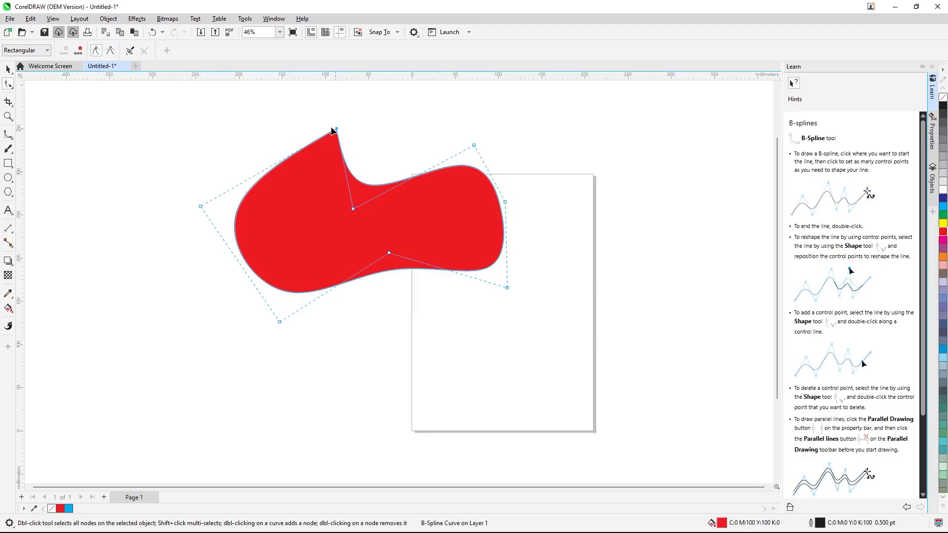
{"action": "left_click", "coordinate": [112, 51]}
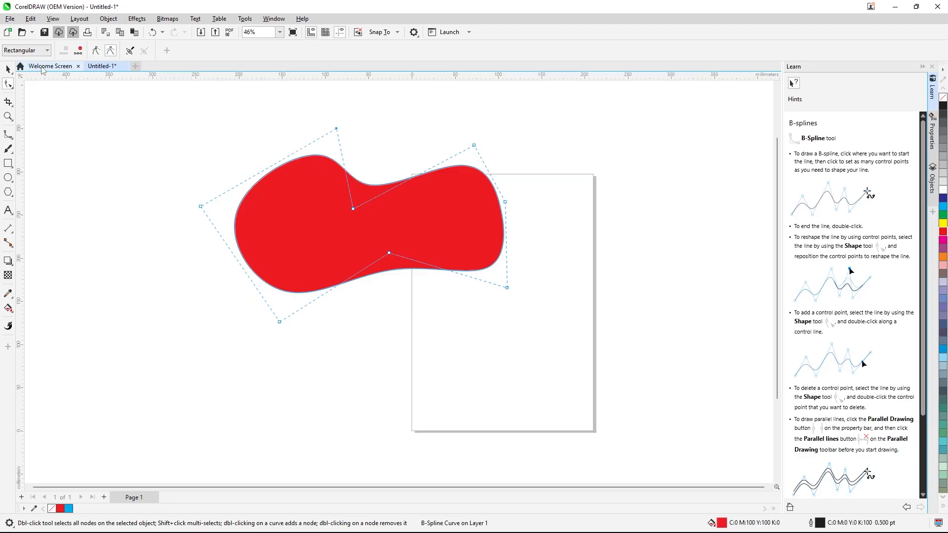
{"action": "left_click", "coordinate": [48, 50]}
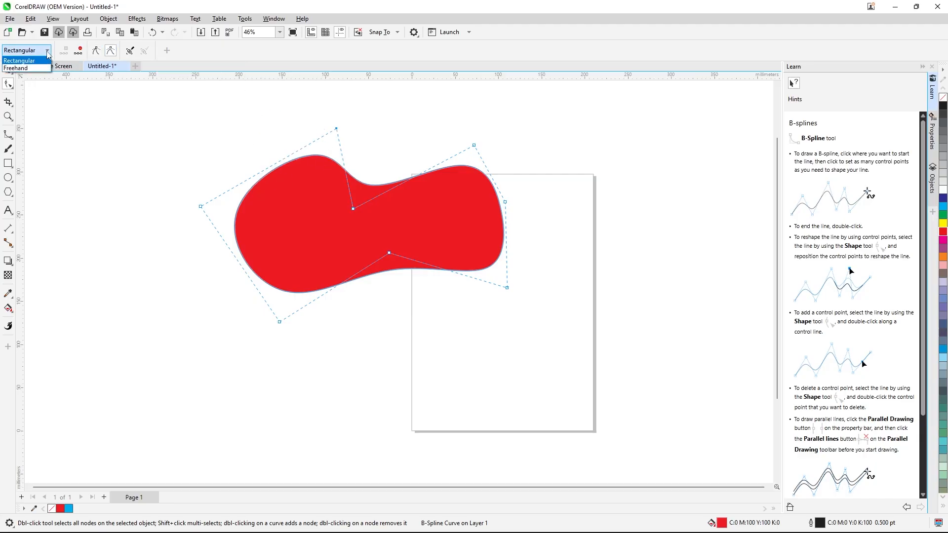
{"action": "left_click", "coordinate": [19, 68]}
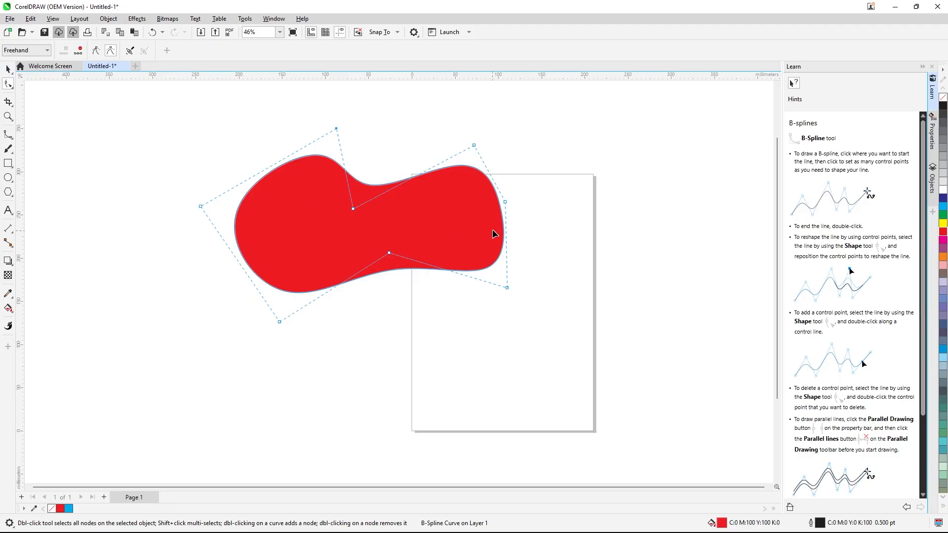
Step: Draw a second closed B-spline below the red shape, a long crescent about 612 × 131 mm stretching across the page
{"action": "left_click", "coordinate": [7, 133]}
{"action": "left_click", "coordinate": [184, 338]}
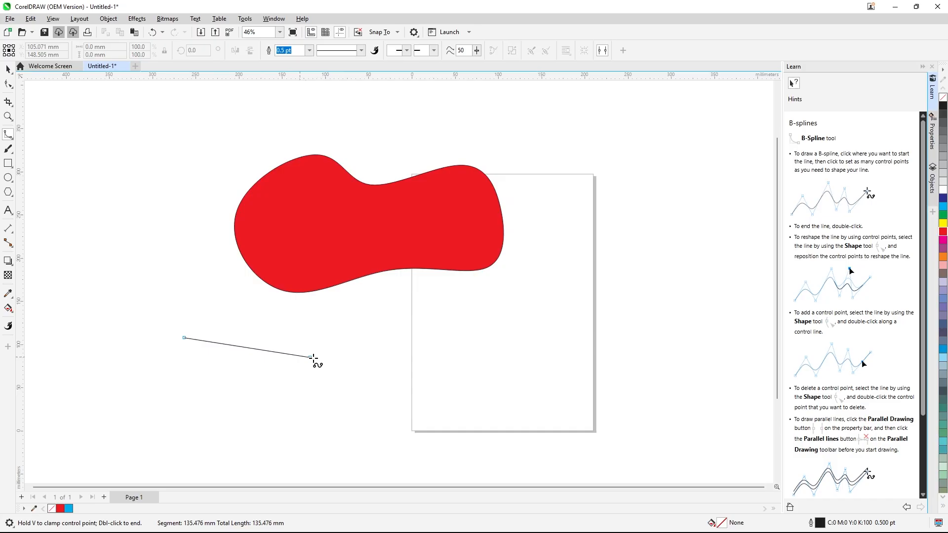
{"action": "left_click", "coordinate": [464, 403]}
{"action": "left_click", "coordinate": [575, 310]}
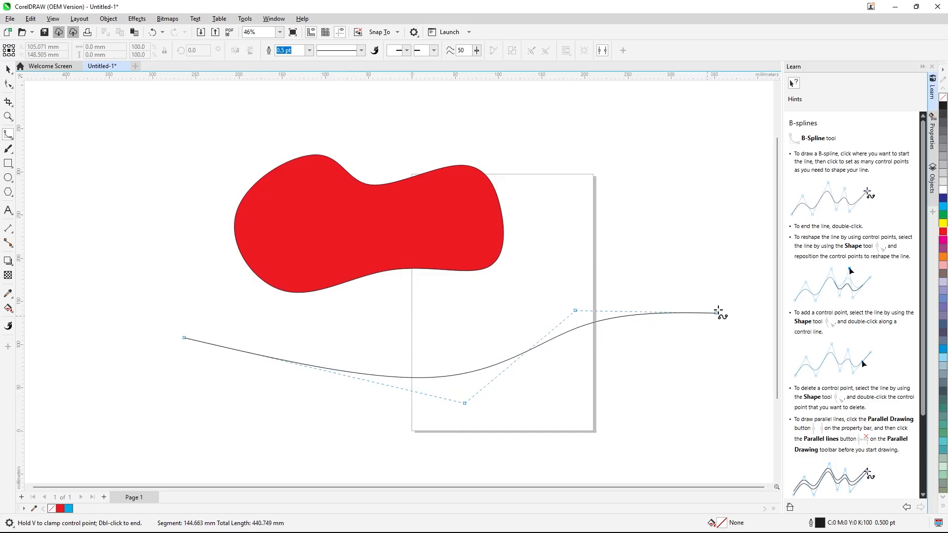
{"action": "left_click", "coordinate": [733, 250]}
{"action": "left_click", "coordinate": [526, 281]}
{"action": "left_click", "coordinate": [345, 361]}
{"action": "left_click", "coordinate": [98, 235]}
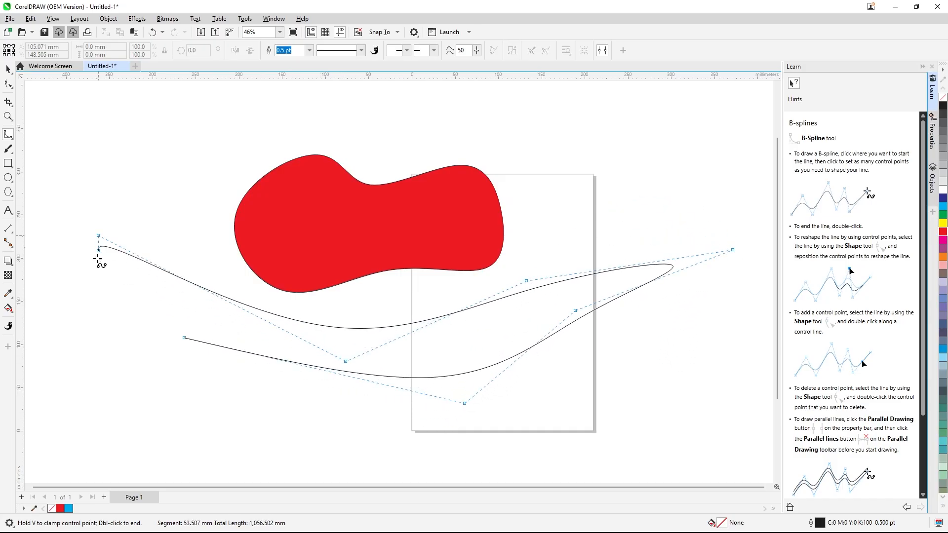
{"action": "left_click", "coordinate": [184, 338]}
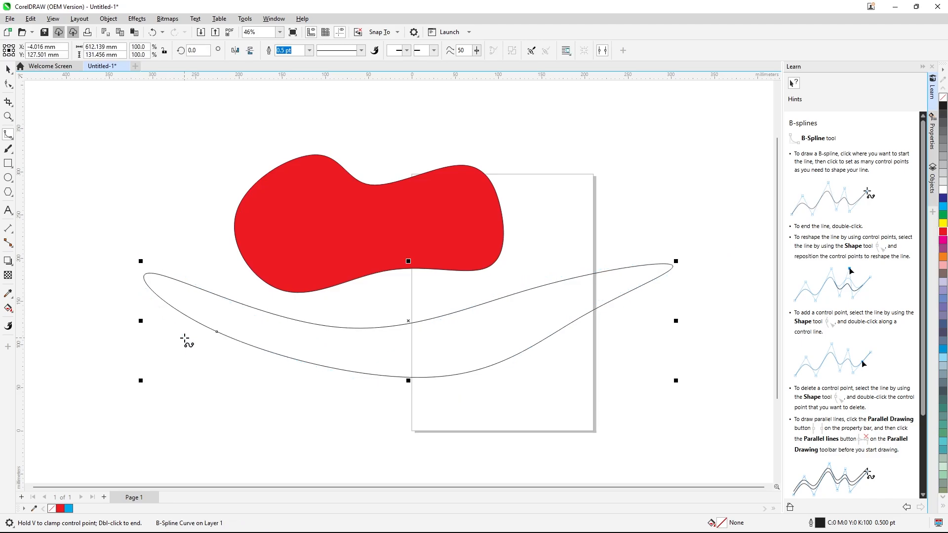
Step: Select both closed B-spline shapes together and delete them from the document
{"action": "left_click", "coordinate": [8, 70]}
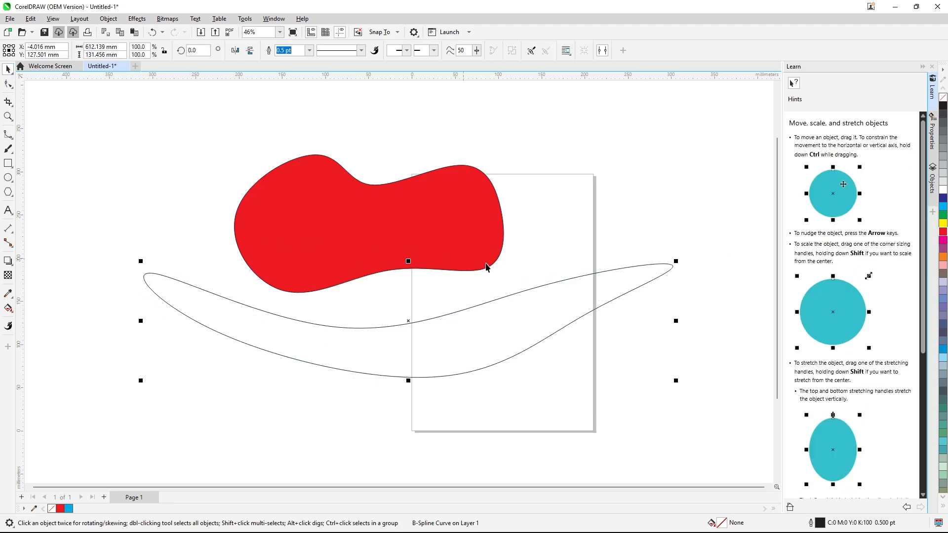
{"action": "scroll", "coordinate": [656, 296], "scroll_direction": "down", "scroll_amount": 1}
{"action": "left_click_drag", "start_coordinate": [181, 149], "coordinate": [220, 164]}
{"action": "left_click_drag", "start_coordinate": [673, 440], "coordinate": [676, 441]}
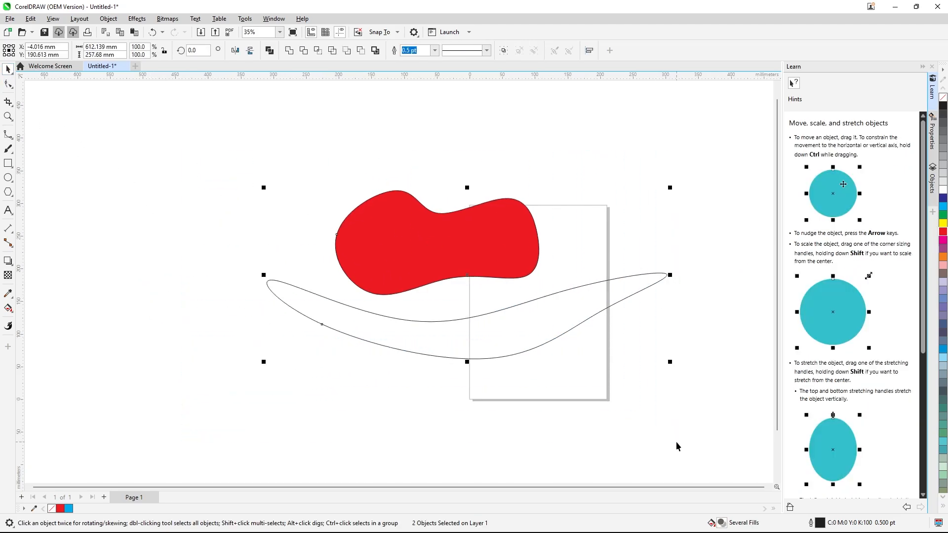
{"action": "key", "text": "Delete"}
{"action": "scroll", "coordinate": [598, 319], "scroll_direction": "up", "scroll_amount": 1}
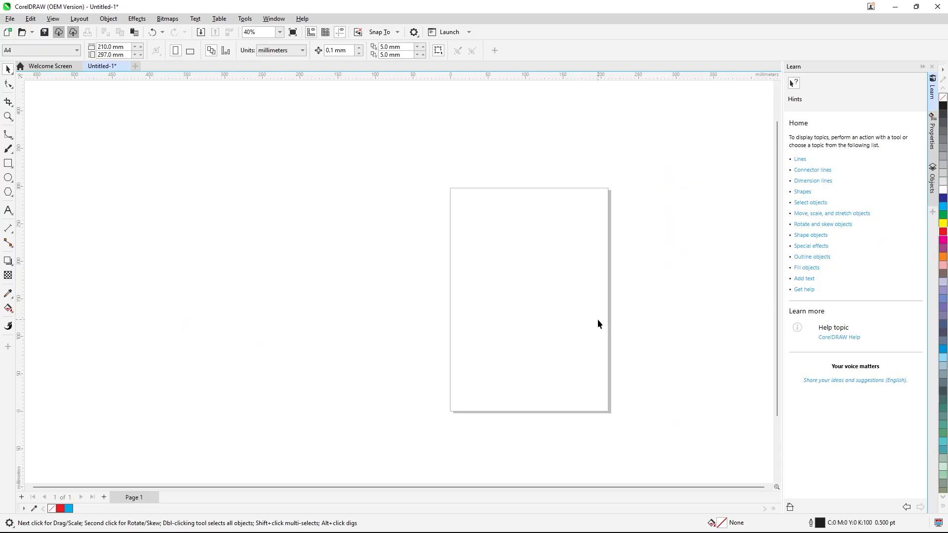
Step: Draw a closed polyline about 544 × 95 mm across the page's upper half, mixing straight segments with wavy freehand ones
{"action": "left_click", "coordinate": [10, 138]}
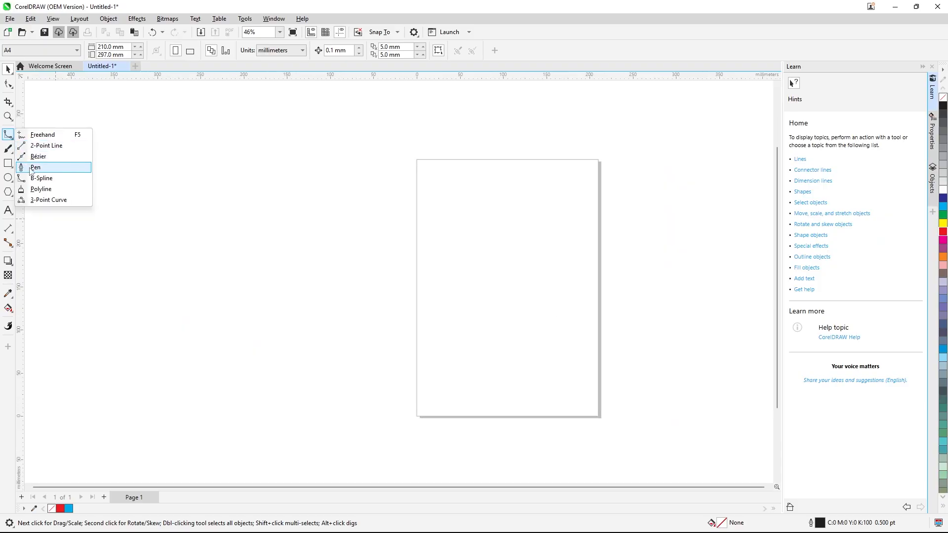
{"action": "left_click", "coordinate": [44, 190]}
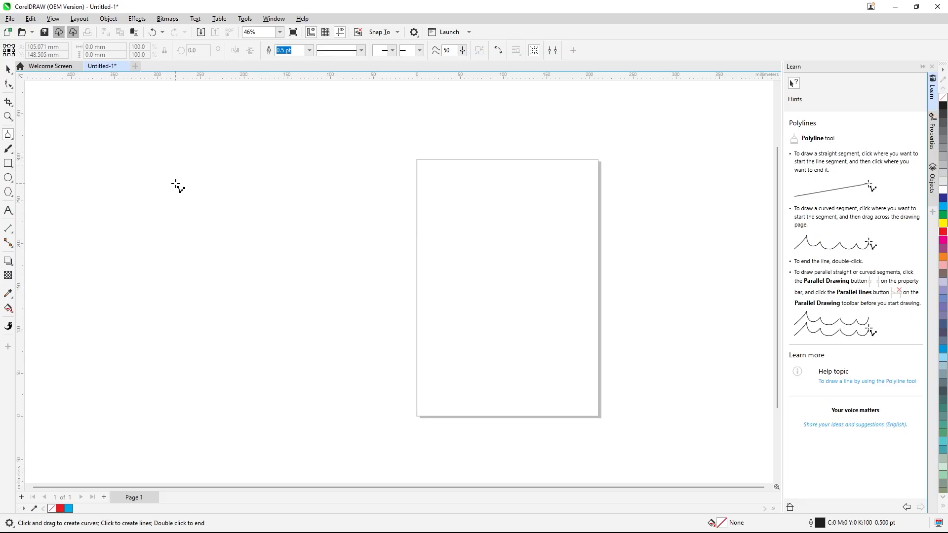
{"action": "left_click", "coordinate": [233, 213]}
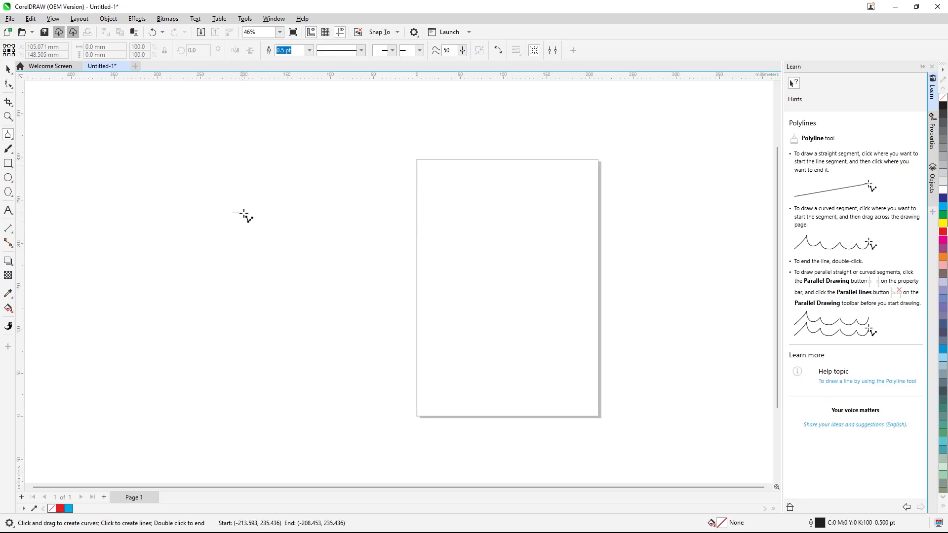
{"action": "left_click", "coordinate": [360, 213]}
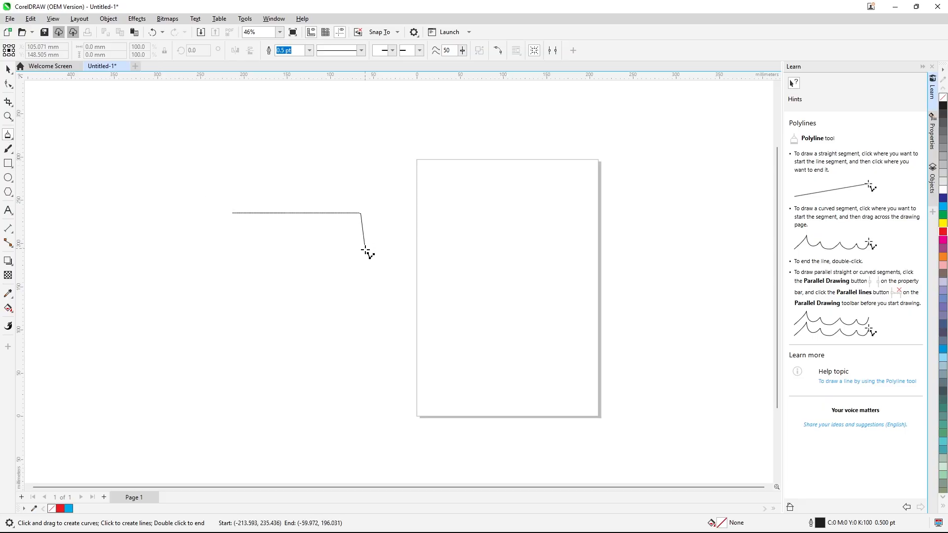
{"action": "mouse_move", "coordinate": [370, 268]}
{"action": "left_mouse_down"}
{"action": "mouse_move", "coordinate": [388, 253]}
{"action": "mouse_move", "coordinate": [406, 265]}
{"action": "mouse_move", "coordinate": [420, 248]}
{"action": "mouse_move", "coordinate": [454, 267]}
{"action": "mouse_move", "coordinate": [481, 248]}
{"action": "mouse_move", "coordinate": [501, 266]}
{"action": "mouse_move", "coordinate": [513, 247]}
{"action": "mouse_move", "coordinate": [525, 261]}
{"action": "mouse_move", "coordinate": [536, 248]}
{"action": "mouse_move", "coordinate": [563, 261]}
{"action": "mouse_move", "coordinate": [572, 249]}
{"action": "mouse_move", "coordinate": [599, 267]}
{"action": "mouse_move", "coordinate": [611, 251]}
{"action": "mouse_move", "coordinate": [646, 255]}
{"action": "left_mouse_up"}
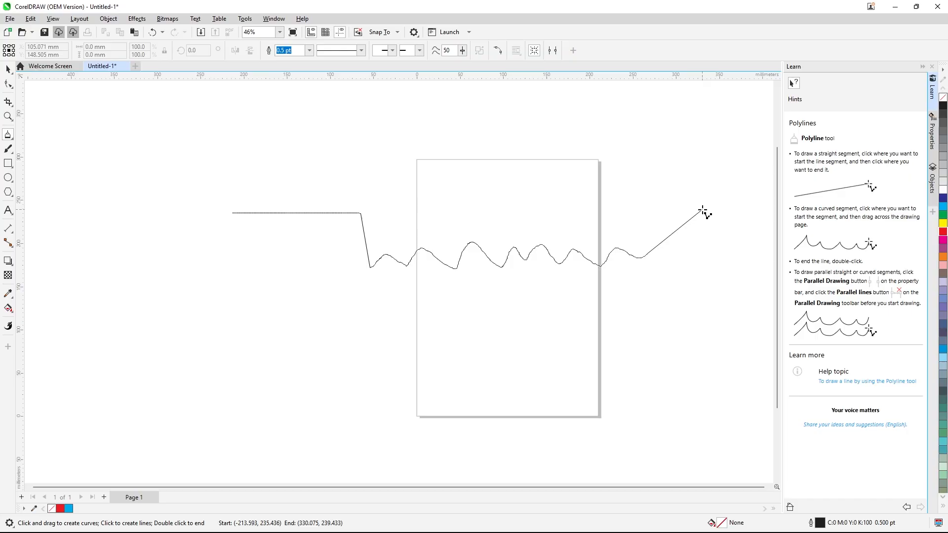
{"action": "left_click", "coordinate": [702, 210]}
{"action": "mouse_move", "coordinate": [558, 213]}
{"action": "left_mouse_down"}
{"action": "mouse_move", "coordinate": [529, 218]}
{"action": "mouse_move", "coordinate": [502, 194]}
{"action": "mouse_move", "coordinate": [437, 213]}
{"action": "mouse_move", "coordinate": [419, 210]}
{"action": "mouse_move", "coordinate": [396, 198]}
{"action": "left_mouse_up"}
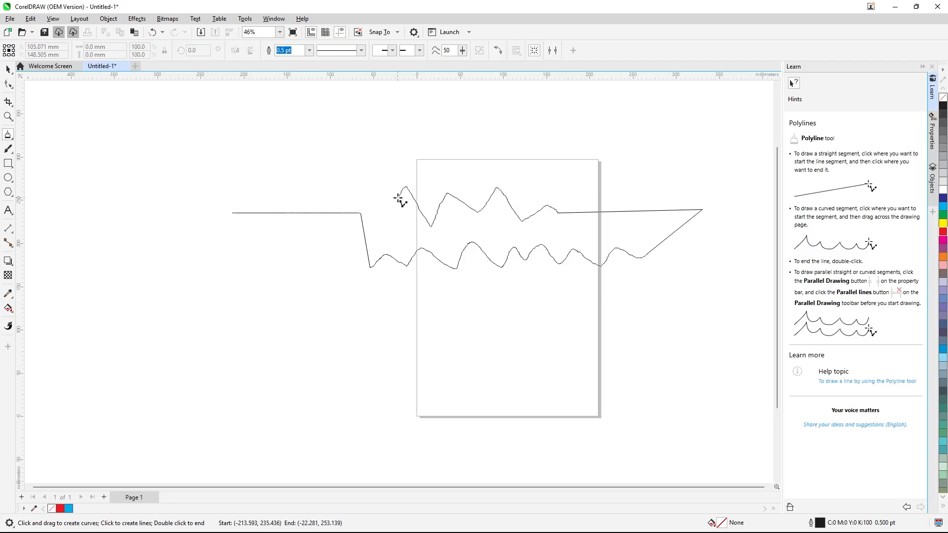
{"action": "left_click", "coordinate": [234, 194]}
{"action": "left_click", "coordinate": [232, 212]}
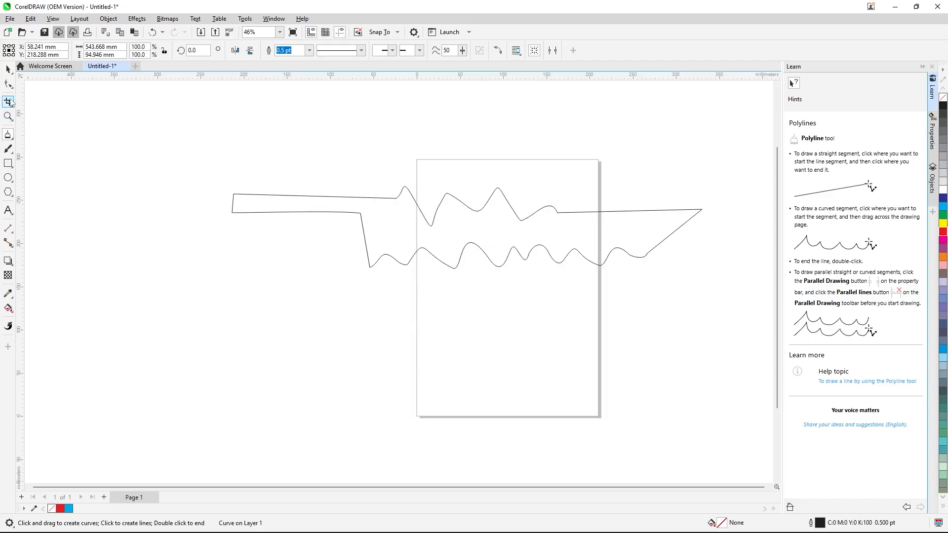
Step: Delete the closed wavy polyline from the document
{"action": "left_click", "coordinate": [8, 70]}
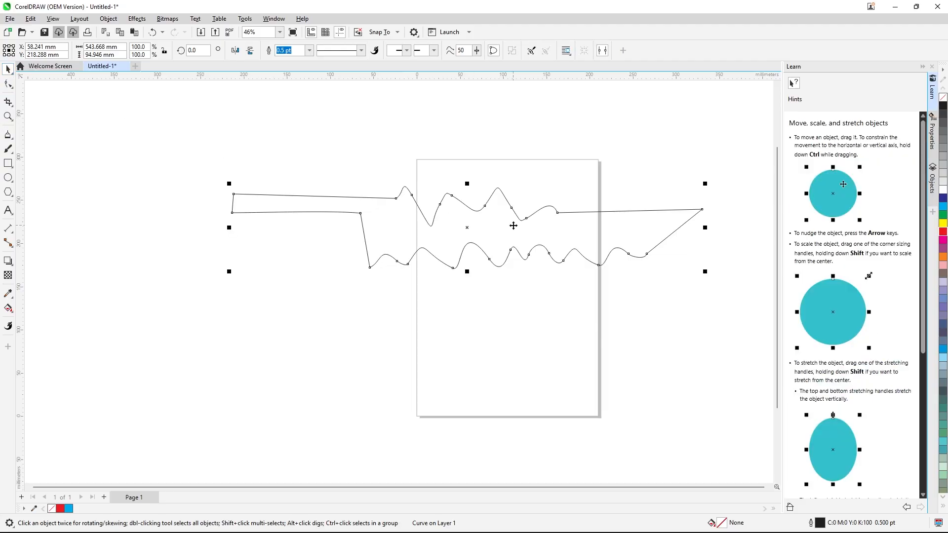
{"action": "key", "text": "Delete"}
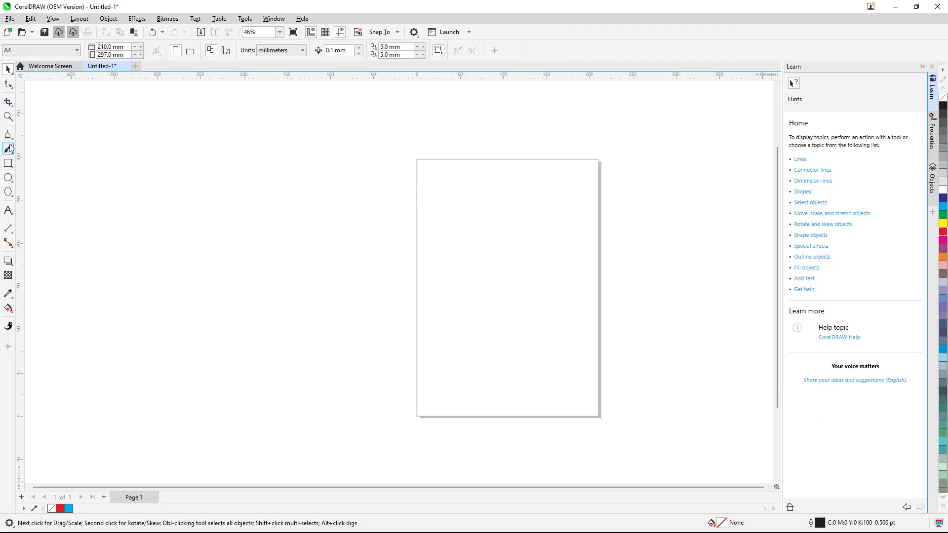
Step: Turn on Parallel lines for the Polyline tool and draw a closed tapered shape about 218 × 151 mm to the left of the page
{"action": "left_click", "coordinate": [11, 138]}
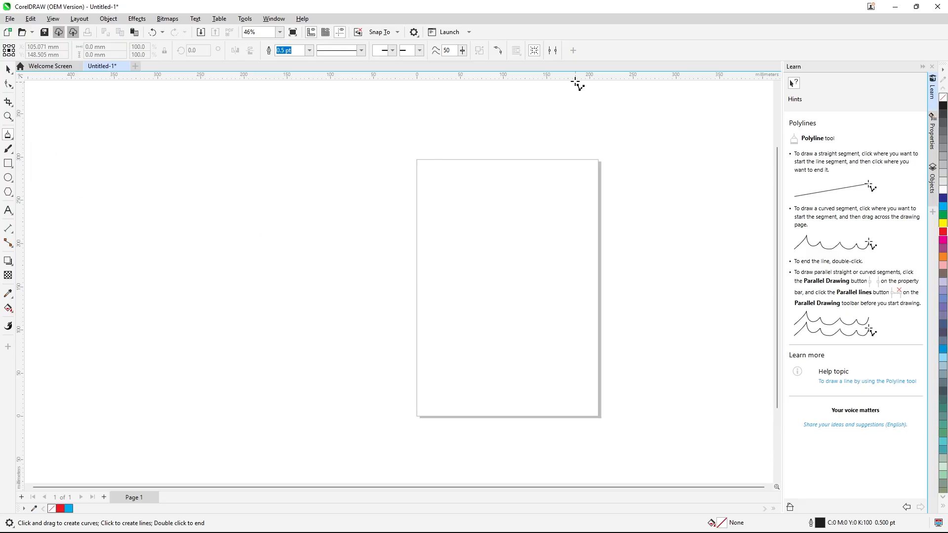
{"action": "left_click", "coordinate": [552, 50]}
{"action": "left_click", "coordinate": [168, 102]}
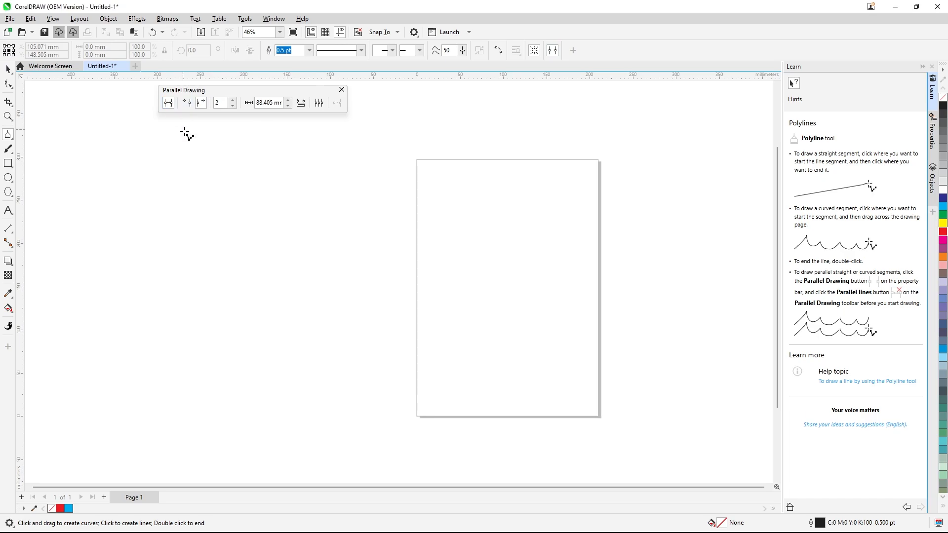
{"action": "left_click_drag", "start_coordinate": [197, 154], "coordinate": [288, 229]}
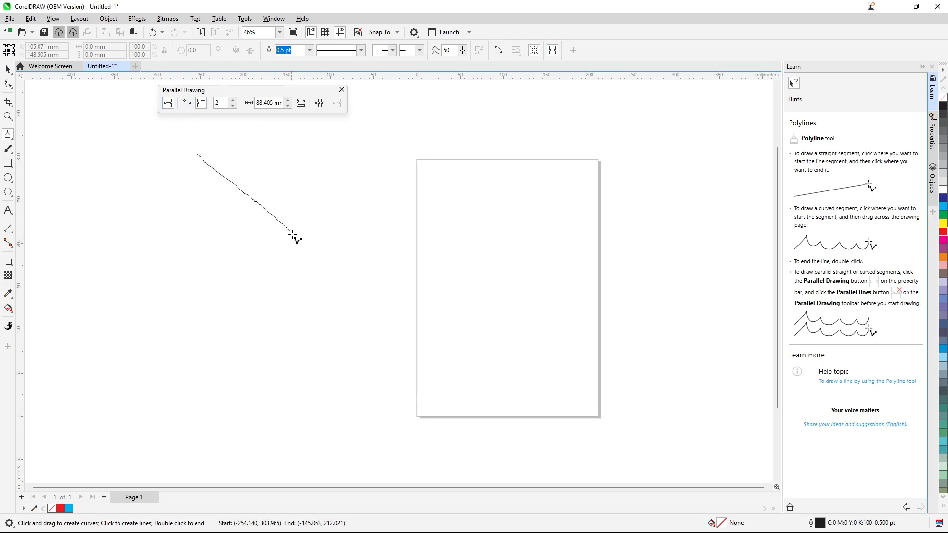
{"action": "left_click", "coordinate": [357, 283]}
{"action": "left_click", "coordinate": [386, 225]}
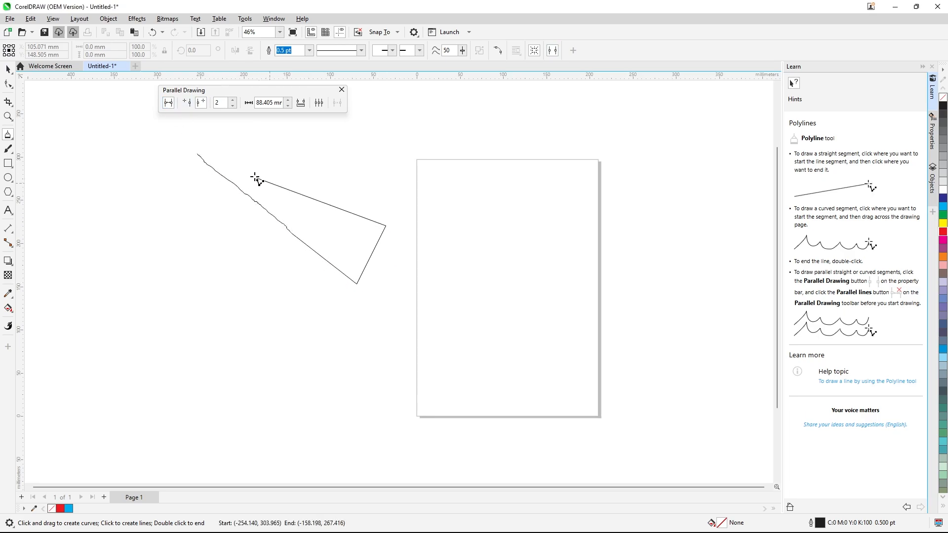
{"action": "left_click", "coordinate": [239, 155]}
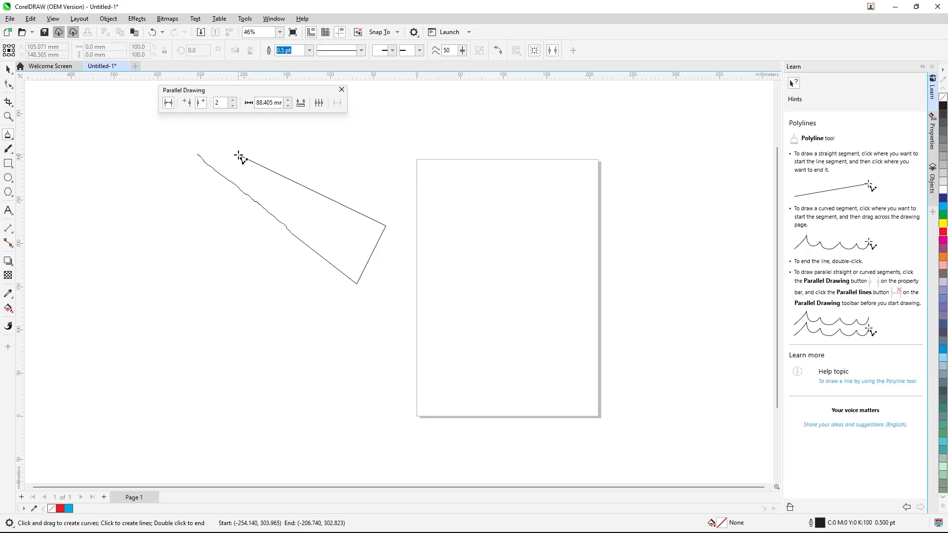
{"action": "left_click", "coordinate": [198, 154]}
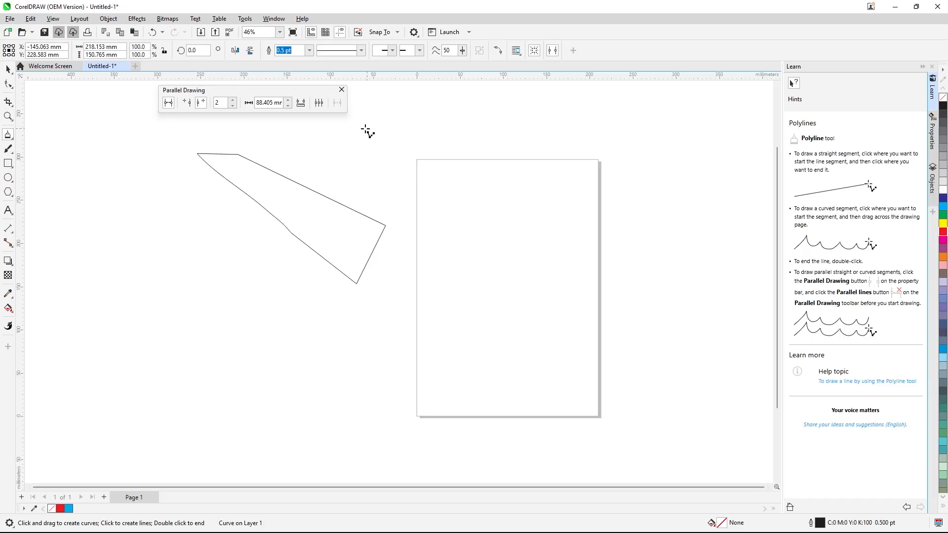
Step: Draw an open zigzag polyline reaching into the page, with two parallel lines on its left side spaced 88.405 mm apart
{"action": "left_click", "coordinate": [170, 104]}
{"action": "mouse_move", "coordinate": [173, 230]}
{"action": "left_mouse_down"}
{"action": "mouse_move", "coordinate": [202, 268]}
{"action": "mouse_move", "coordinate": [259, 323]}
{"action": "left_mouse_up"}
{"action": "left_click", "coordinate": [294, 330]}
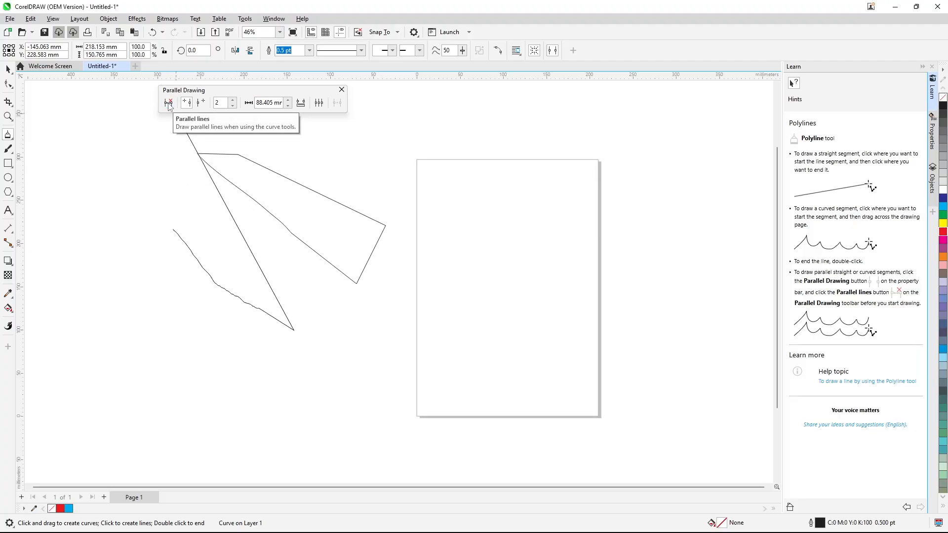
{"action": "left_click", "coordinate": [416, 186]}
{"action": "left_click", "coordinate": [513, 238]}
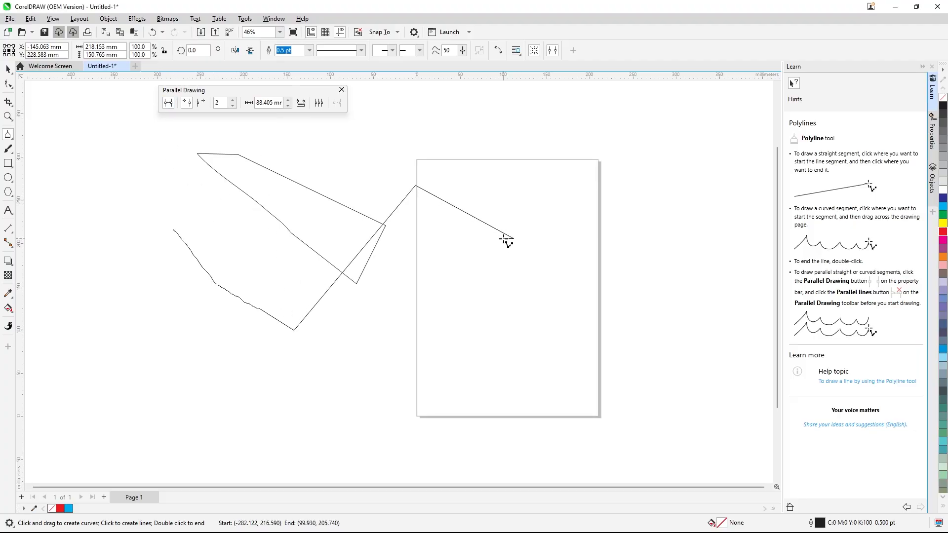
{"action": "double_click", "coordinate": [446, 241]}
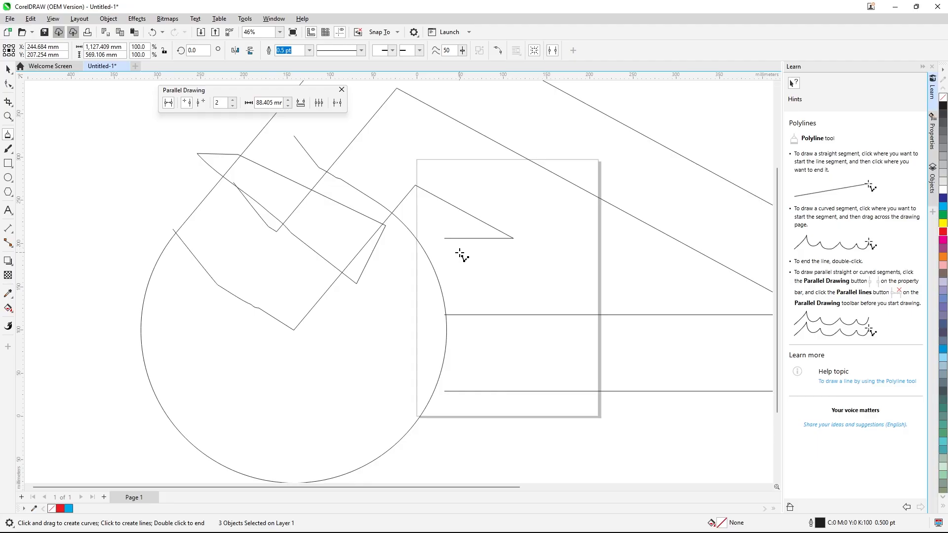
{"action": "scroll", "coordinate": [456, 254], "scroll_direction": "down", "scroll_amount": 3}
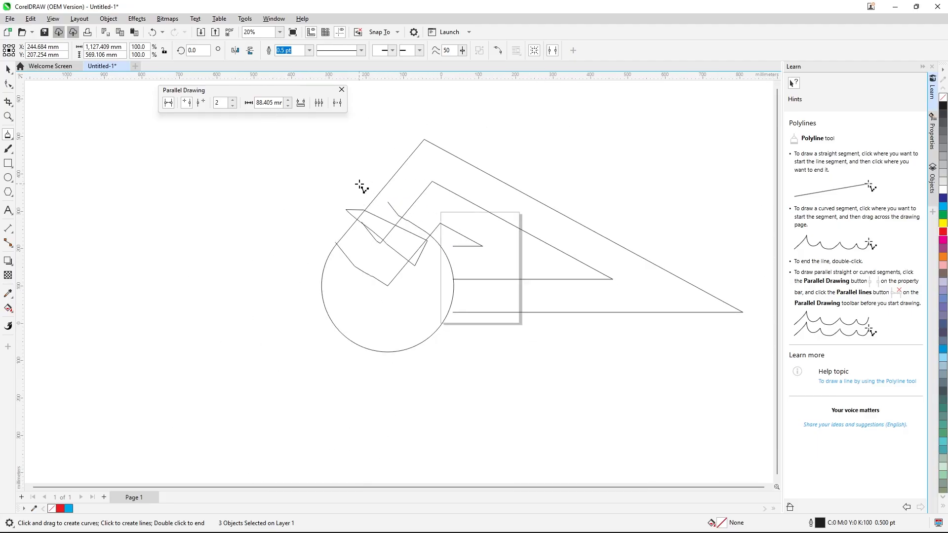
Step: Delete the three parallel zigzag lines and the closed tapered polyline beside the page
{"action": "left_click", "coordinate": [8, 69]}
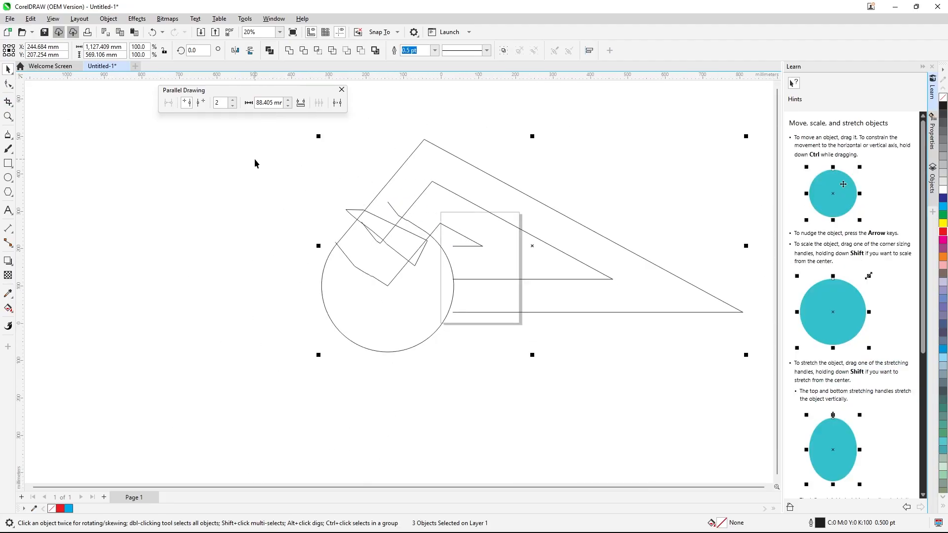
{"action": "key", "text": "Delete"}
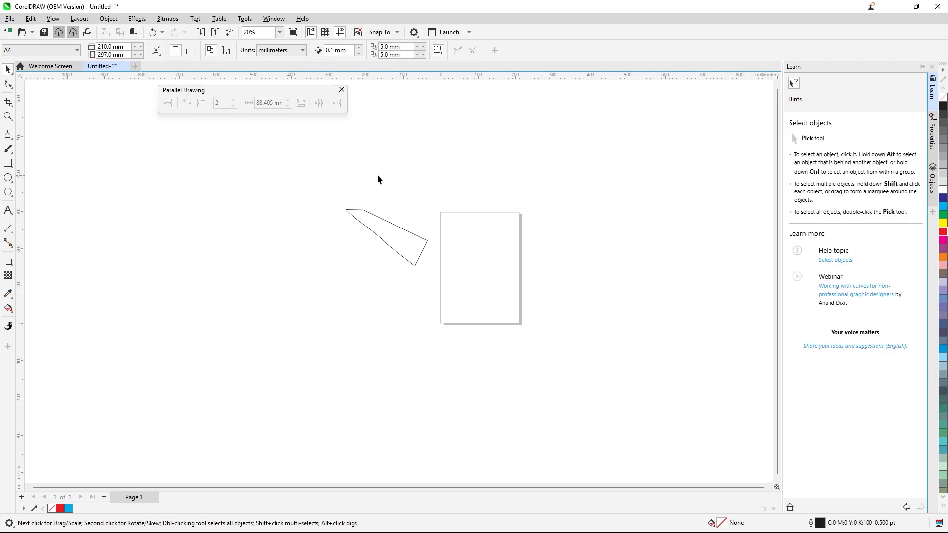
{"action": "left_click", "coordinate": [425, 243]}
{"action": "key", "text": "Delete"}
{"action": "scroll", "coordinate": [503, 246], "scroll_direction": "up", "scroll_amount": 2}
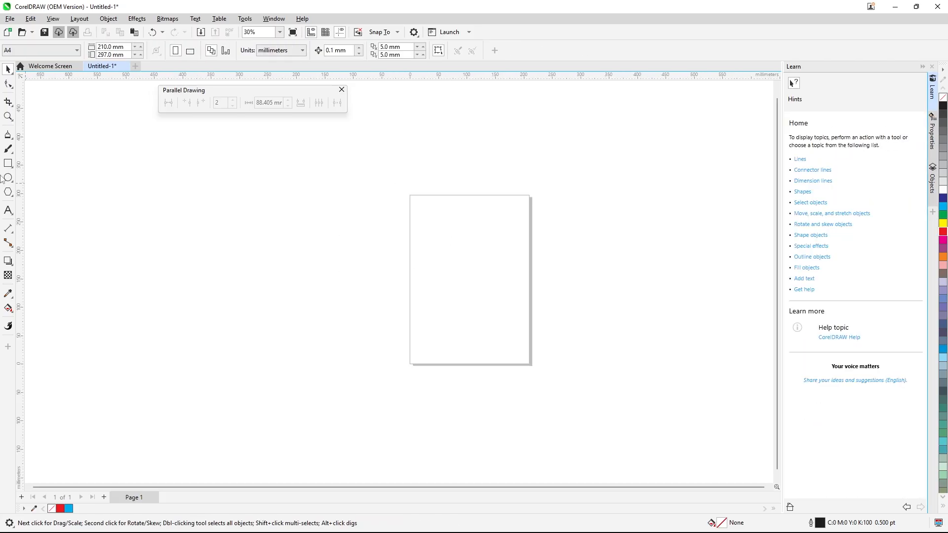
Step: Draw a small closed triangular polyline about 110 × 105 mm just left of the page
{"action": "left_click", "coordinate": [9, 135]}
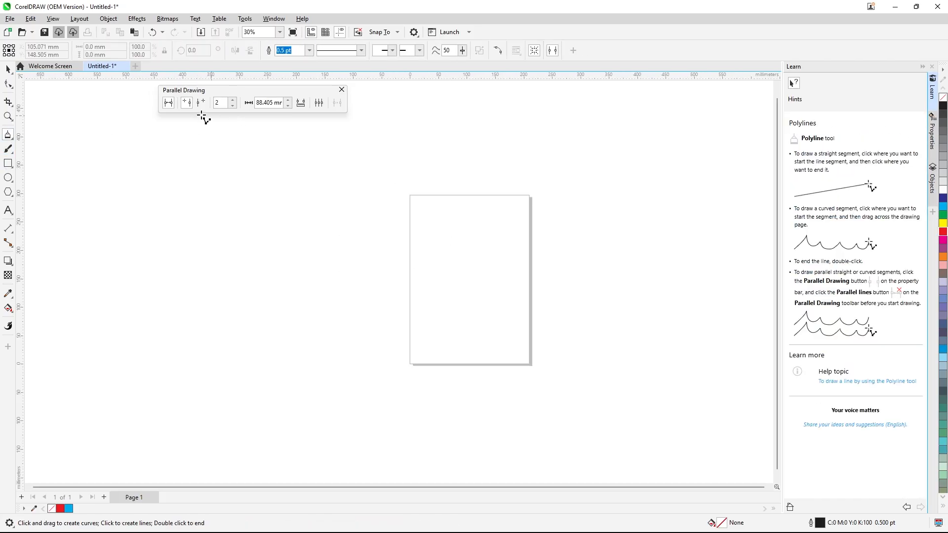
{"action": "left_click_drag", "start_coordinate": [323, 212], "coordinate": [386, 242]}
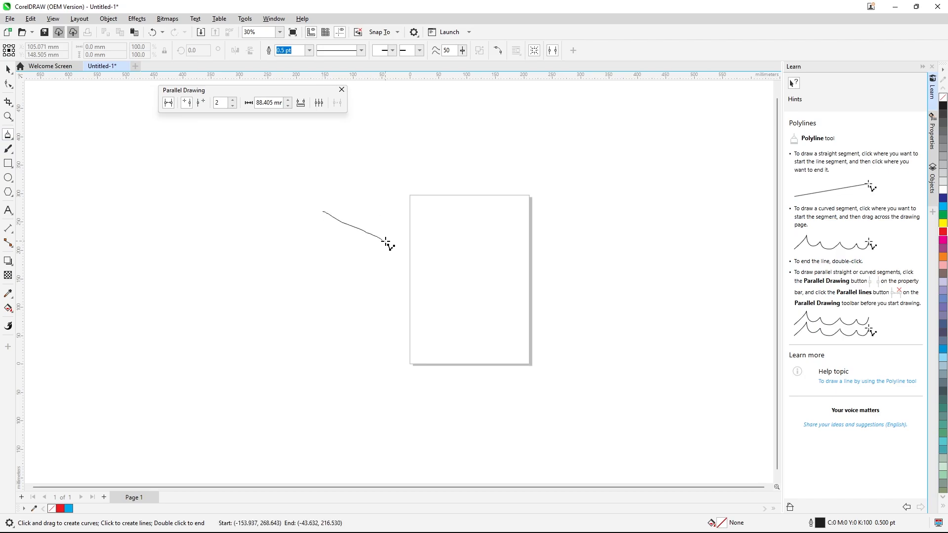
{"action": "left_click", "coordinate": [382, 271]}
{"action": "left_click", "coordinate": [323, 212]}
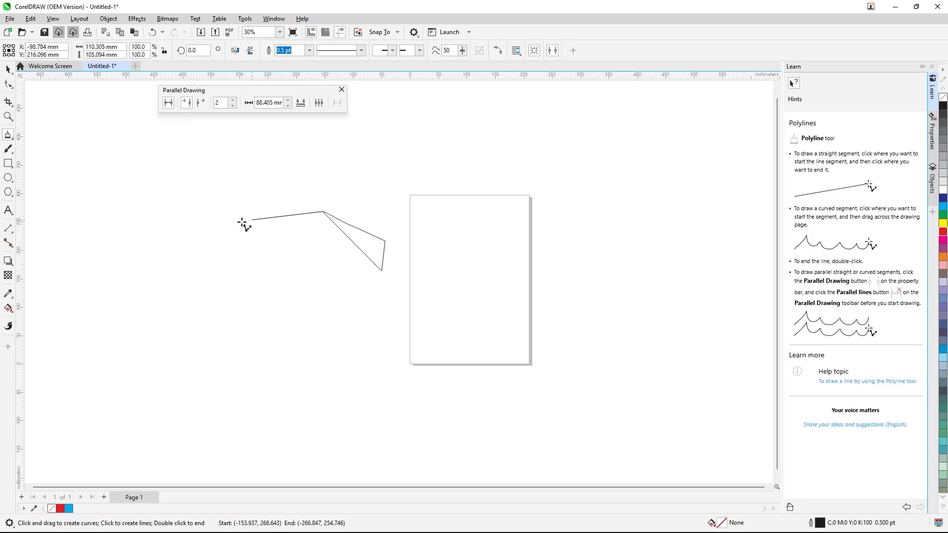
Step: Draw an open three-segment polyline from the triangle's upper-left corner, with two right-side parallel lines spaced 88.405 mm apart
{"action": "left_click", "coordinate": [252, 242]}
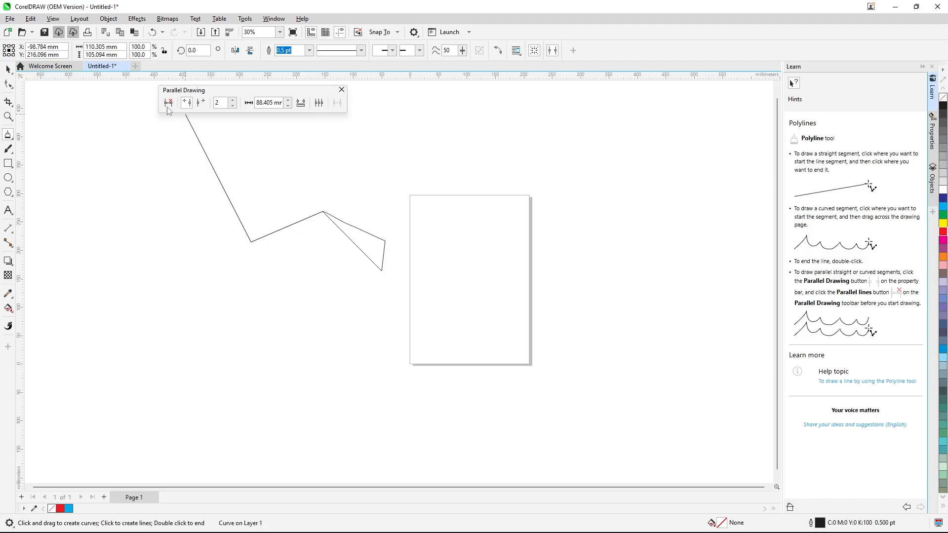
{"action": "left_click", "coordinate": [201, 104]}
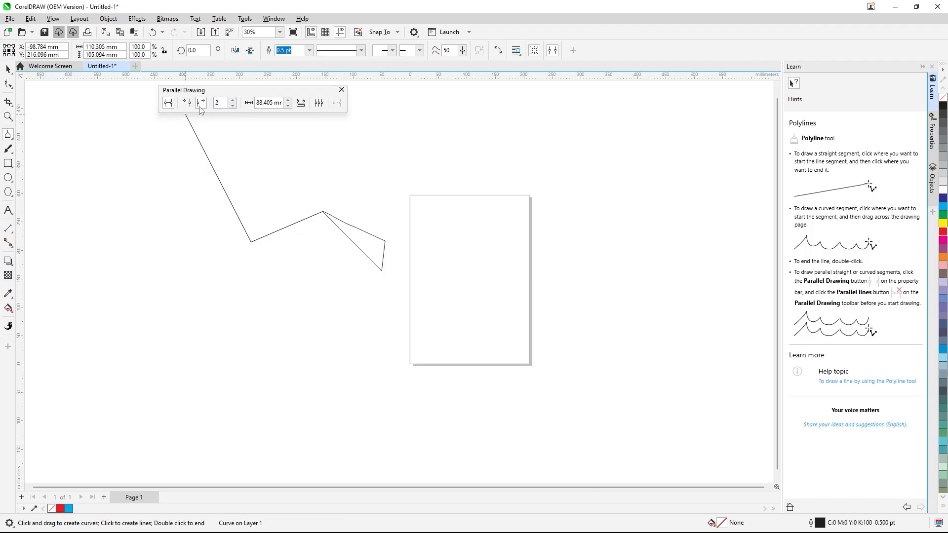
{"action": "left_click", "coordinate": [269, 166]}
{"action": "double_click", "coordinate": [345, 150]}
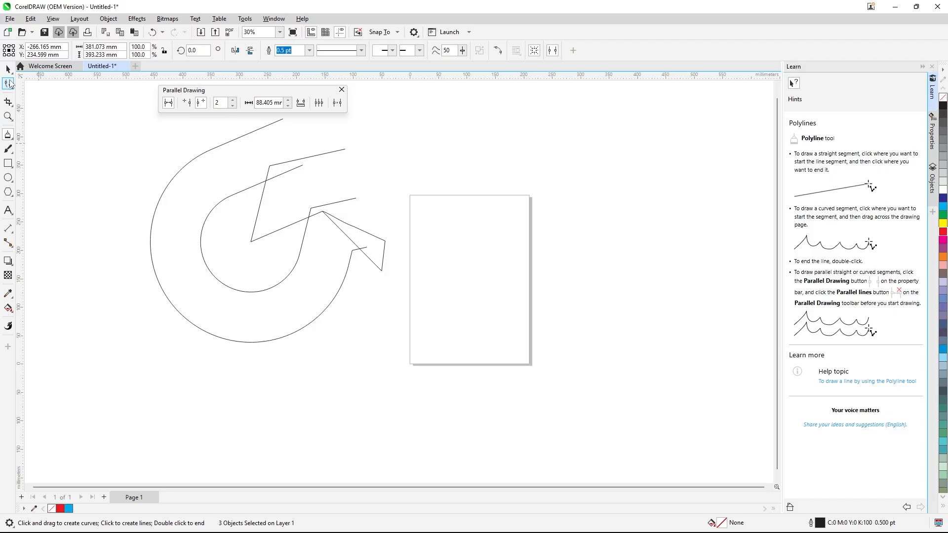
Step: Delete the open polyline with its parallel lines and the small closed triangular shape
{"action": "left_click", "coordinate": [8, 69]}
{"action": "left_click_drag", "start_coordinate": [170, 191], "coordinate": [425, 330]}
{"action": "key", "text": "Delete"}
{"action": "left_click", "coordinate": [377, 267]}
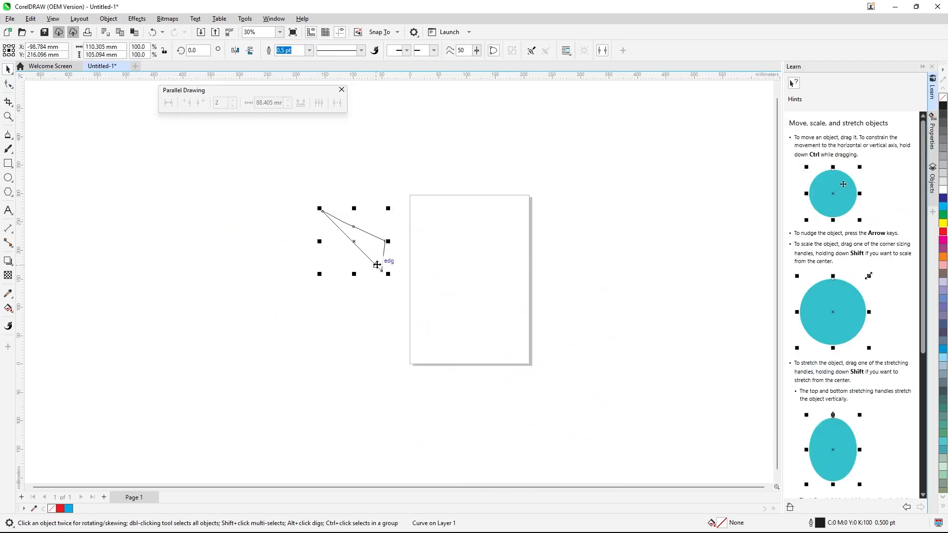
{"action": "key", "text": "Delete"}
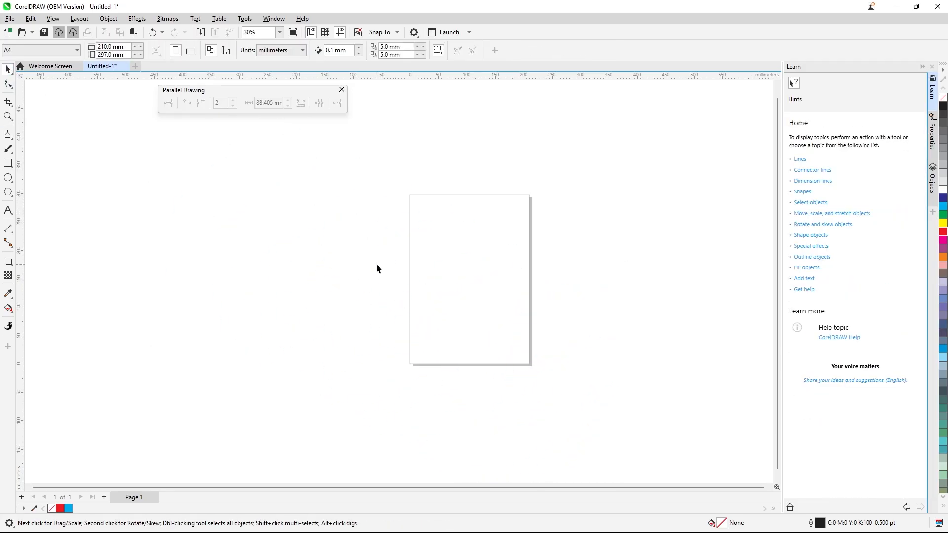
Step: Turn off Parallel lines and draw a 3-Point Curve about 125 × 174 mm left of the page, bulging toward the page
{"action": "left_click", "coordinate": [12, 139]}
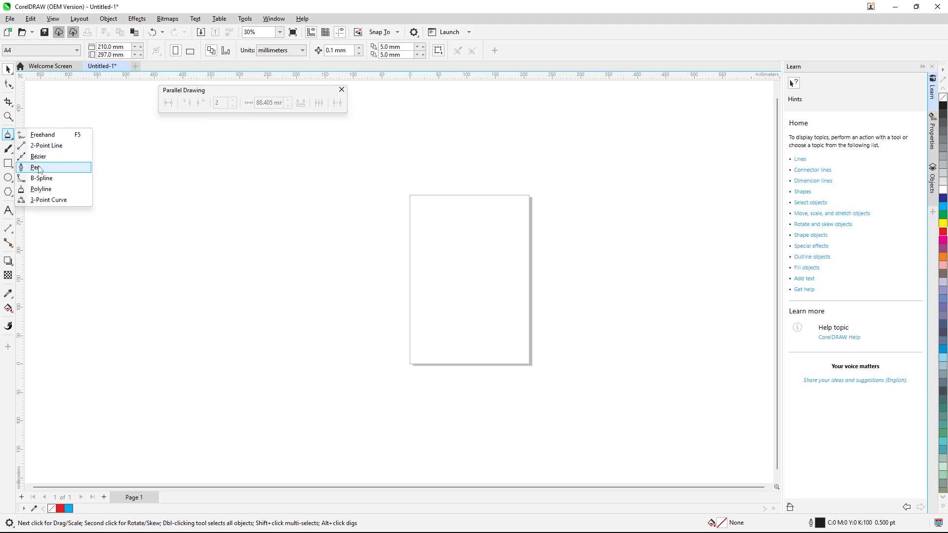
{"action": "left_click", "coordinate": [49, 202]}
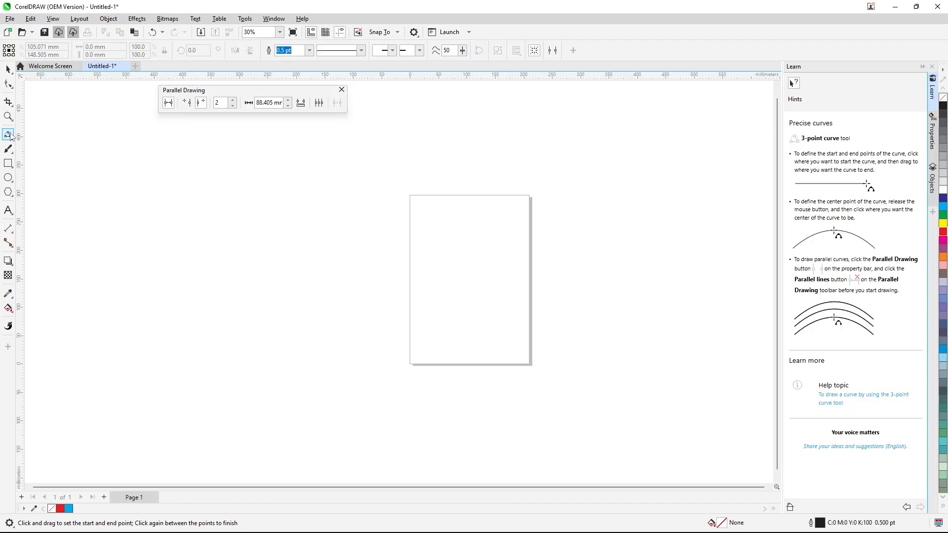
{"action": "left_click", "coordinate": [169, 102]}
{"action": "left_click_drag", "start_coordinate": [263, 217], "coordinate": [319, 314]}
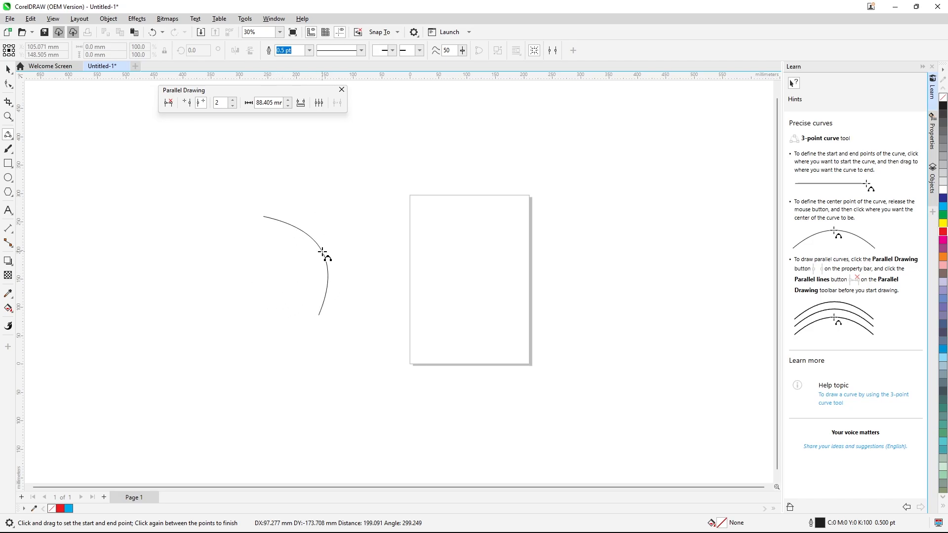
{"action": "left_click", "coordinate": [334, 283]}
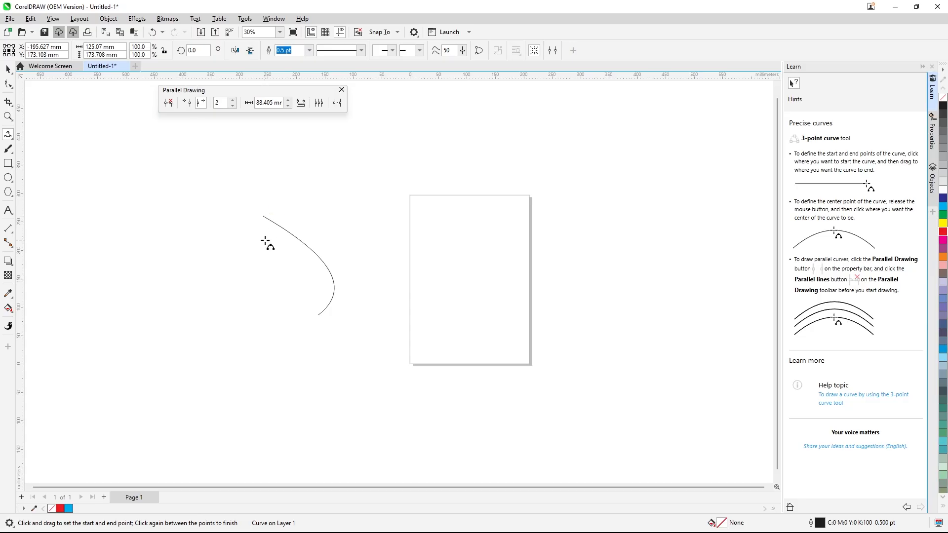
Step: Close the existing curve with a second 3-Point Curve between its endpoints, bulging lower-left, and fill the teardrop shape with cyan
{"action": "left_click_drag", "start_coordinate": [262, 216], "coordinate": [316, 314]}
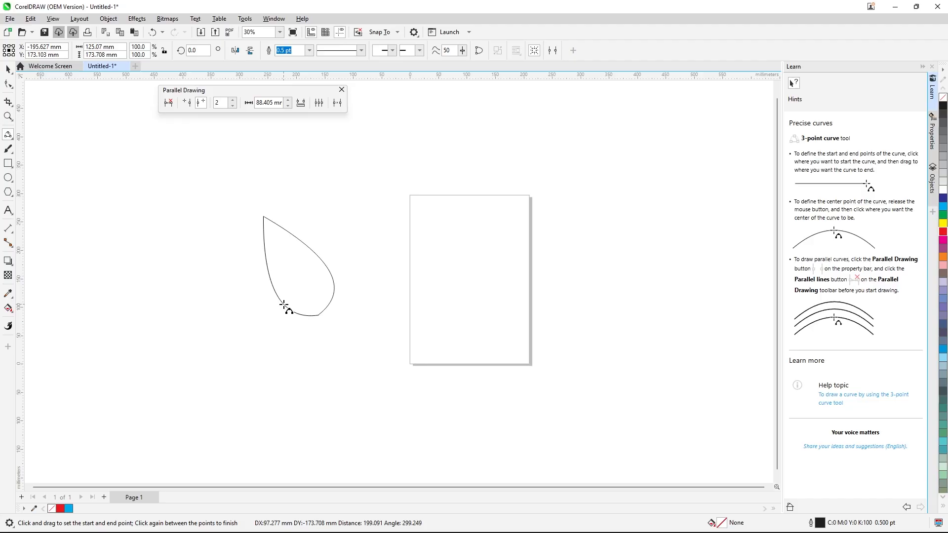
{"action": "left_click", "coordinate": [285, 307]}
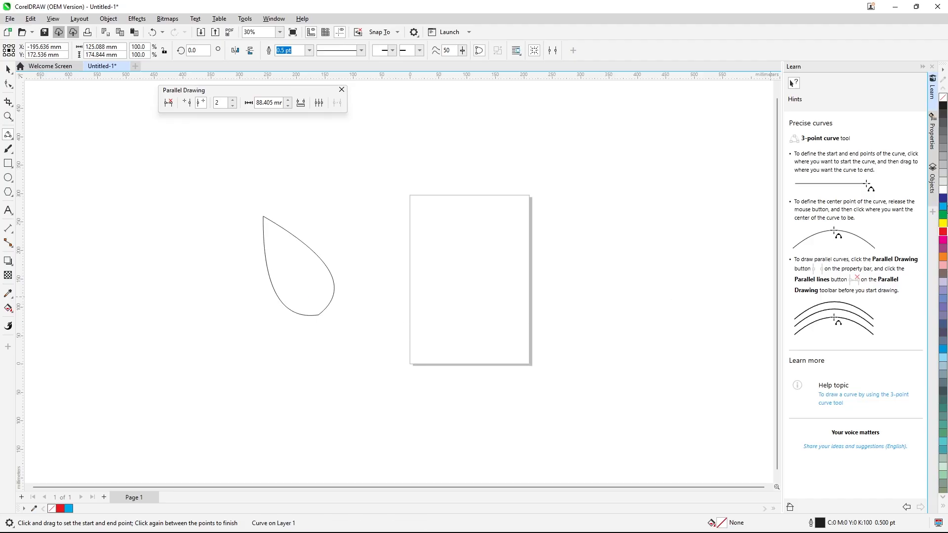
{"action": "left_click", "coordinate": [943, 207]}
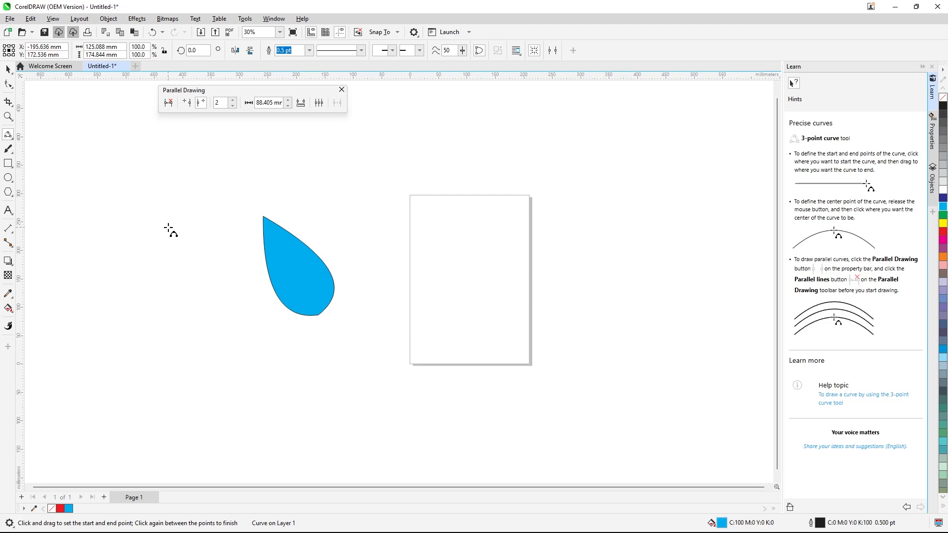
Step: Turn on Parallel lines and draw a 3-Point Curve inside the page, bulging right, with two parallel lines spaced 88.405 mm apart
{"action": "left_click", "coordinate": [168, 103]}
{"action": "left_click_drag", "start_coordinate": [419, 250], "coordinate": [465, 325]}
{"action": "left_click", "coordinate": [488, 295]}
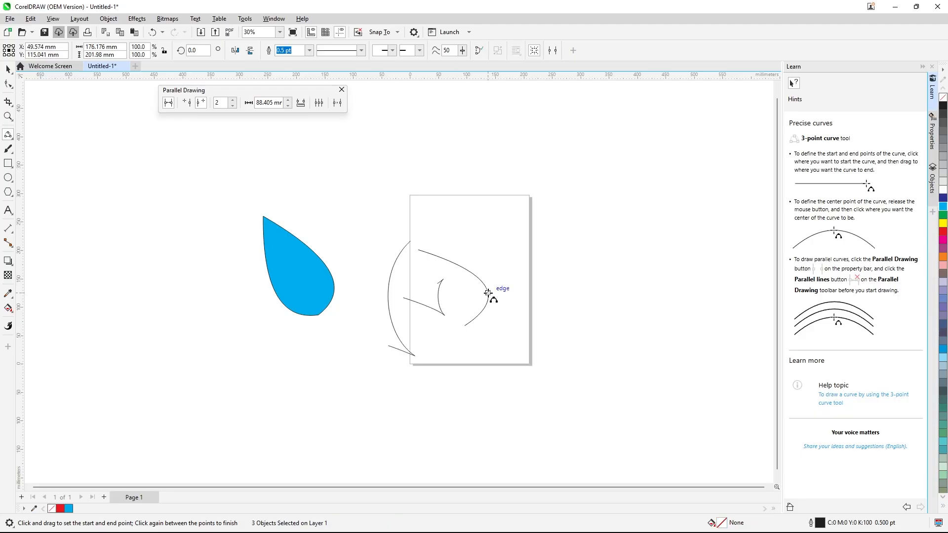
Step: Draw two more 3-Point Curves with parallel lines, spanning about 213 mm right of the page and about 227 mm left of the teardrop
{"action": "left_click_drag", "start_coordinate": [524, 225], "coordinate": [623, 156]}
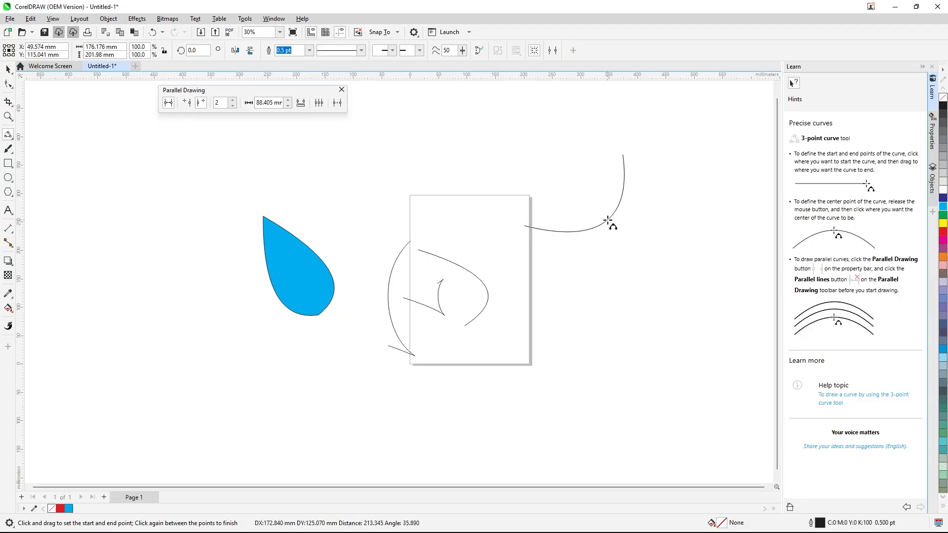
{"action": "left_click", "coordinate": [608, 220]}
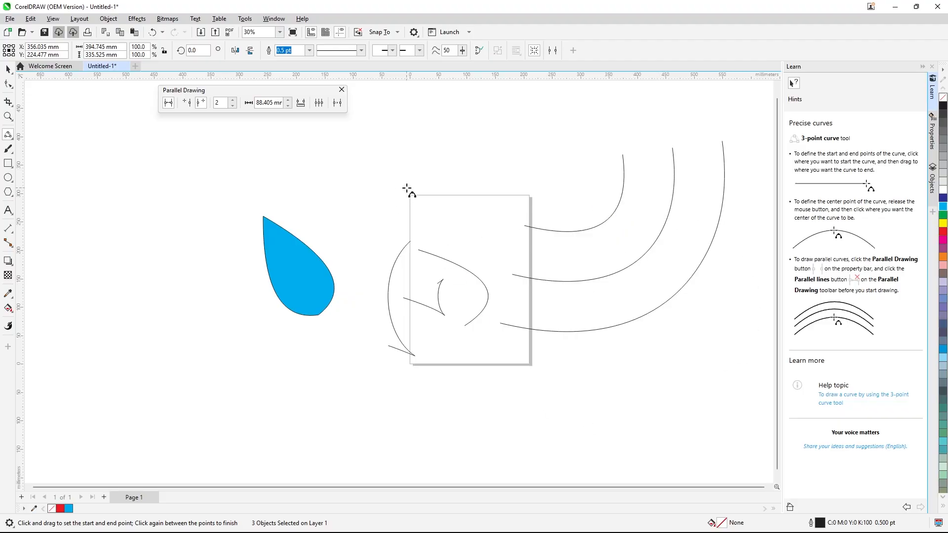
{"action": "left_click", "coordinate": [165, 104]}
{"action": "left_click_drag", "start_coordinate": [158, 187], "coordinate": [134, 315]}
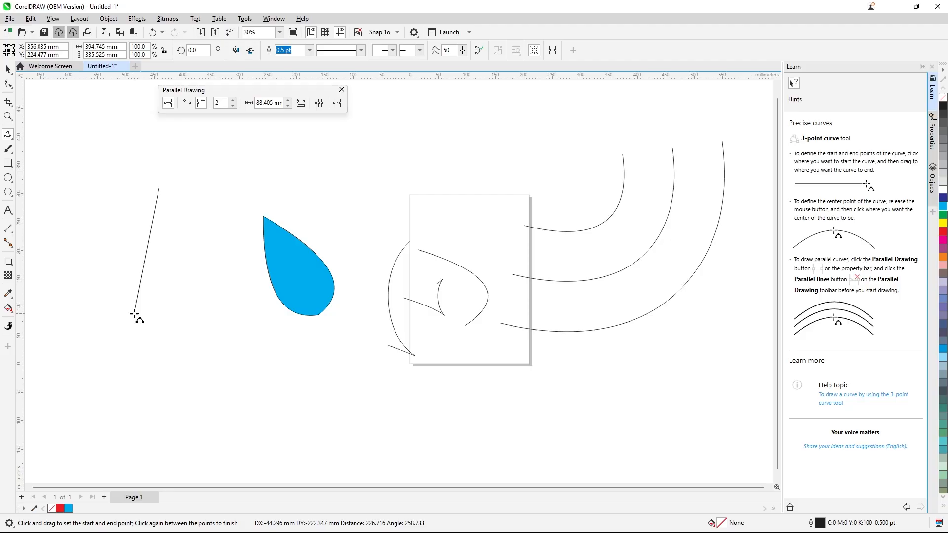
{"action": "left_click", "coordinate": [172, 274]}
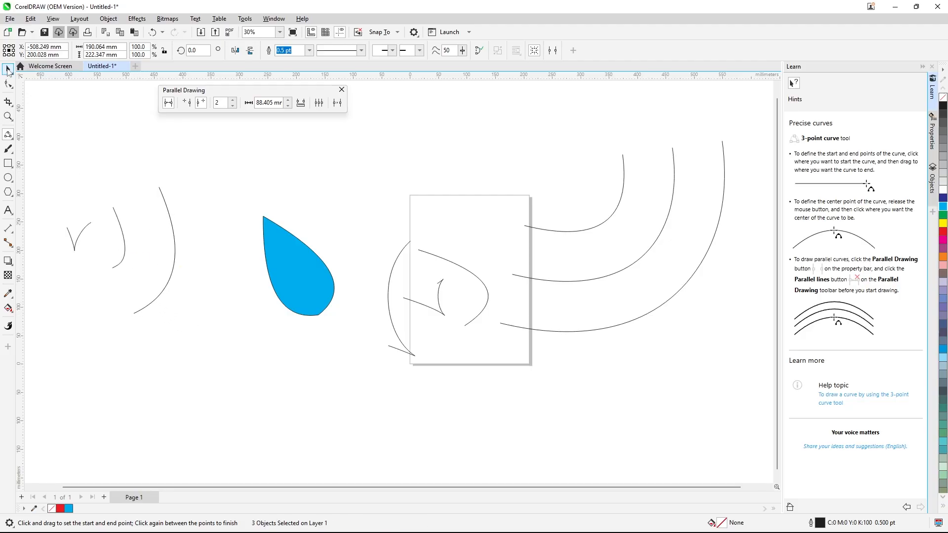
Step: Delete the teardrop and all the curves with their parallel lines, and close the Parallel Drawing toolbar
{"action": "left_click", "coordinate": [8, 70]}
{"action": "left_click_drag", "start_coordinate": [83, 151], "coordinate": [742, 405]}
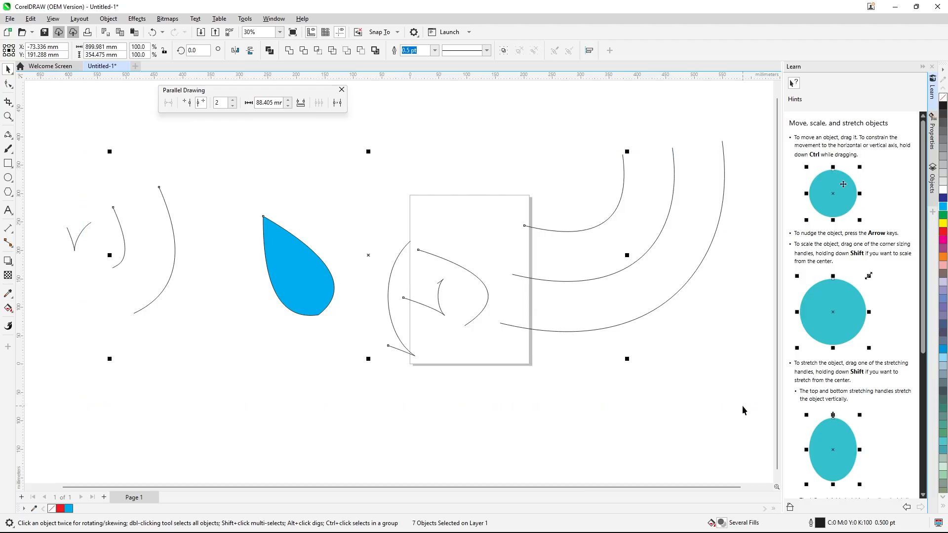
{"action": "key", "text": "Delete"}
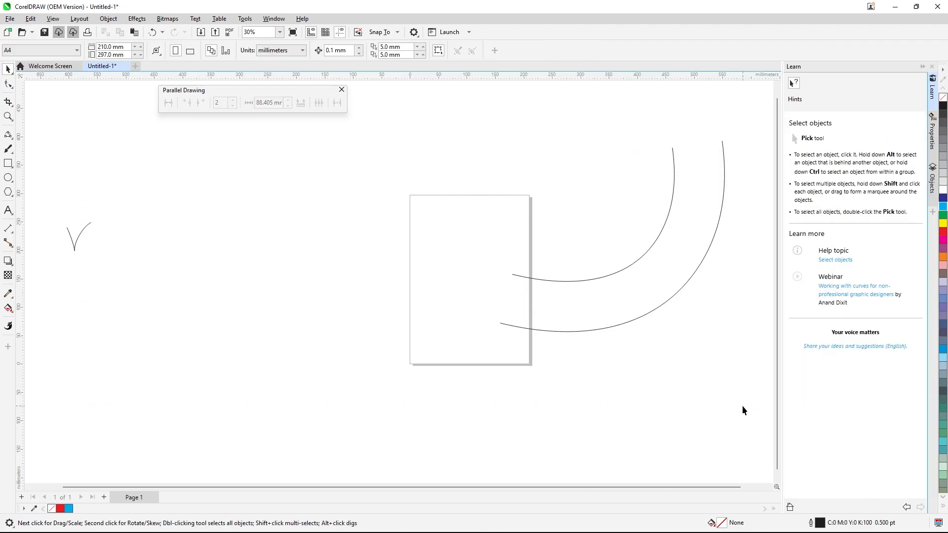
{"action": "left_click", "coordinate": [663, 302]}
{"action": "key", "text": "Delete"}
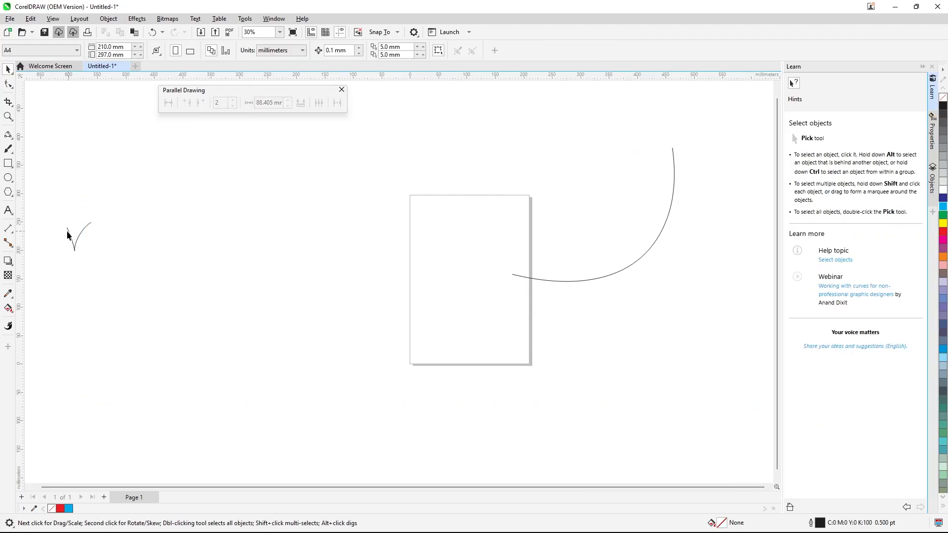
{"action": "left_click", "coordinate": [77, 241]}
{"action": "key", "text": "Delete"}
{"action": "left_click", "coordinate": [625, 267]}
{"action": "key", "text": "Delete"}
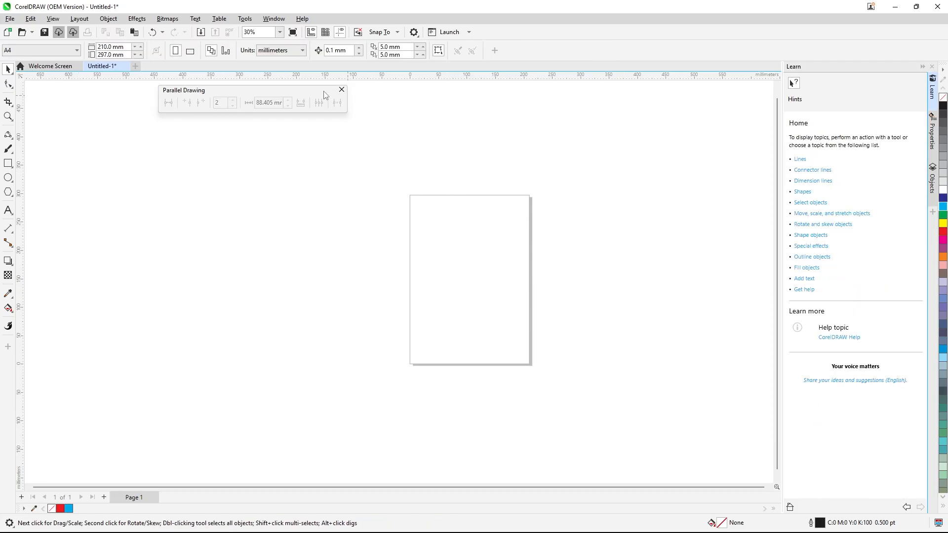
{"action": "left_click", "coordinate": [341, 90]}
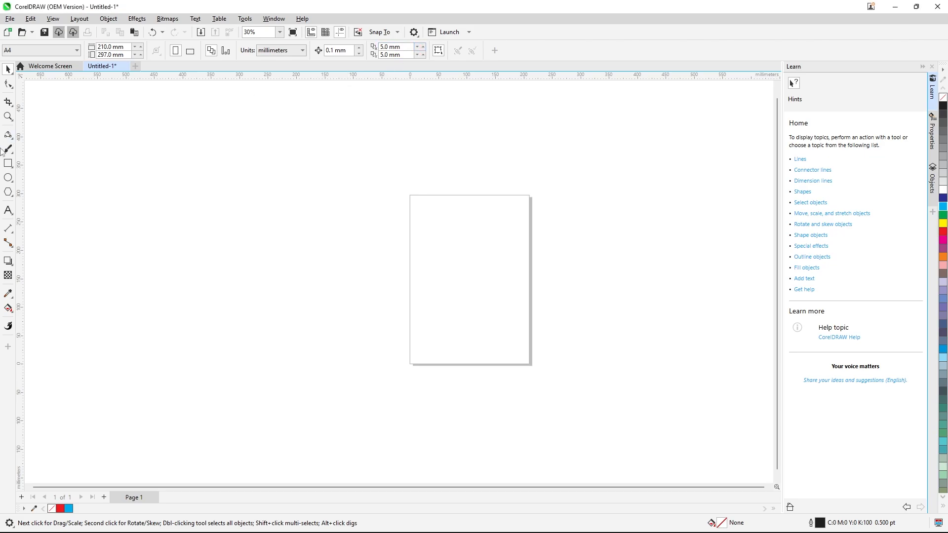